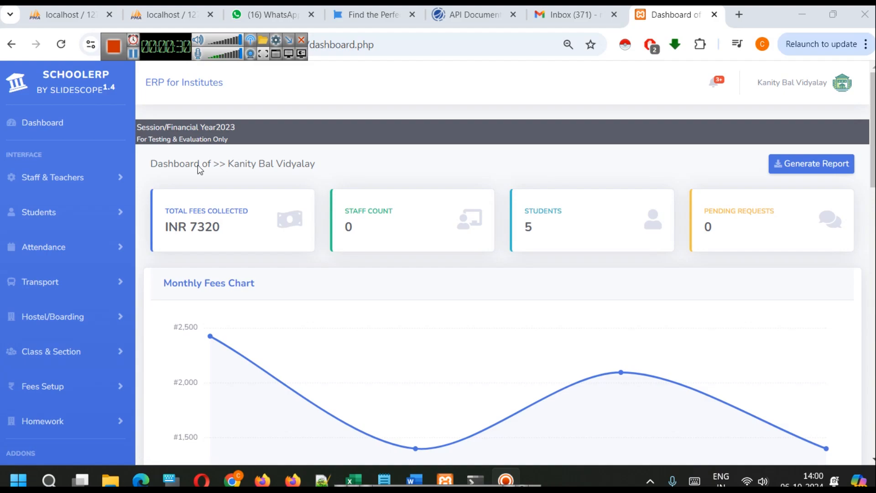
Review the dashboard's session year, summary figures and monthly fees chart
left_click_drag(196, 126, 260, 127)
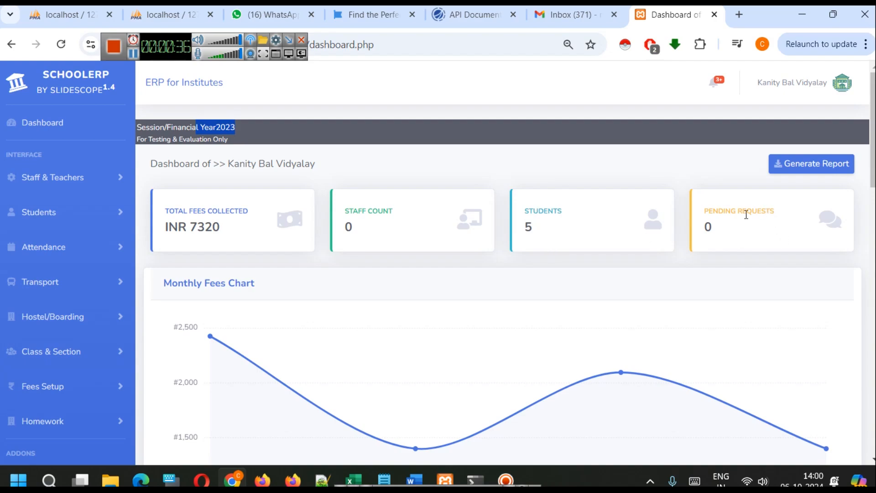
scroll(700, 253, "down", 3)
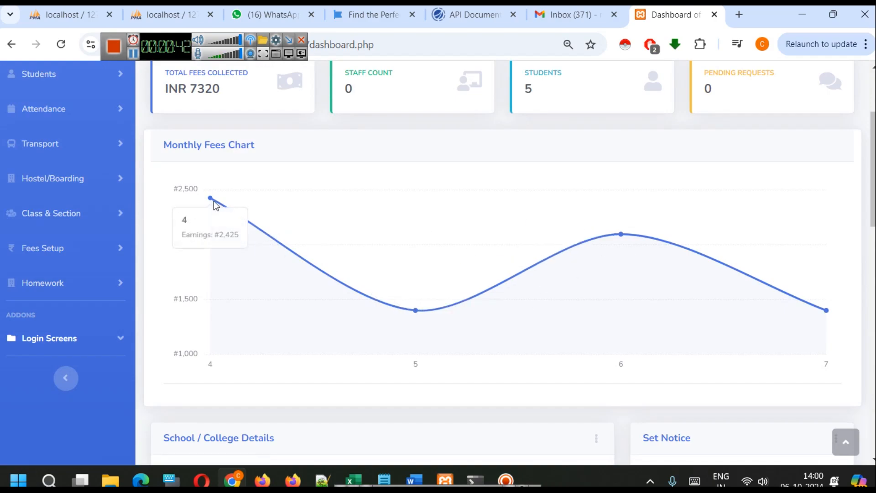
scroll(652, 328, "up", 3)
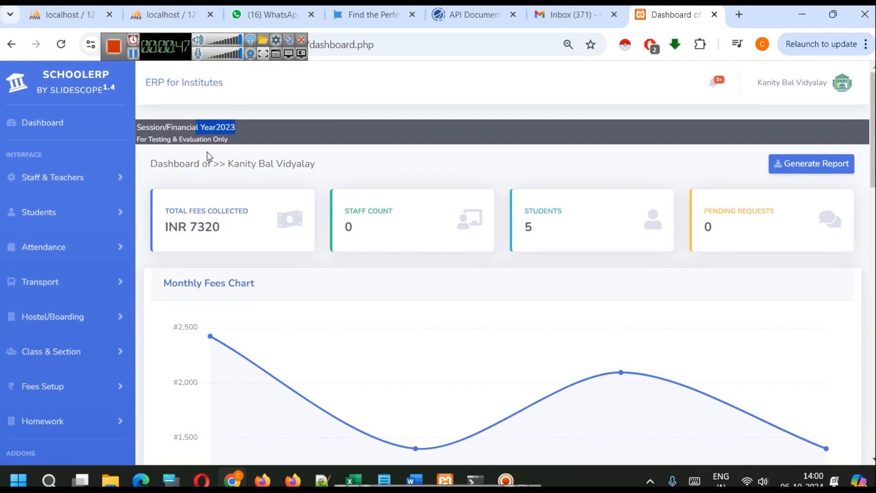
Open the school's staff list and go from it to the form for adding a staff member
left_click(52, 179)
left_click(65, 227)
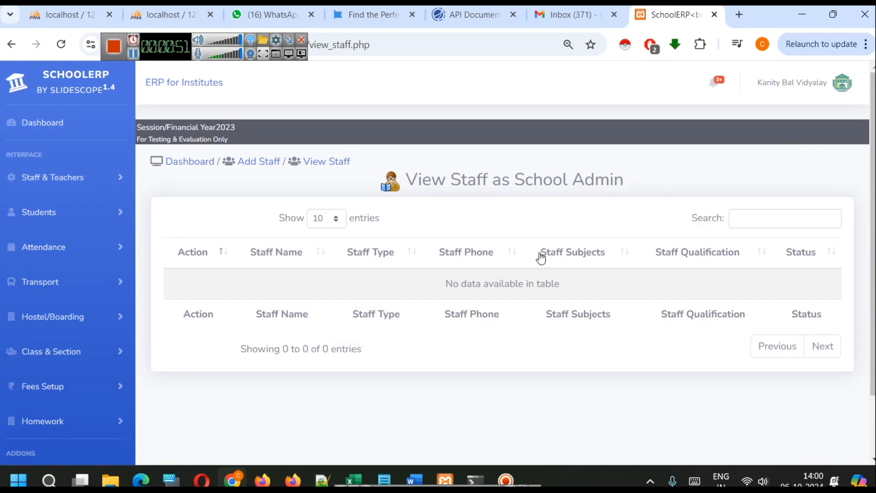
left_click(255, 162)
scroll(502, 213, "down", 2)
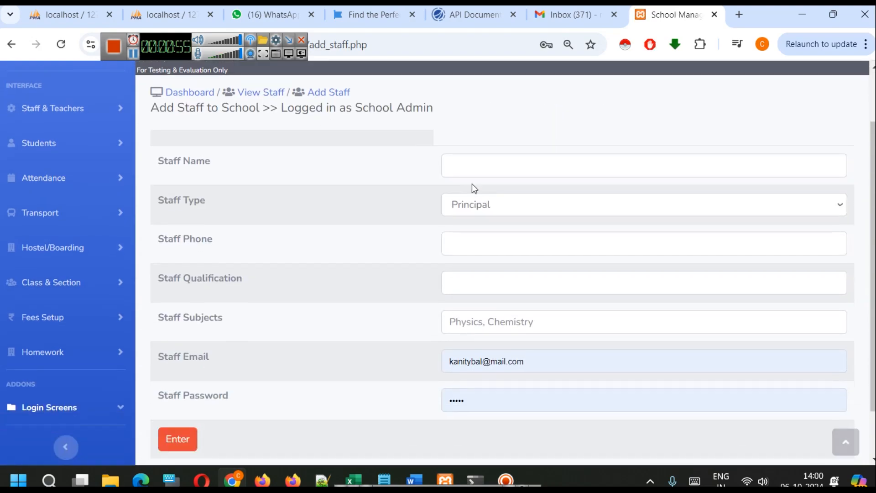
Enter the staff member's full name and set the staff type to Teacher
left_click(472, 171)
left_click(514, 200)
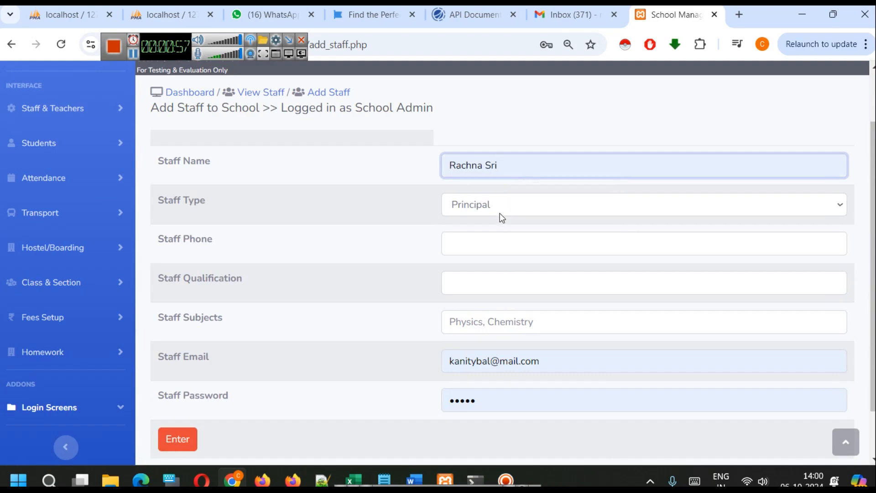
left_click(499, 209)
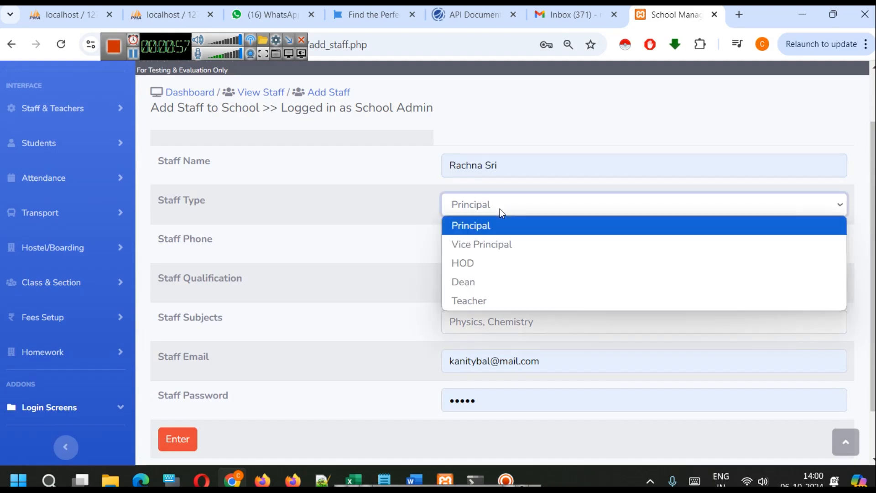
left_click(476, 298)
Fill in the staff phone number, the qualification MA and the subject Arts
left_click(480, 235)
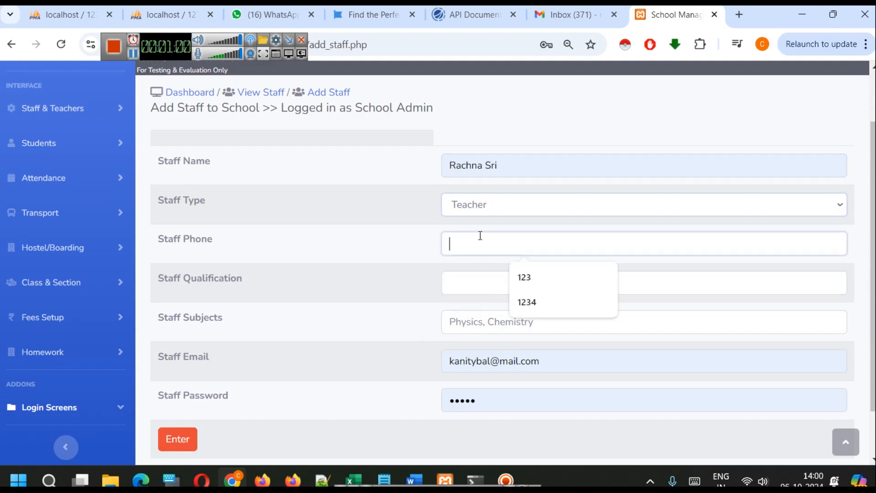
left_click(531, 298)
left_click(501, 287)
left_click(528, 317)
left_click(481, 313)
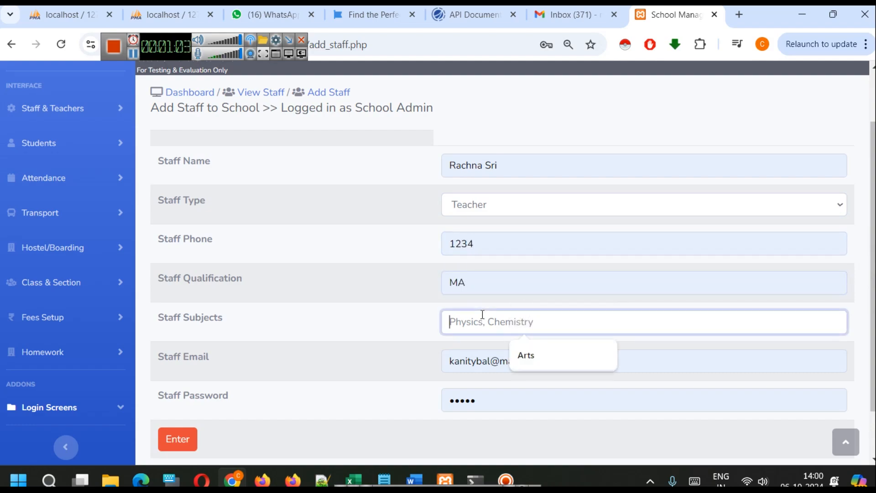
left_click(552, 354)
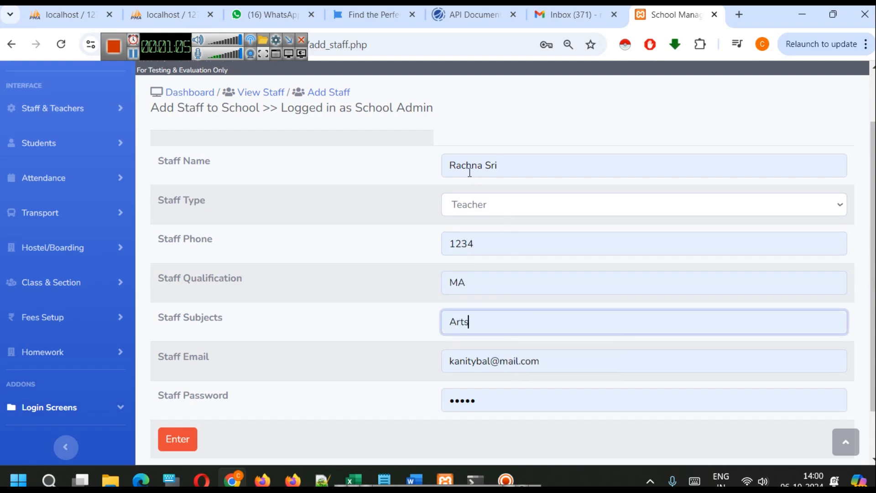
Replace the prefilled staff email with the teacher's e-mail address, reusing the teacher's first name
double_click(458, 165)
key("ctrl+c")
triple_click(482, 365)
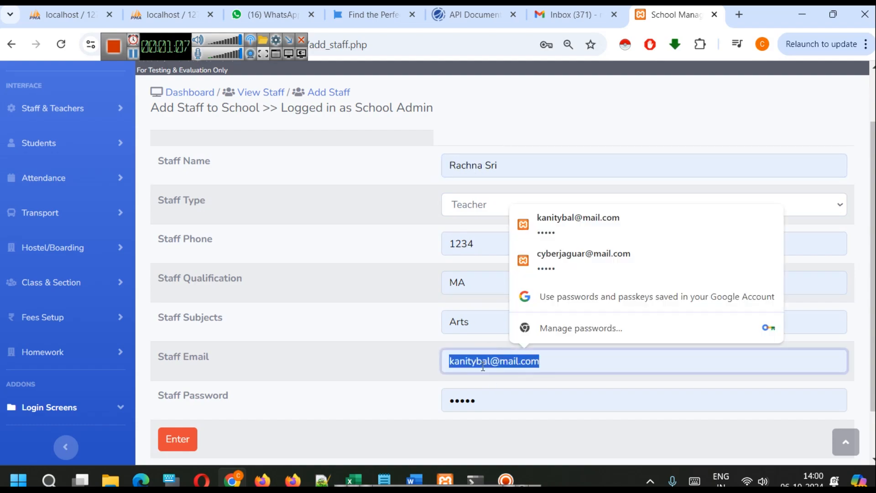
key("ctrl+v")
left_click(525, 394)
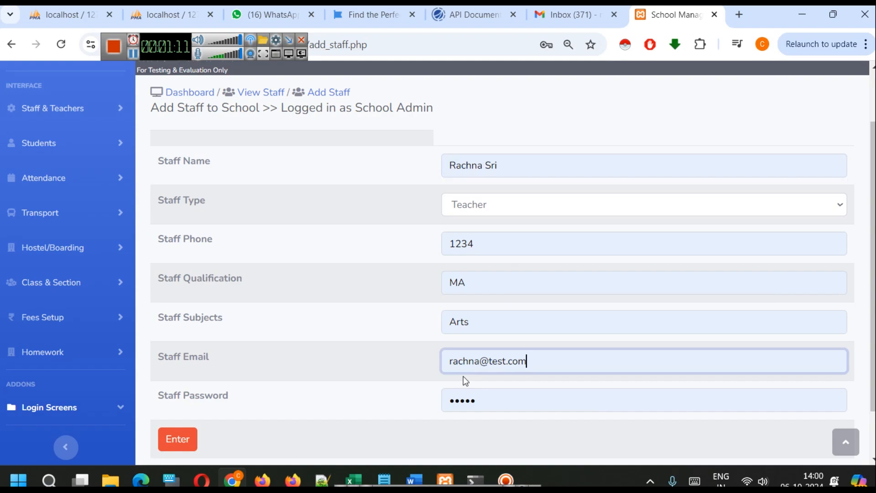
Replace the prefilled staff password with a new account password for the teacher
double_click(486, 404)
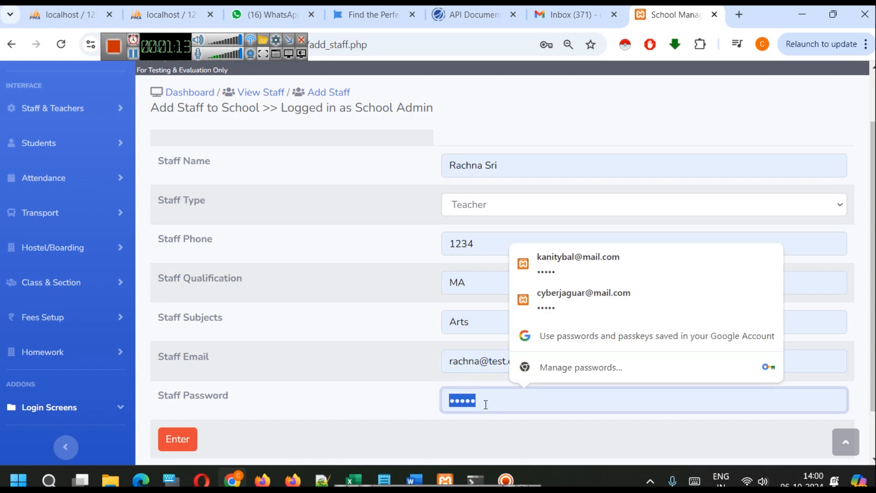
key("BackSpace")
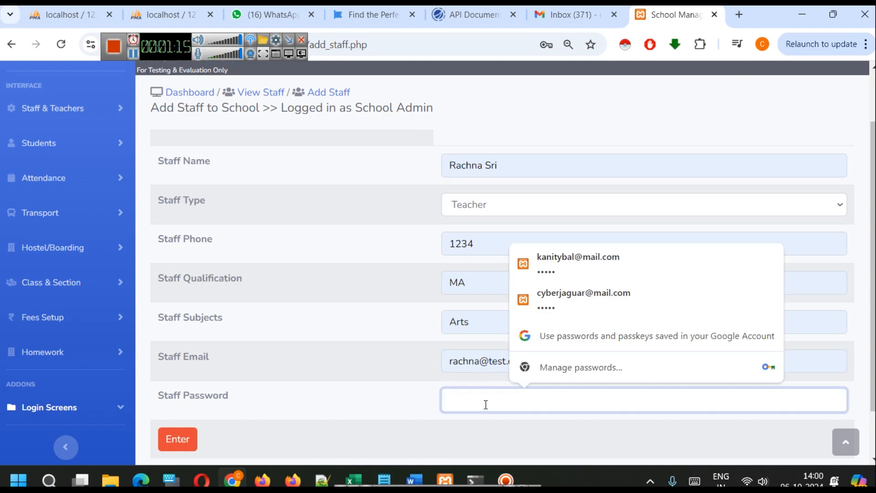
type("1234567")
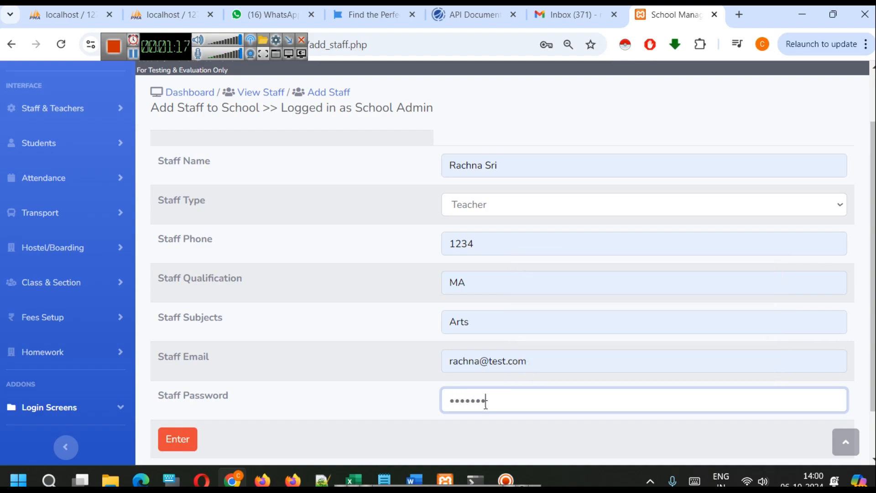
left_click(382, 355)
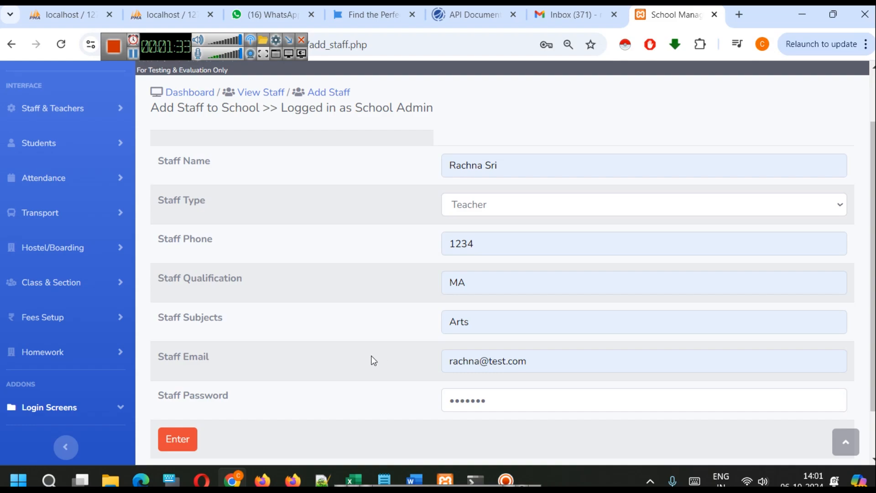
Submit the new staff record, acknowledge the message and open the staff list
left_click(190, 440)
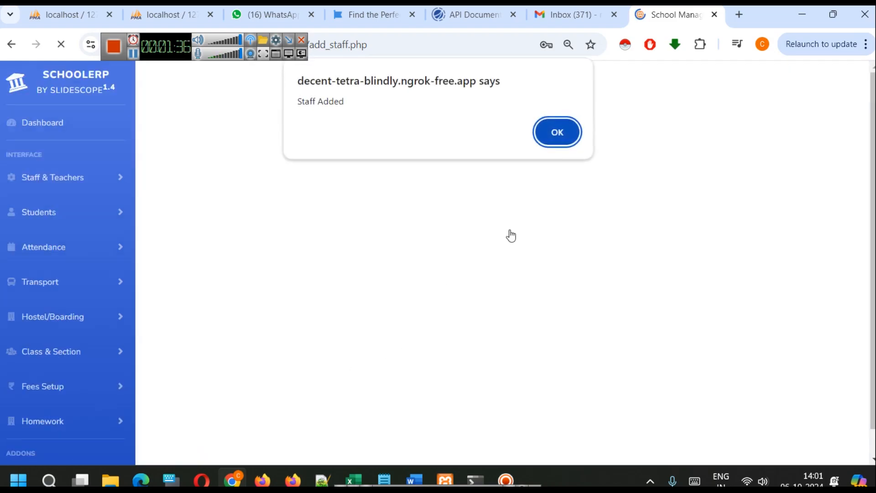
left_click(552, 131)
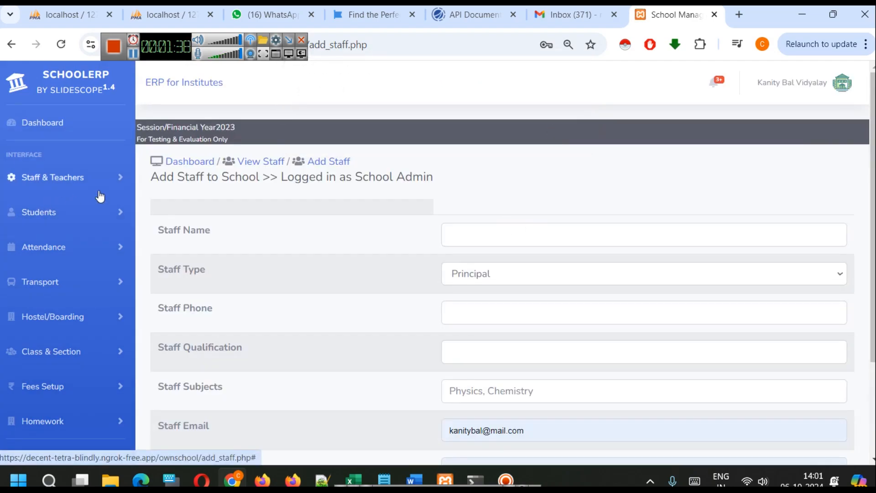
left_click(259, 161)
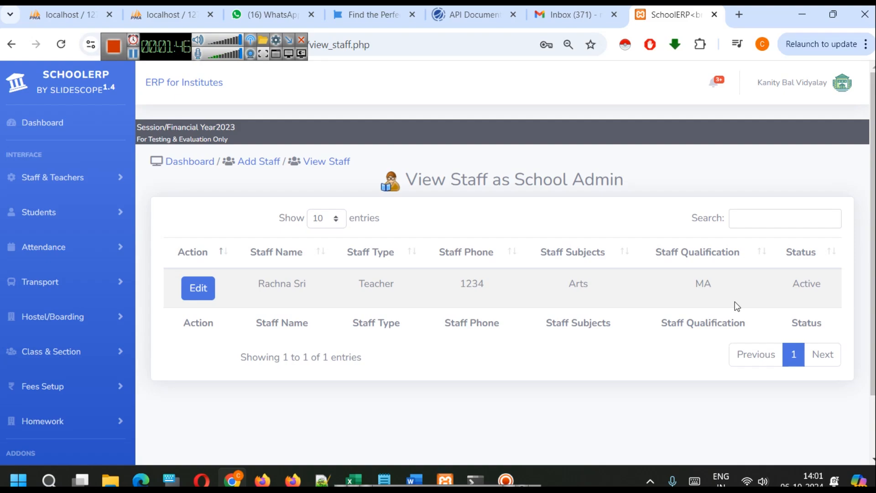
Look at the class-teacher mapping form and open the form for adding classes
left_click(83, 180)
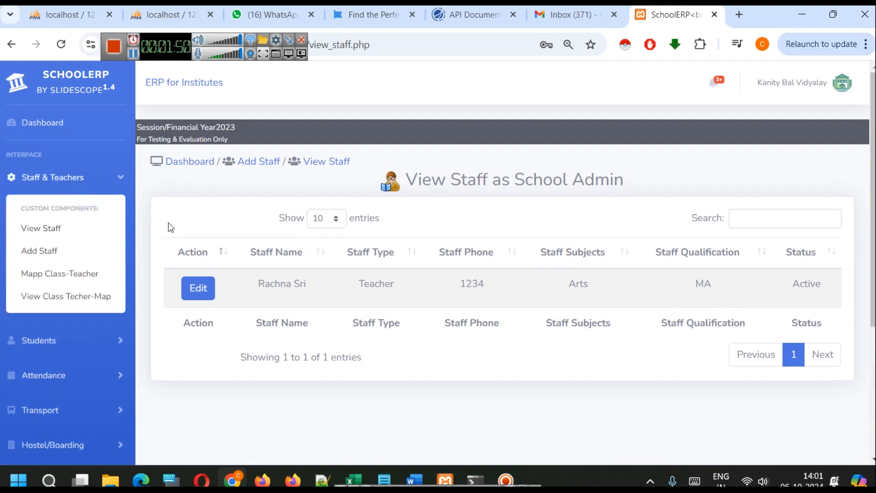
left_click(87, 273)
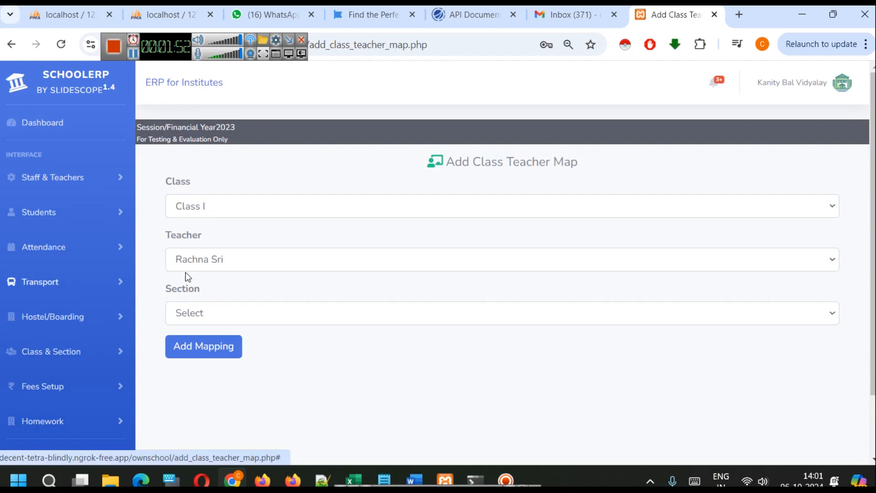
left_click(72, 355)
left_click(55, 404)
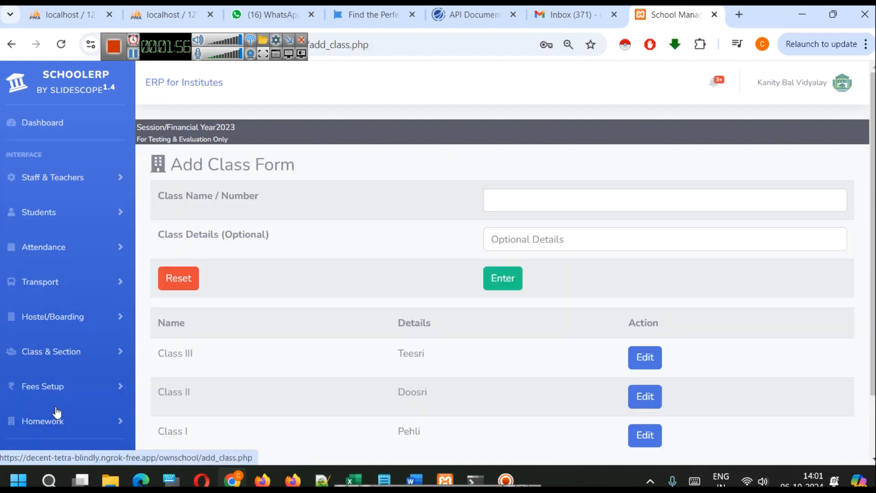
Examine the existing classes and their details in the list below the Add Class form
scroll(540, 262, "down", 2)
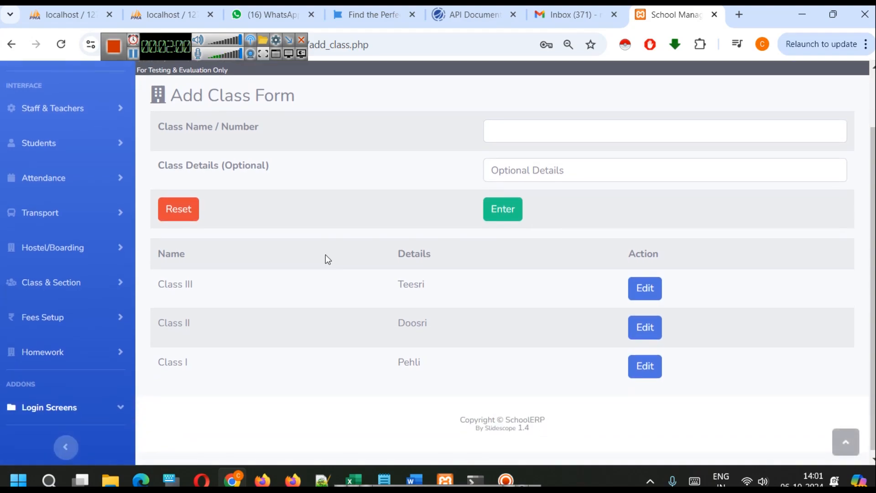
scroll(401, 204, "up", 2)
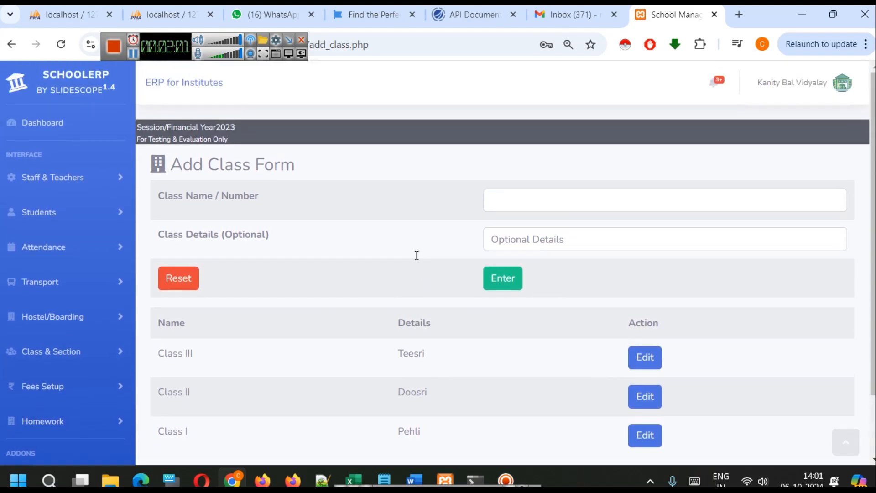
left_click(555, 191)
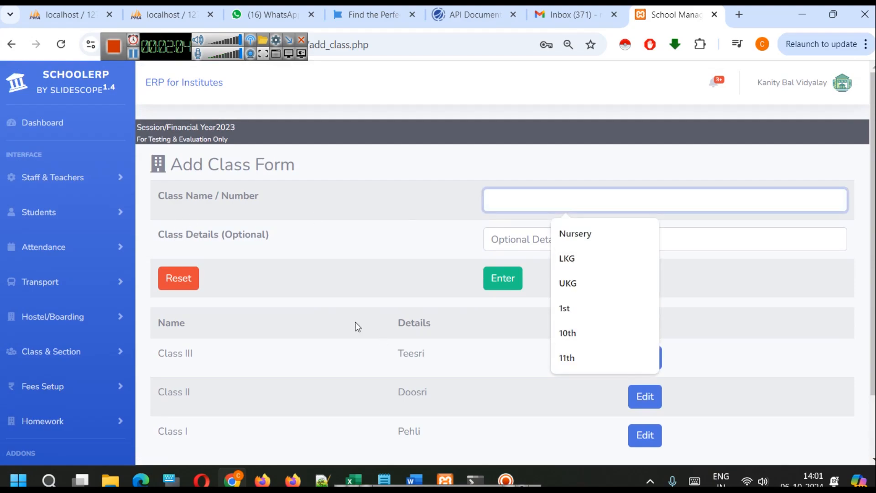
left_click(294, 319)
scroll(299, 323, "down", 2)
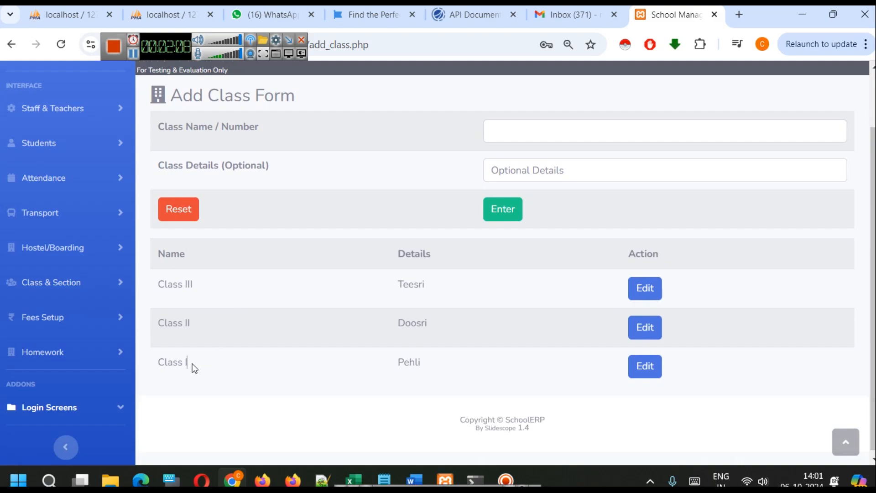
left_click_drag(196, 368, 157, 362)
left_click_drag(209, 327, 165, 324)
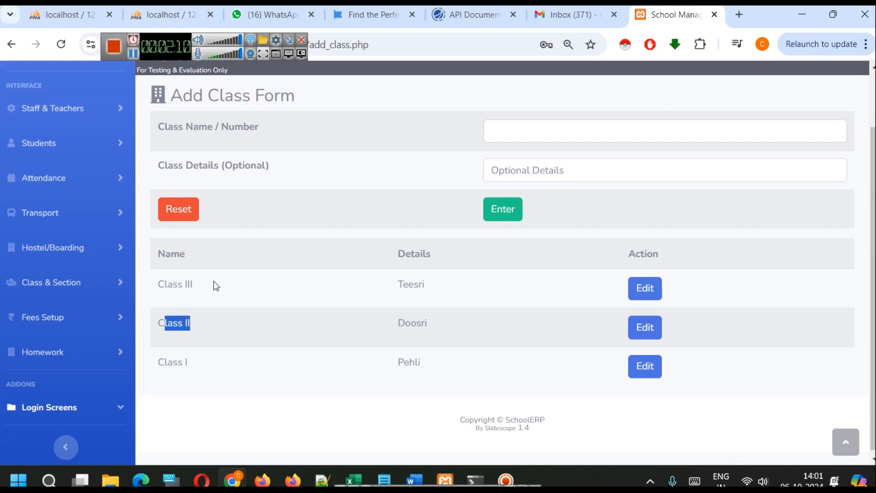
left_click_drag(217, 285, 156, 283)
left_click(225, 302)
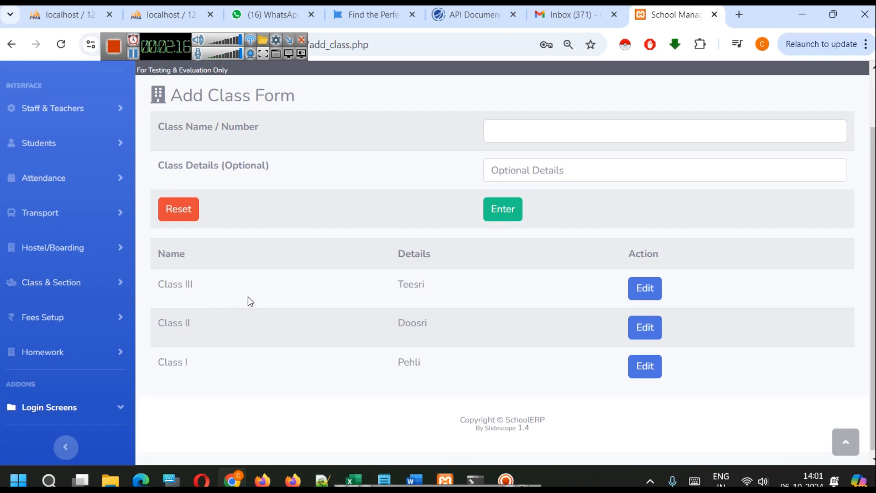
Reopen the class-teacher mapping form and check that the new teacher is selected
left_click(32, 112)
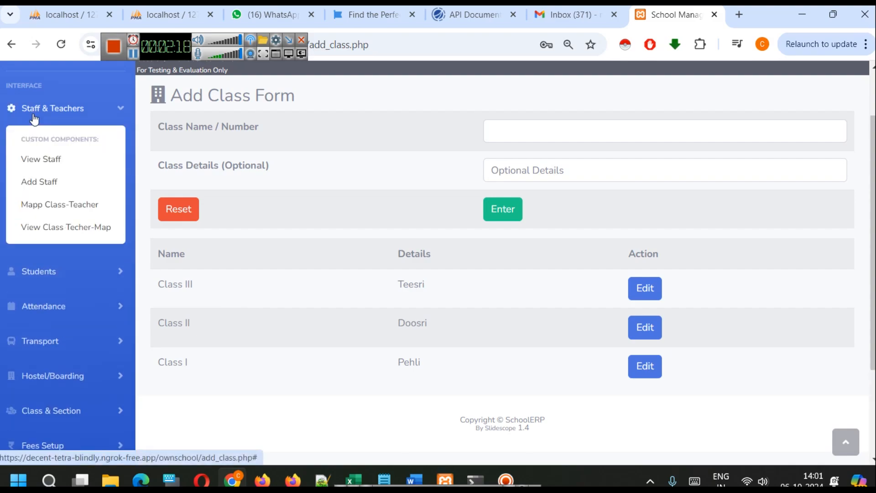
left_click(73, 214)
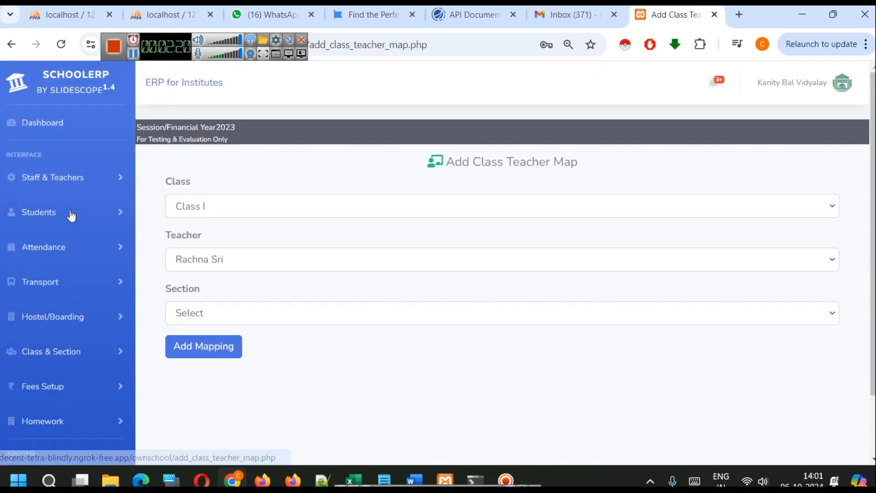
left_click(307, 260)
left_click(308, 260)
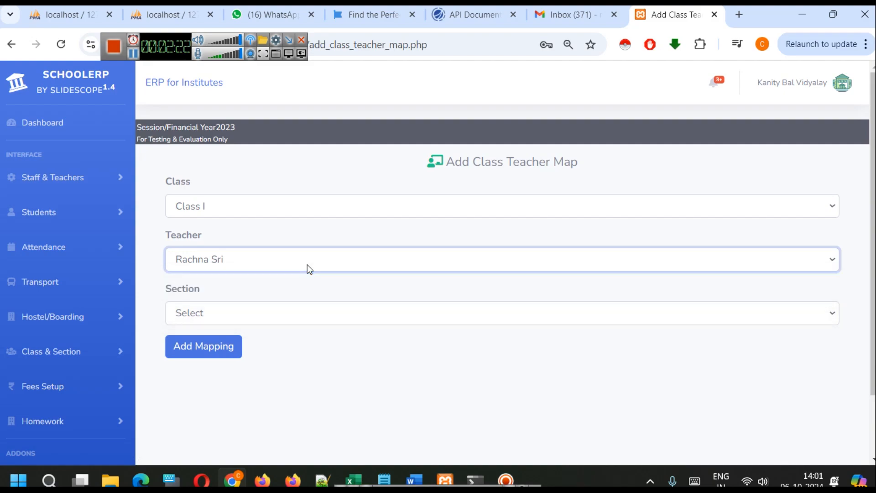
Add a mapping of the selected teacher to Class I, Section A
left_click(251, 205)
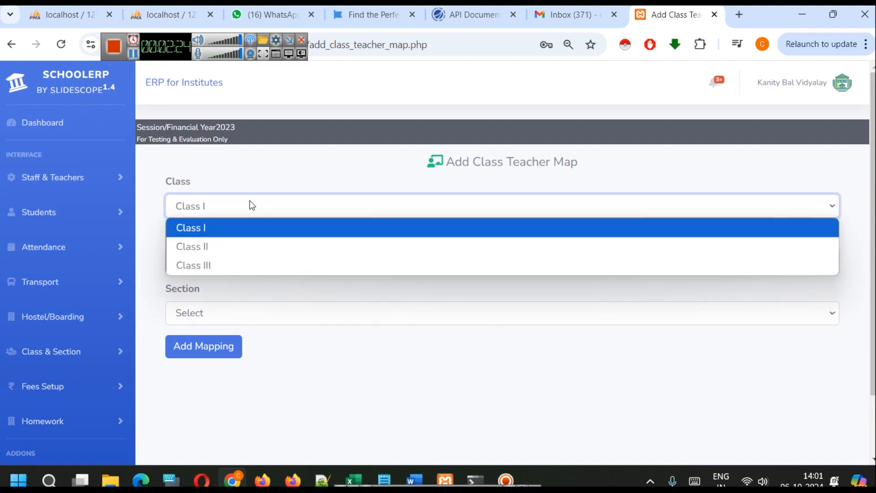
left_click(252, 206)
left_click(291, 313)
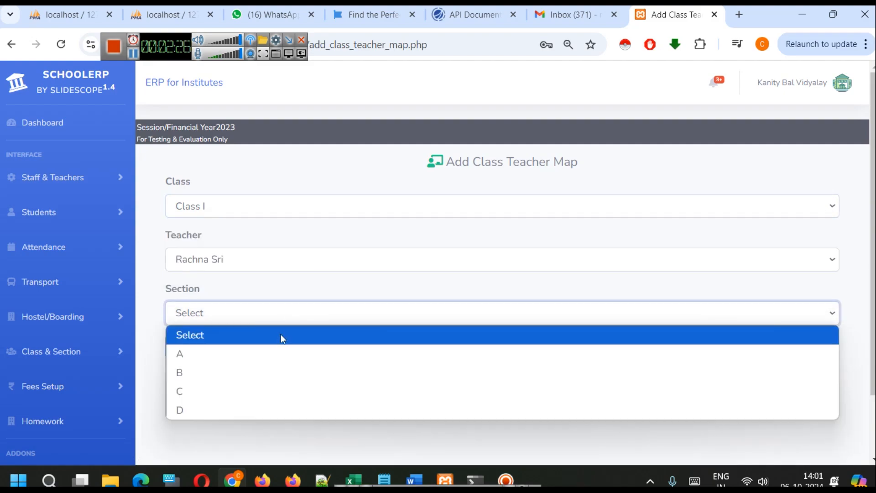
left_click(282, 351)
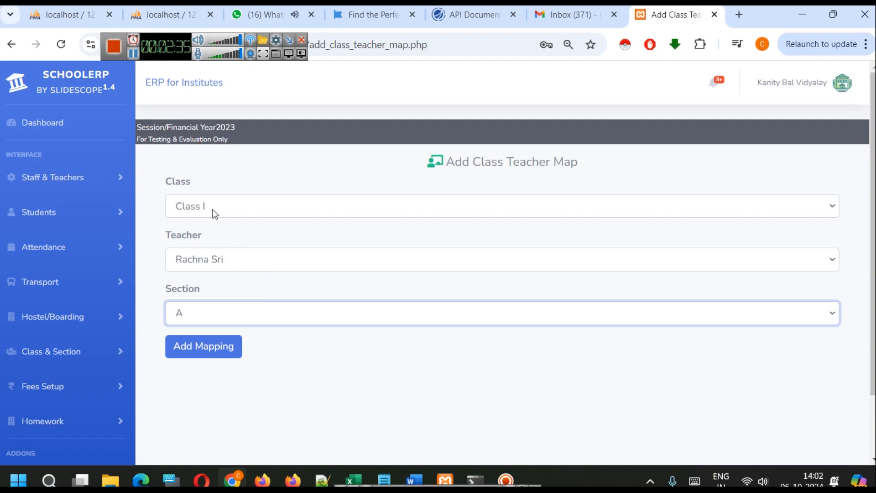
left_click(196, 346)
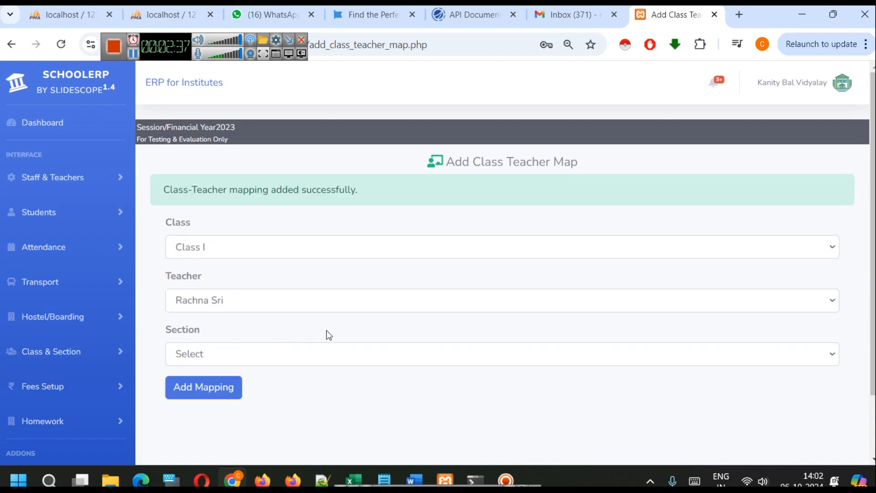
Edit the Class I teacher mapping to set its section to A, save it, and return to the mappings list
left_click(28, 180)
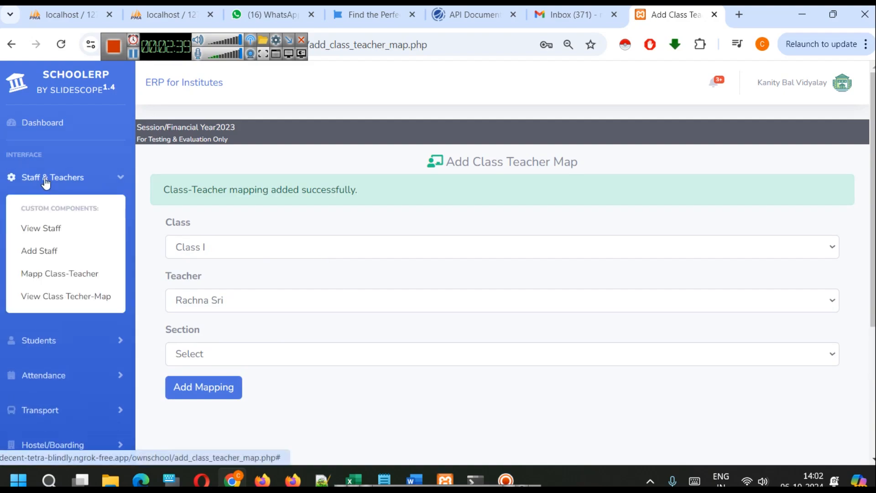
left_click(68, 295)
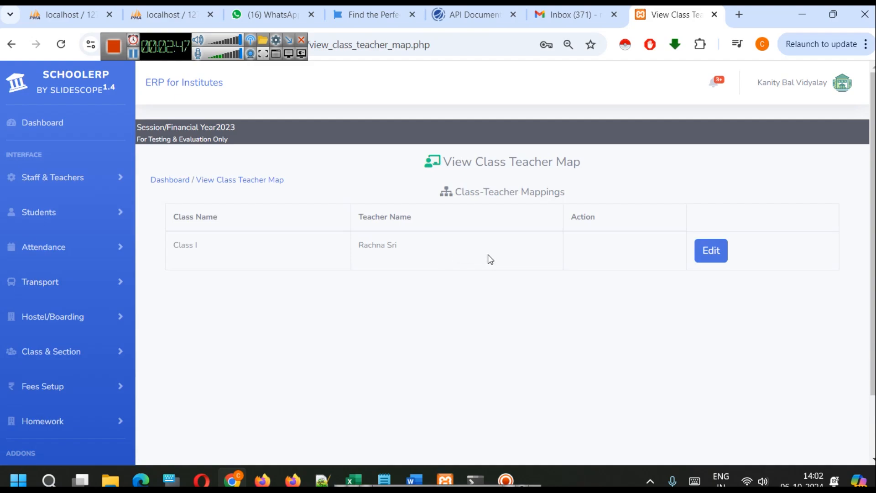
left_click(711, 250)
left_click(234, 353)
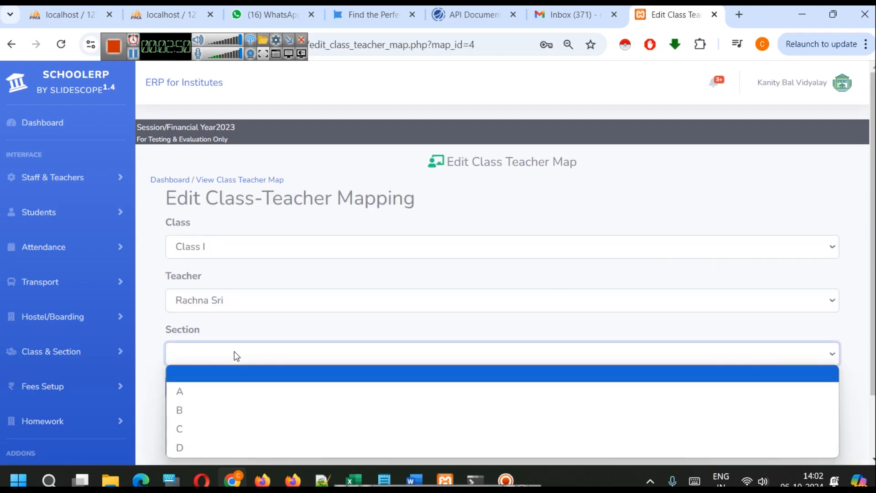
left_click(215, 391)
left_click(214, 391)
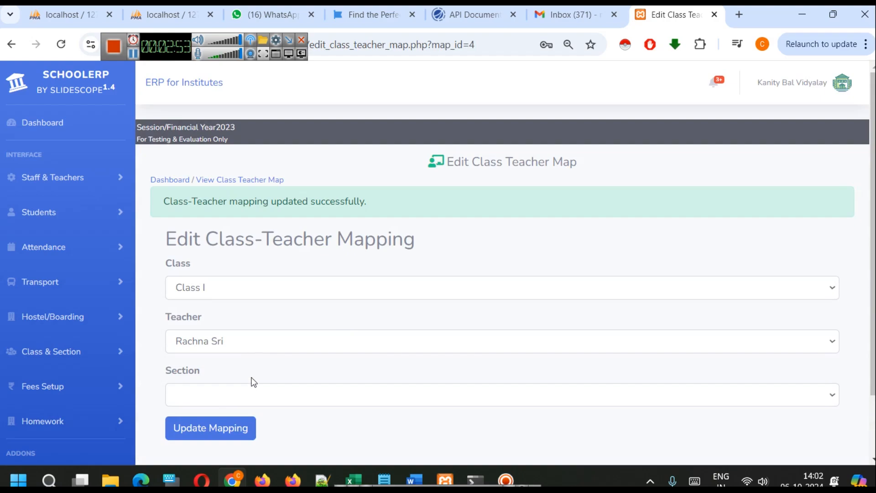
left_click(225, 180)
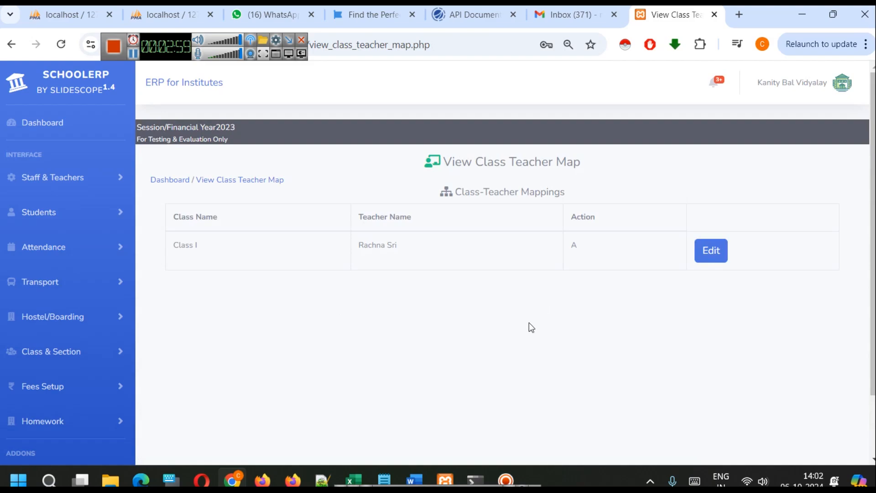
Open the student list and examine the records with their fee, discount, hostel and transport options
left_click(55, 214)
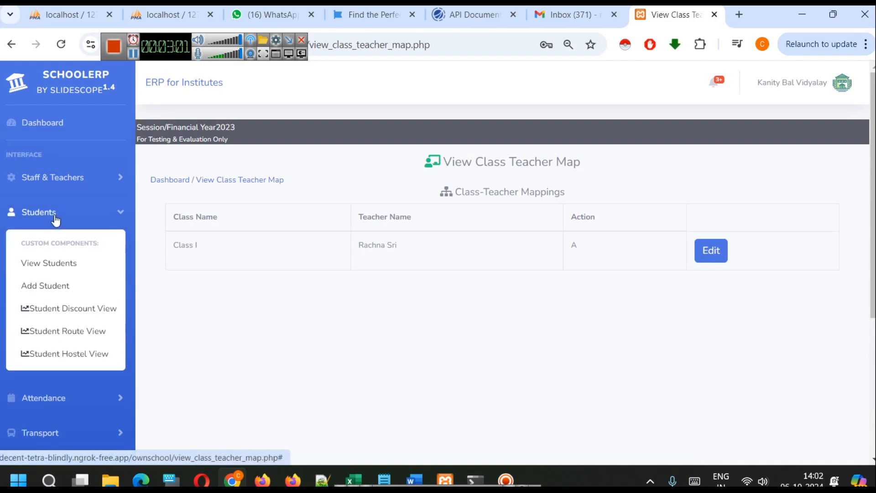
left_click(64, 263)
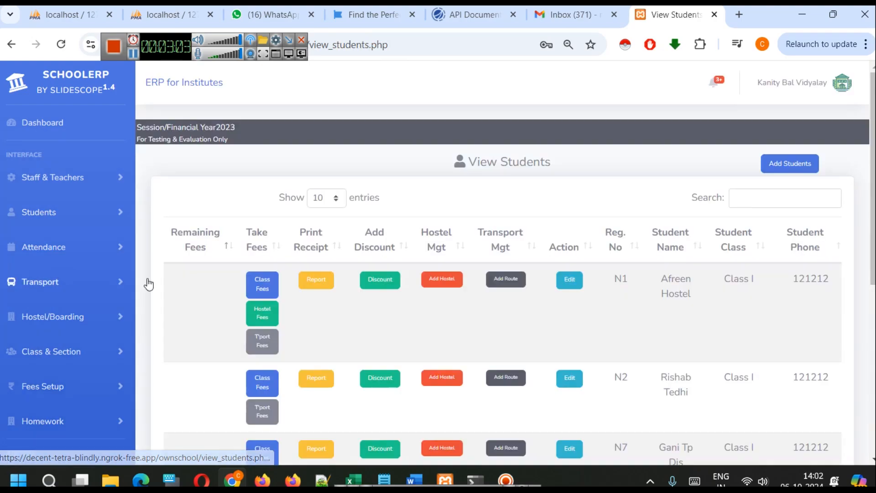
scroll(775, 280, "down", 3)
scroll(776, 279, "up", 3)
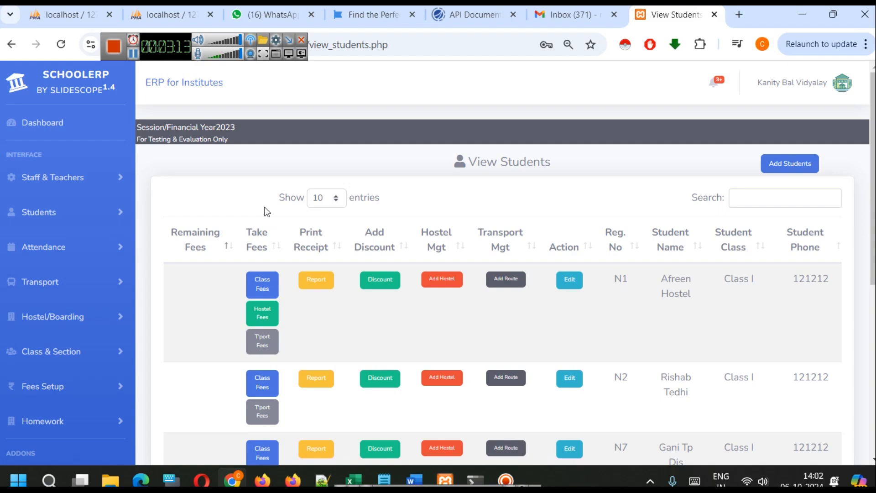
scroll(55, 315, "down", 1)
Examine the functions offered by the remaining modules, including Transport, Hostel/Boarding and Class & Section
left_click(32, 225)
left_click(32, 225)
left_click(78, 249)
left_click(78, 249)
left_click(77, 286)
left_click(77, 286)
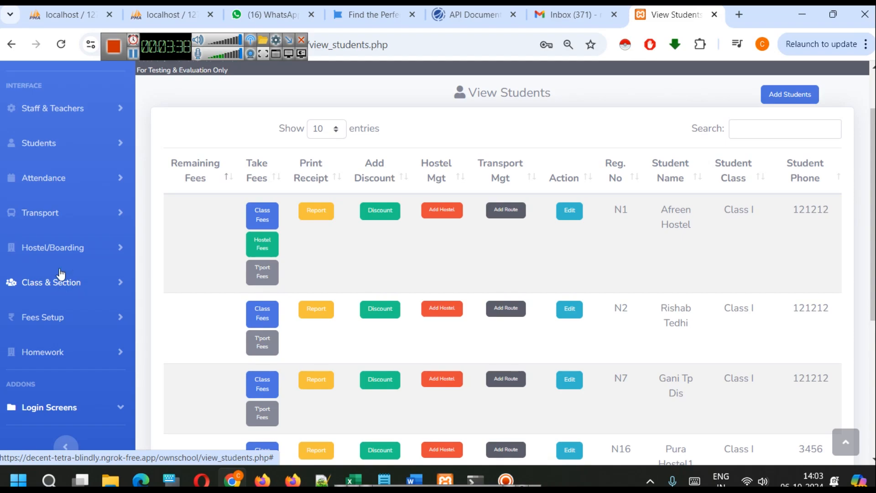
left_click(65, 215)
left_click(65, 215)
left_click(89, 247)
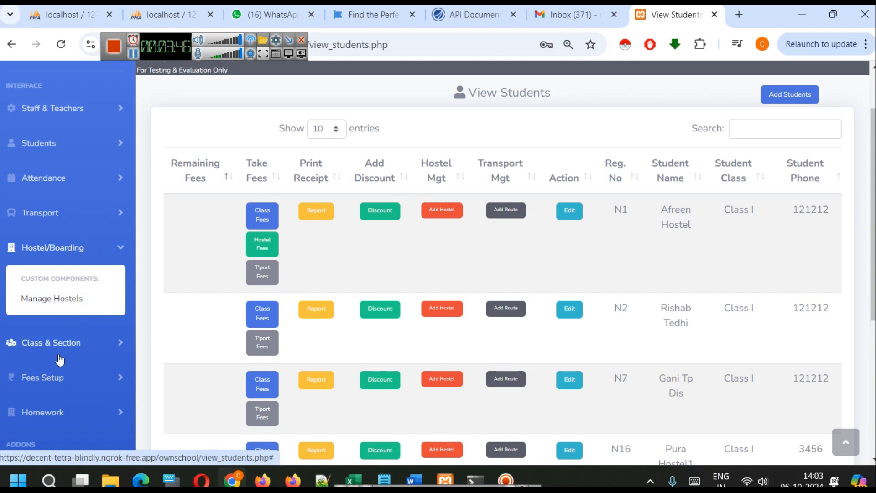
left_click(64, 342)
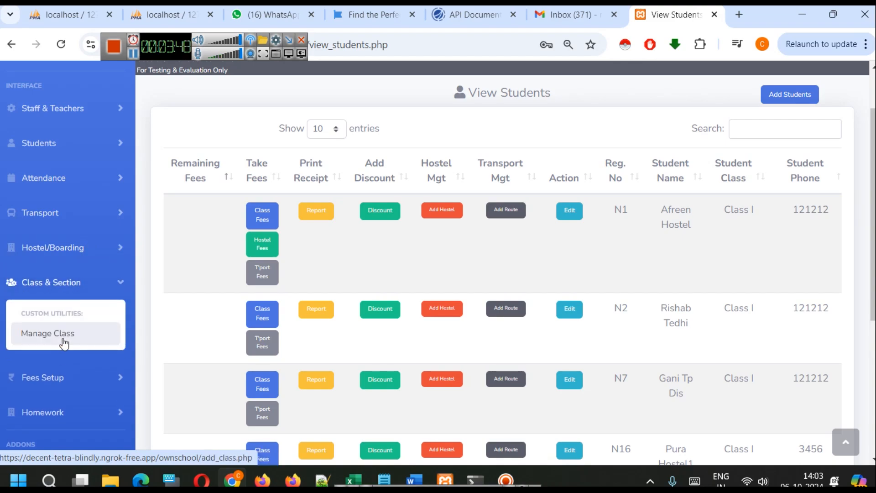
scroll(230, 253, "up", 2)
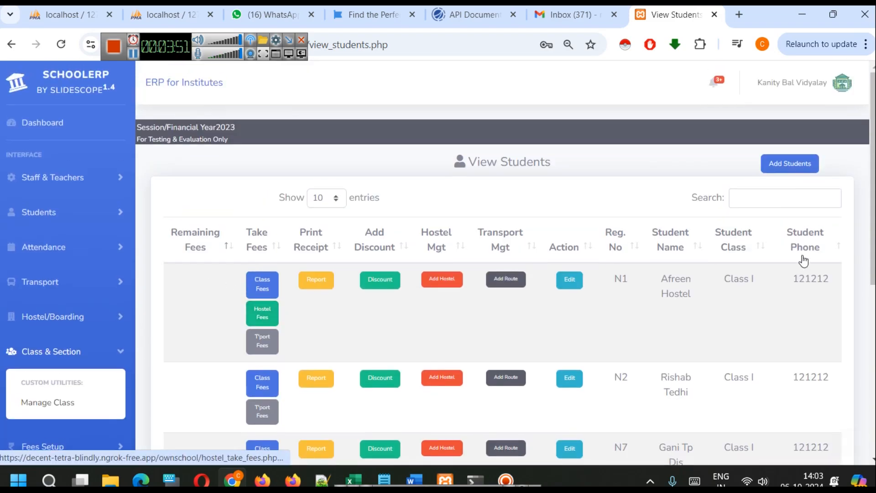
Log out of the current school account and open the sign-up form for a new school
left_click(839, 83)
left_click(817, 149)
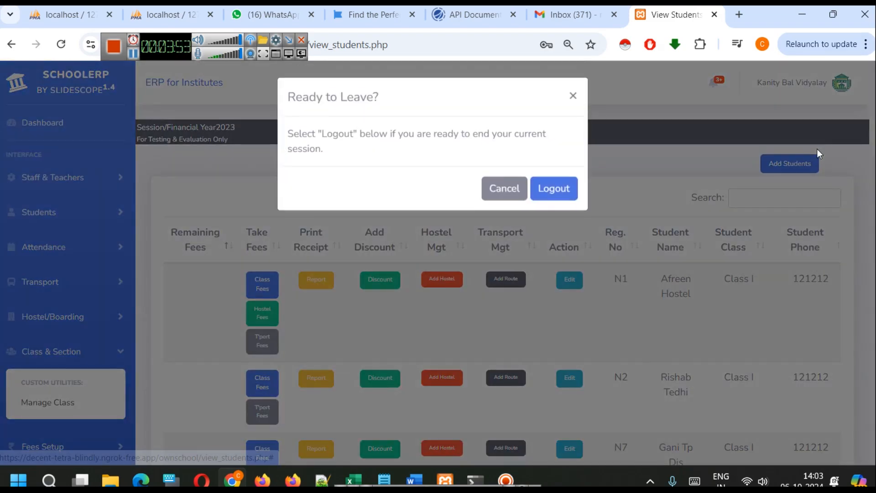
left_click(553, 188)
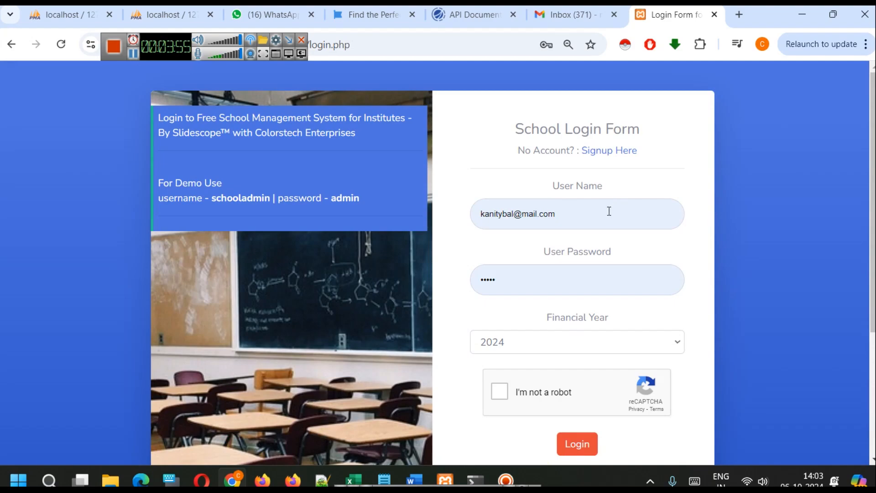
left_click(608, 210)
key("ctrl+a")
key("BackSpace")
left_click(702, 207)
left_click(618, 159)
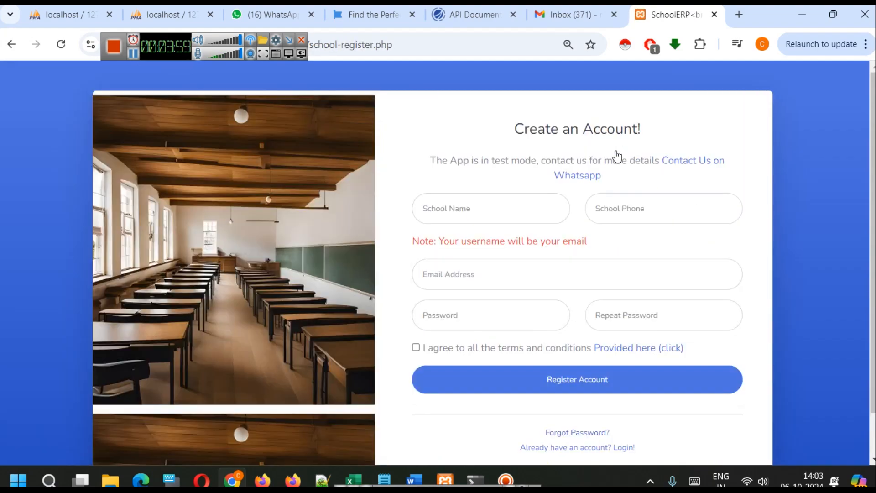
Enter Slidescope Bal Vidyalay as the school name in the registration form
scroll(727, 208, "down", 1)
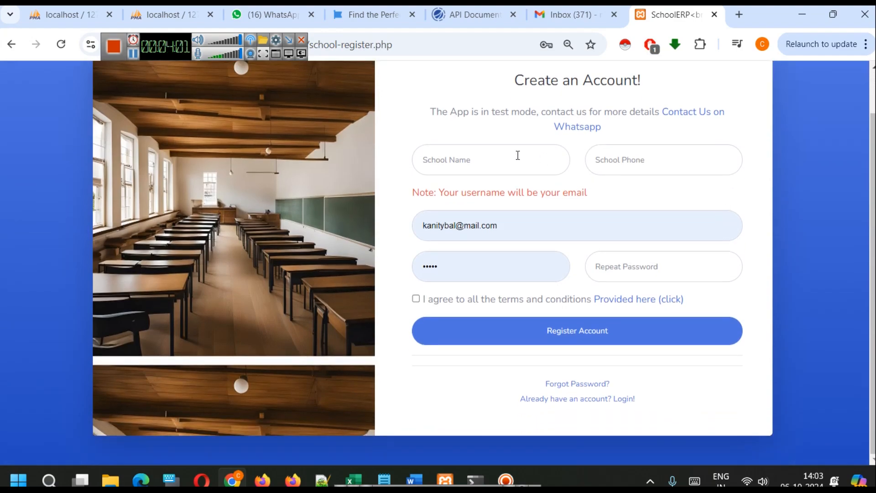
left_click(518, 155)
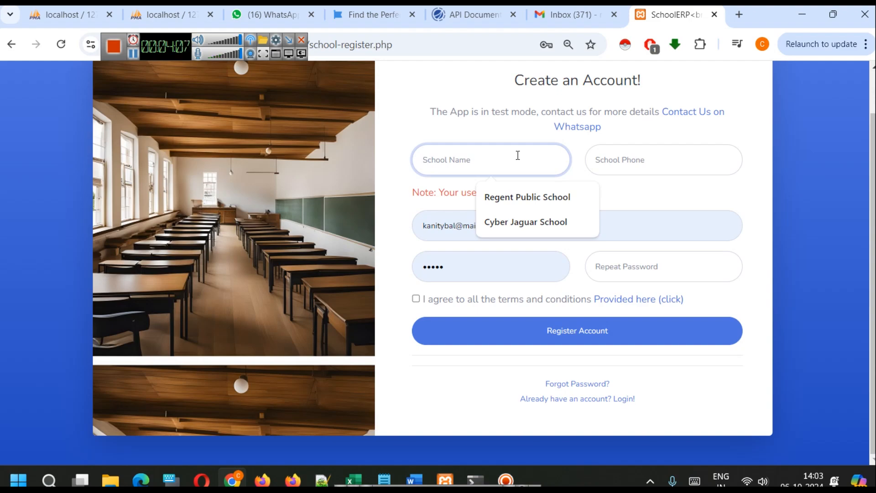
type("Sl")
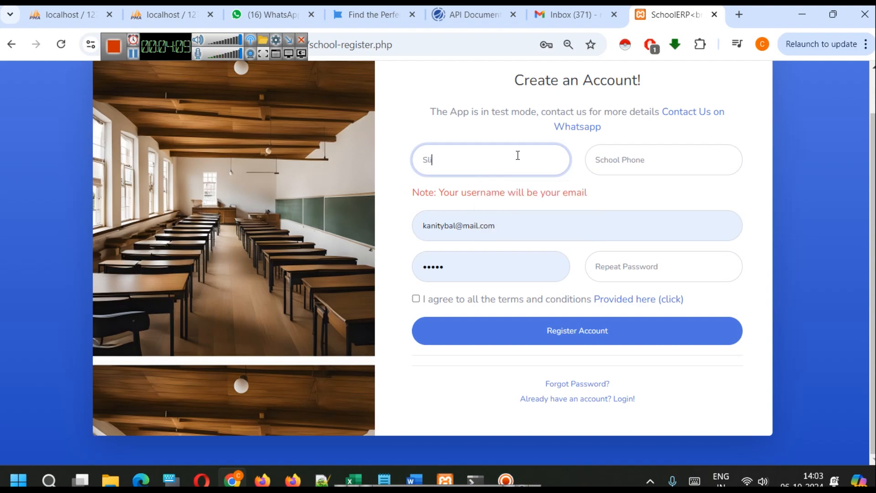
type("idescope Bal School")
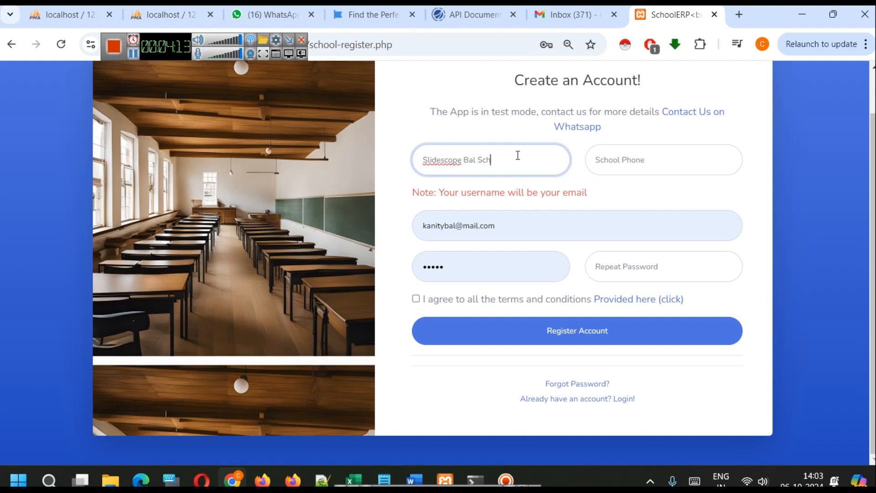
key("BackSpace")
key("BackSpace")
key("BackSpace")
key("BackSpace")
key("BackSpace")
key("BackSpace")
type("Vidyalay")
Fill in the school's phone number and replace the prefilled e-mail with the new school's e-mail address
left_click(661, 164)
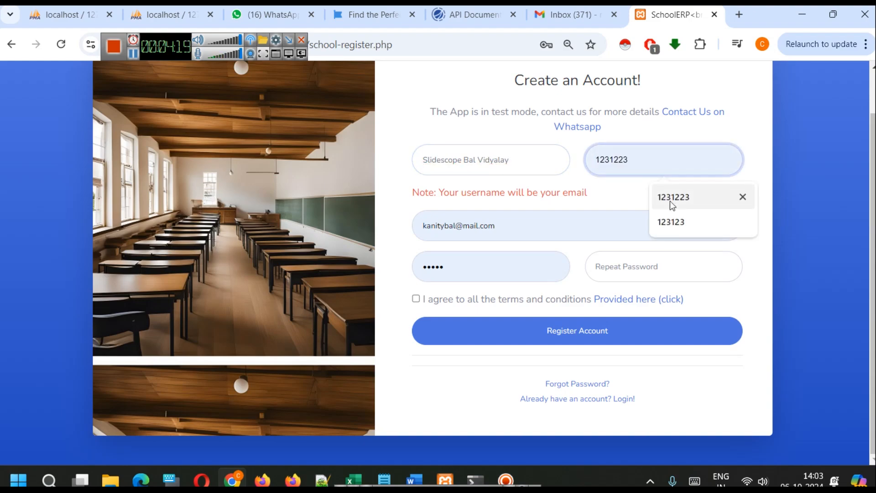
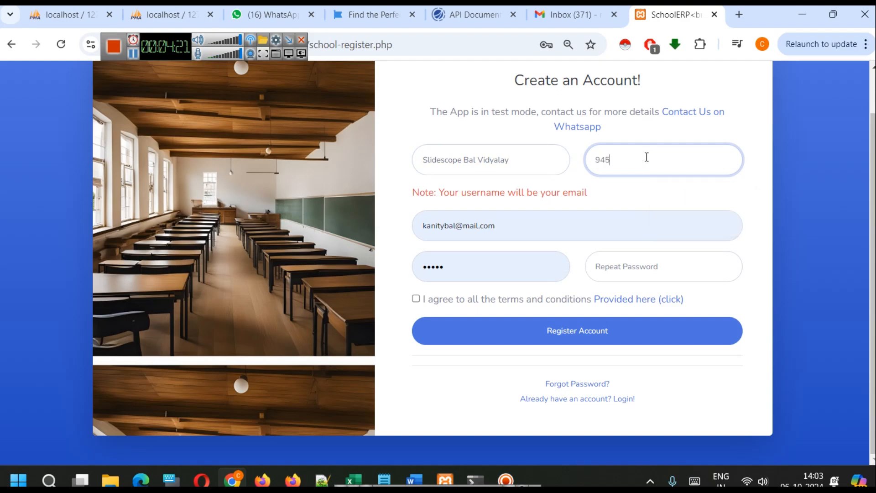
triple_click(516, 233)
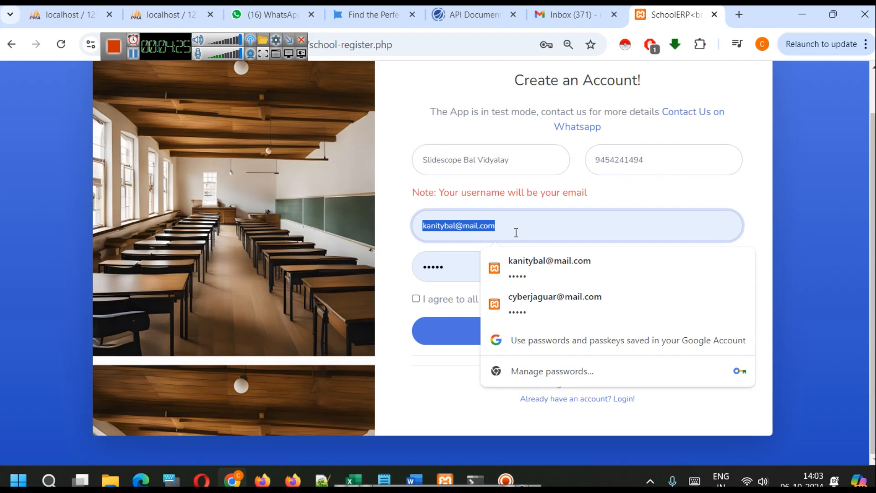
key("BackSpace")
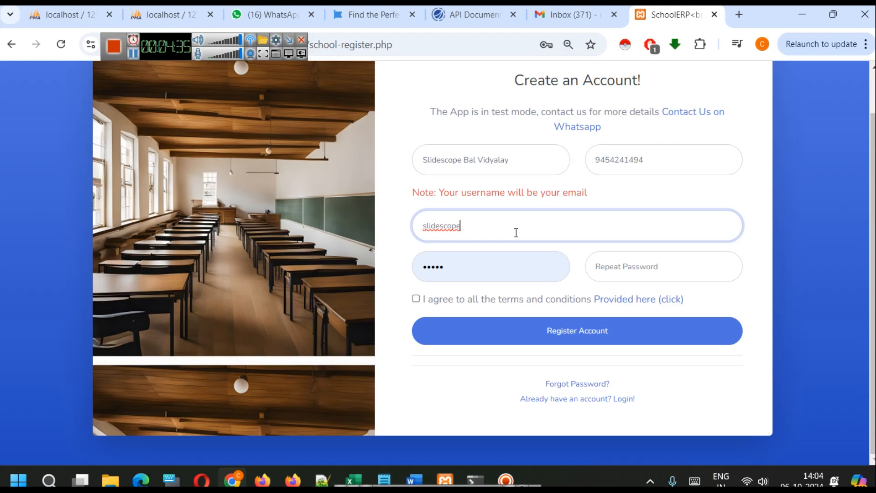
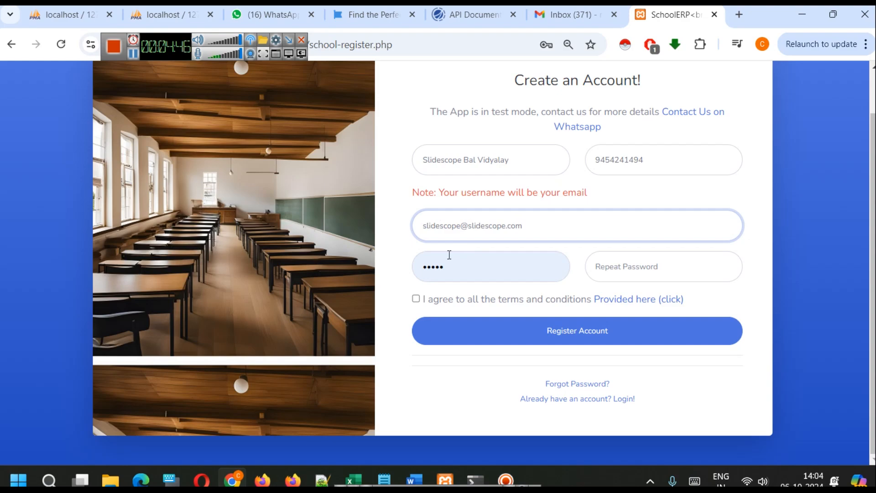
double_click(447, 225)
type("school")
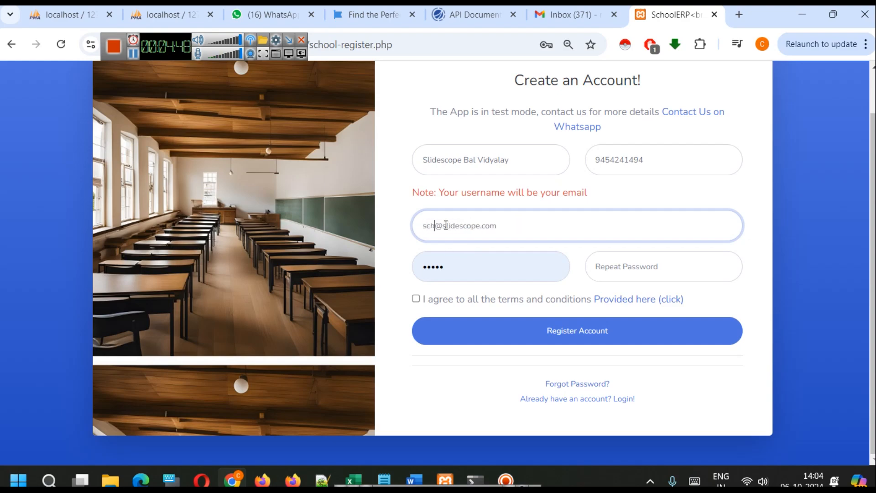
Replace the prefilled password with the new account password and repeat it in the confirmation field
left_click(481, 263)
double_click(480, 264)
type("12345")
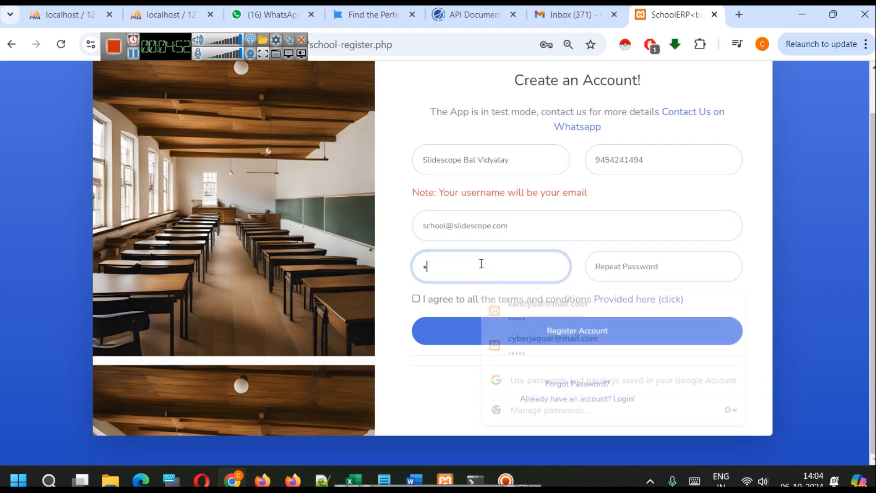
key("Tab")
type("12345")
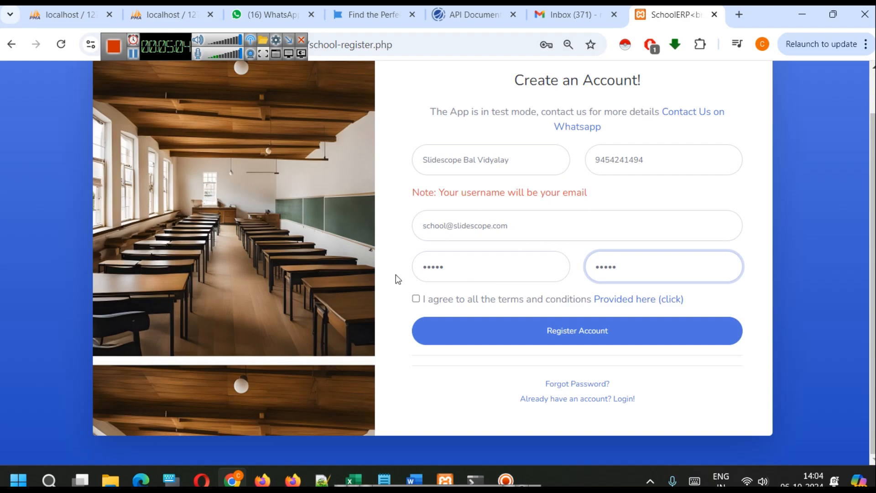
Agree to the terms and conditions, register the school account, and decline saving its password in the browser
left_click(416, 298)
left_click(557, 335)
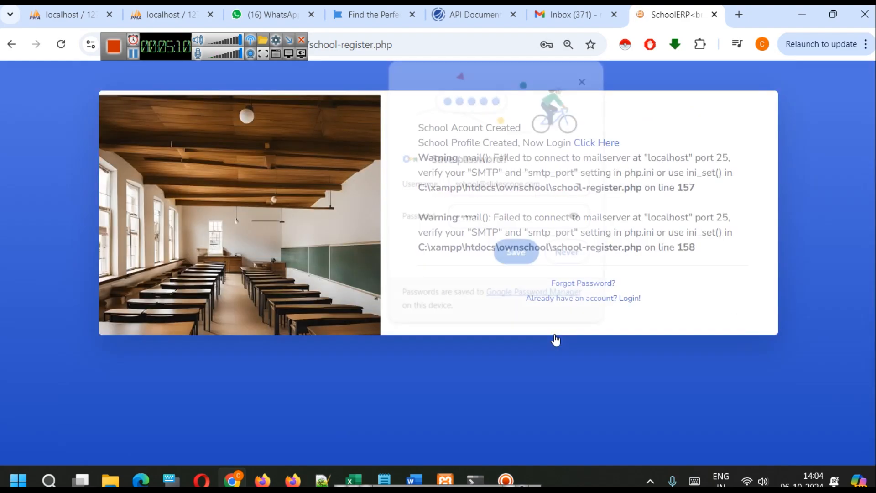
left_click(557, 254)
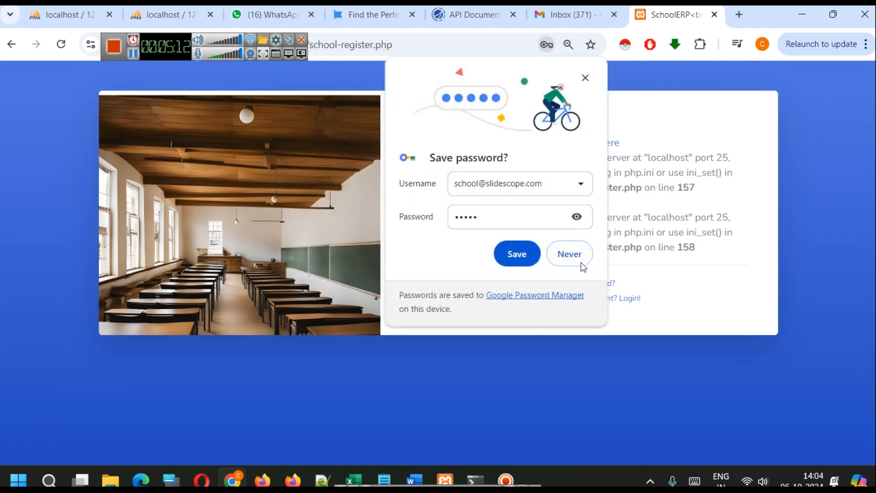
left_click(571, 253)
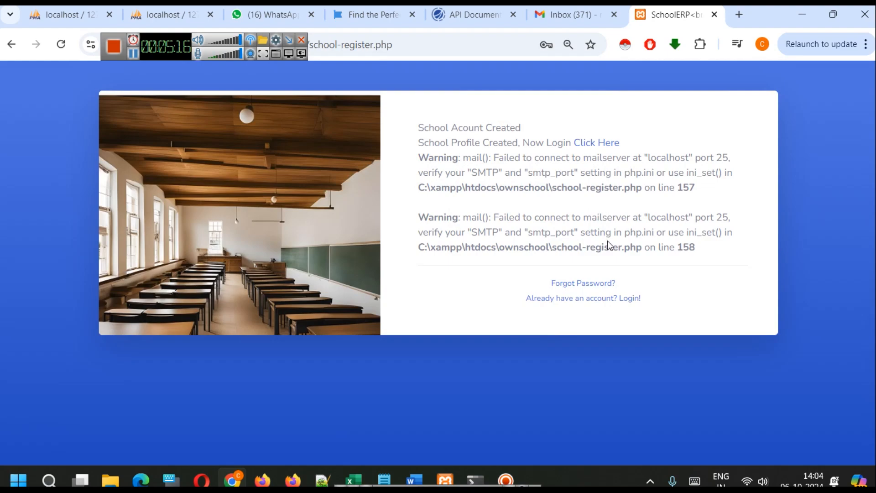
Go to the school login form and replace the user name with the newly registered school's e-mail
left_click(634, 298)
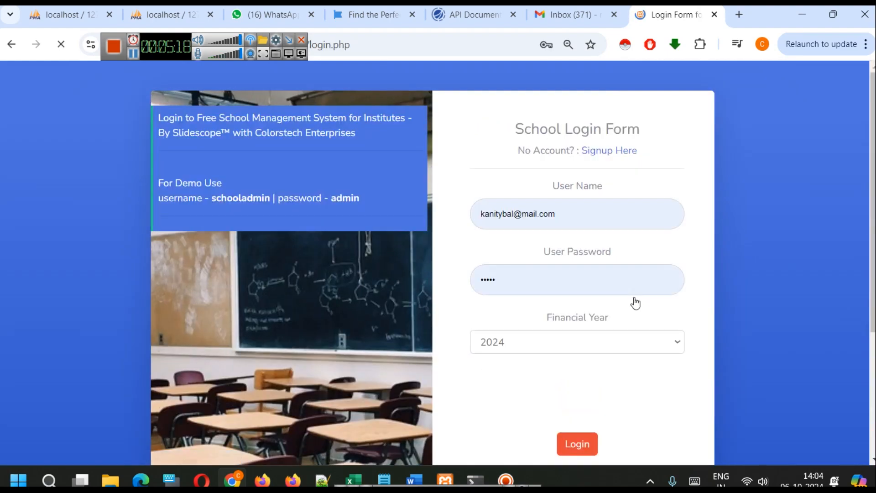
left_click(566, 204)
key("ctrl+a")
type("s")
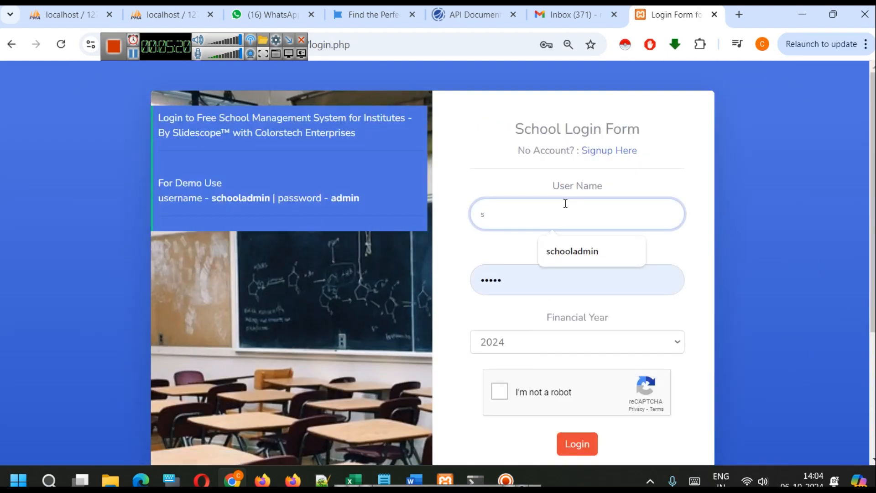
type("chool")
key("ctrl+a")
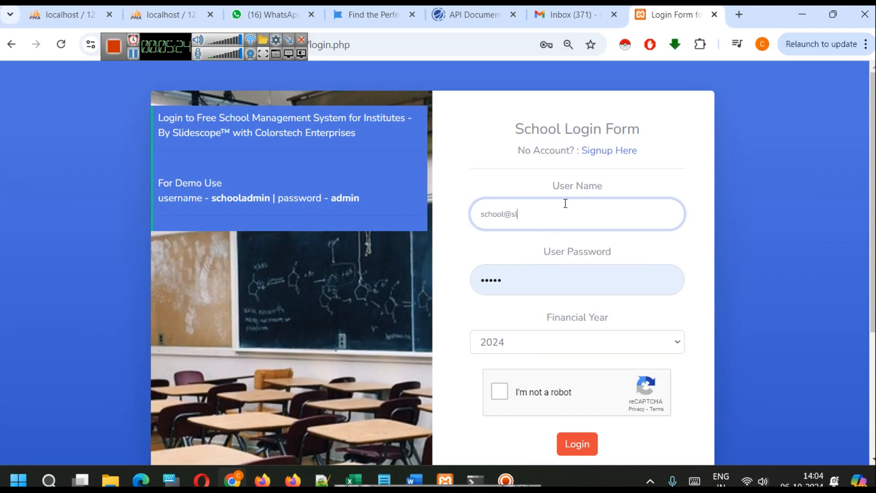
Enter the account password in the school login form and set the financial year to 2023
key("Tab")
type("admin")
key("Tab")
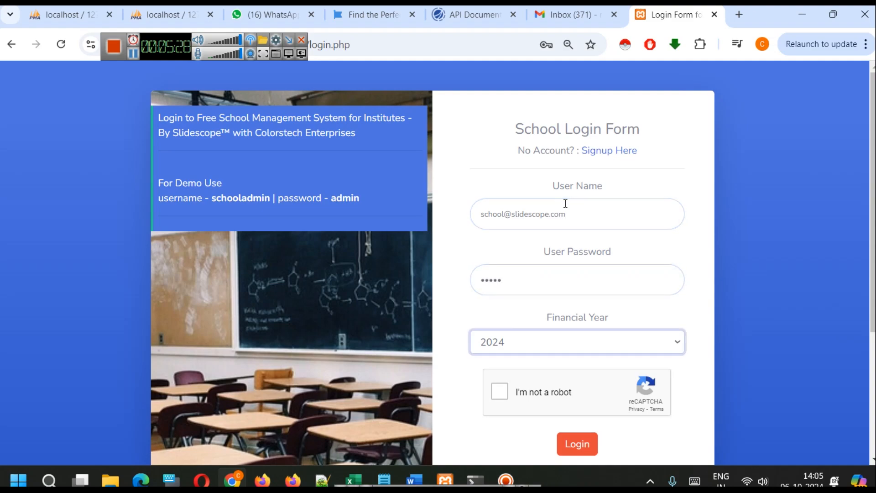
left_click(561, 340)
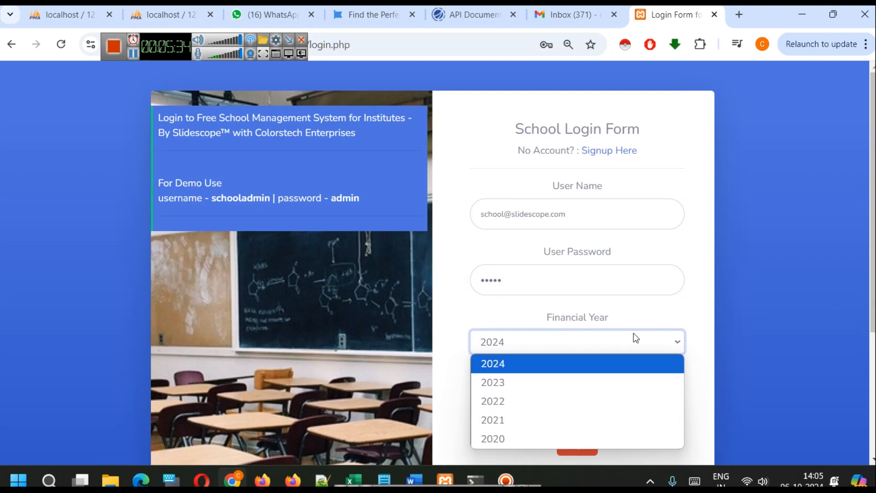
left_click(538, 383)
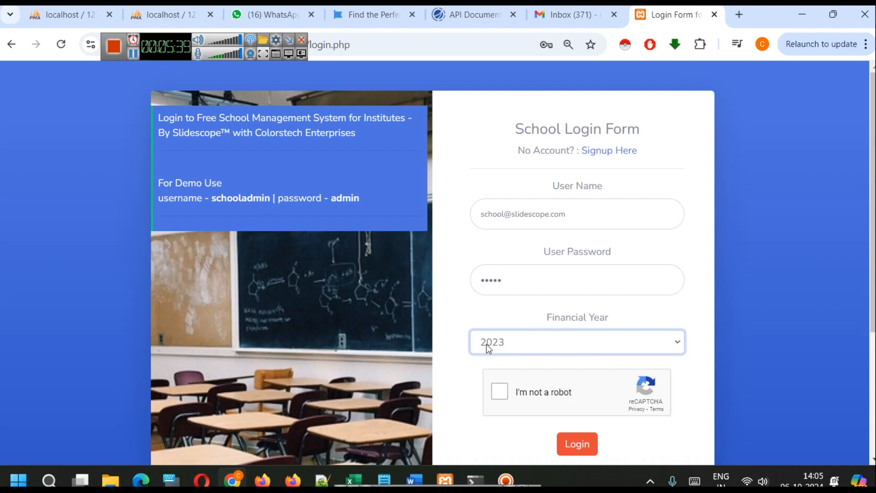
Review the financial year options in the login form and keep 2023 selected
left_click(510, 345)
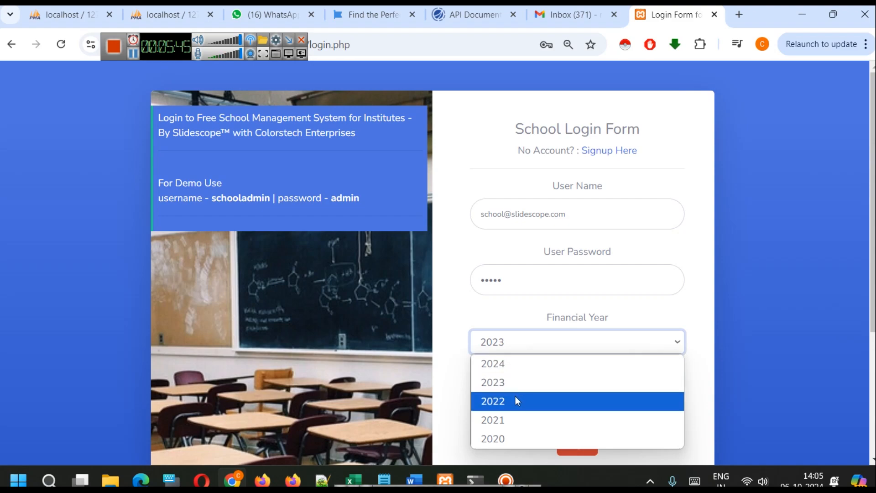
left_click(484, 315)
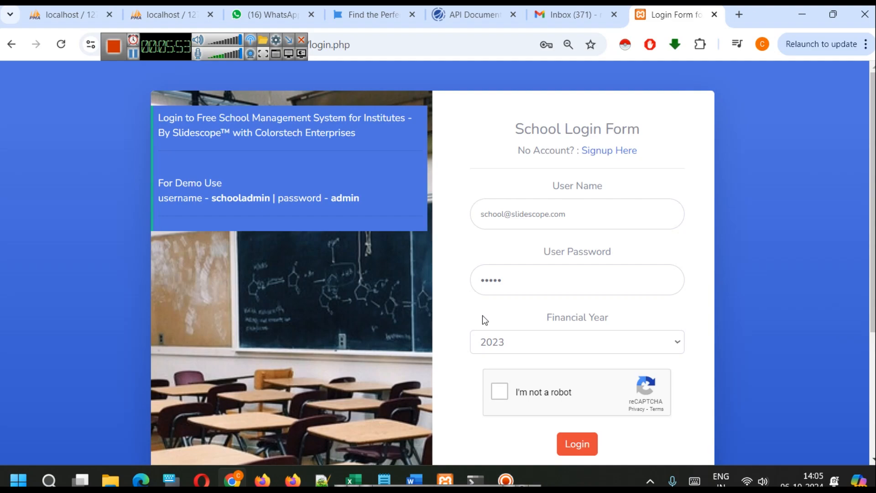
left_click(541, 347)
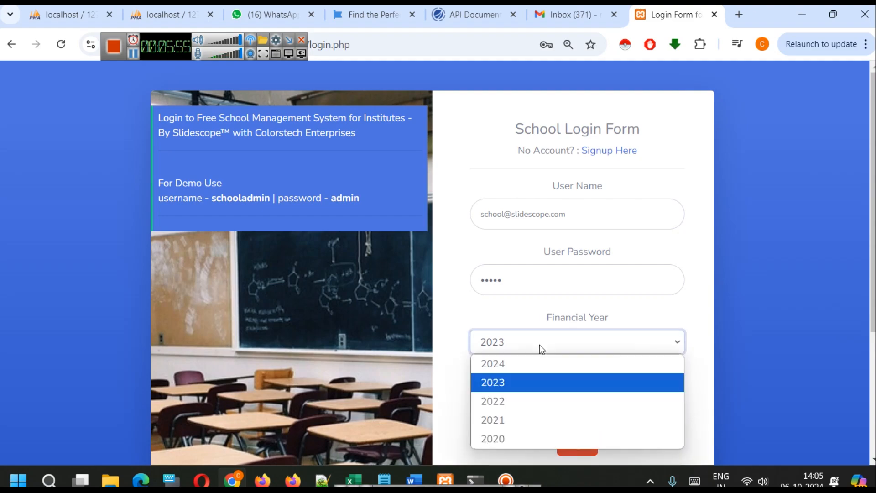
left_click(539, 347)
left_click(538, 347)
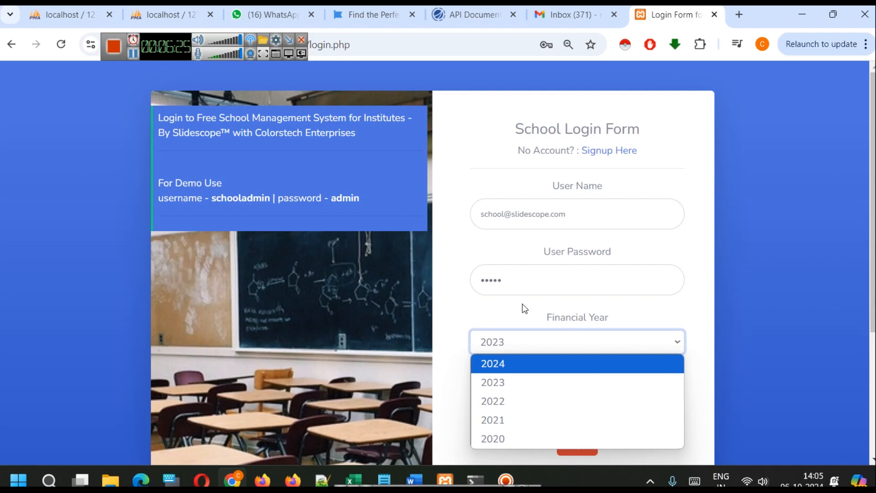
left_click(507, 383)
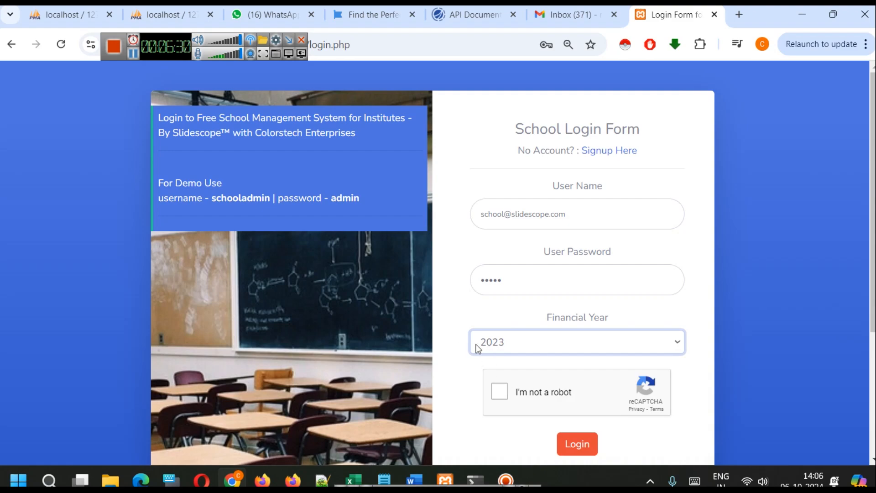
Complete the robot check, log in, dismiss the saved-passwords warning, and continue to the school dashboard
left_click(500, 395)
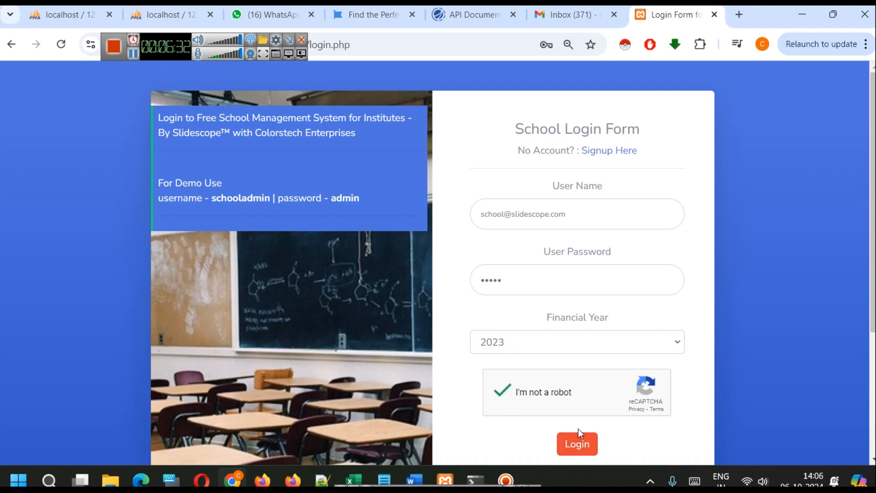
left_click(577, 445)
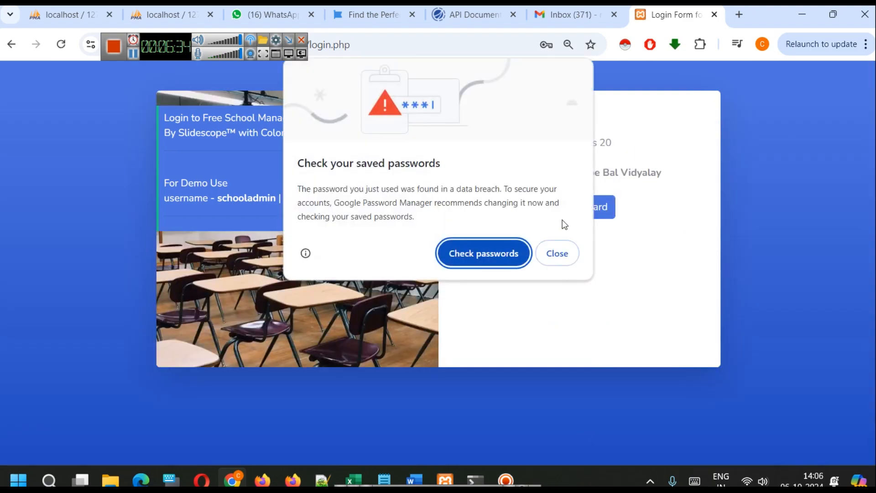
left_click(565, 256)
left_click(579, 216)
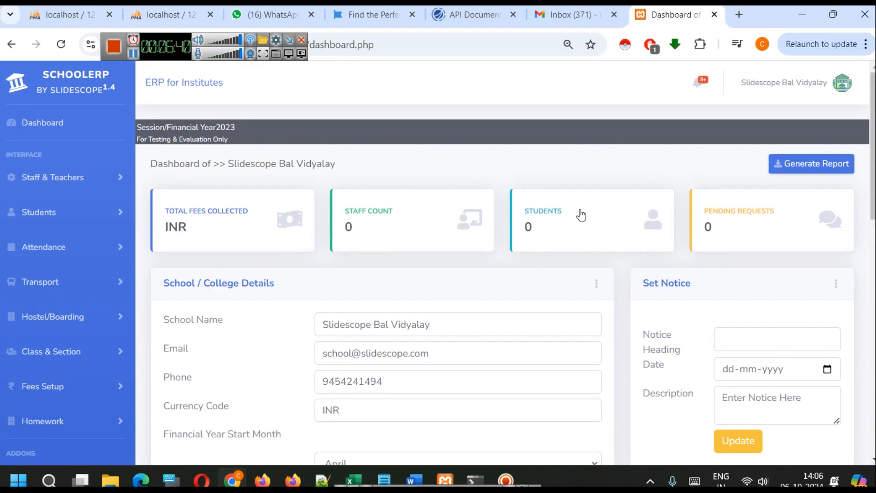
Examine the session year banner and the financial year start month options in the school details
left_click_drag(216, 127, 228, 127)
left_click_drag(155, 140, 186, 136)
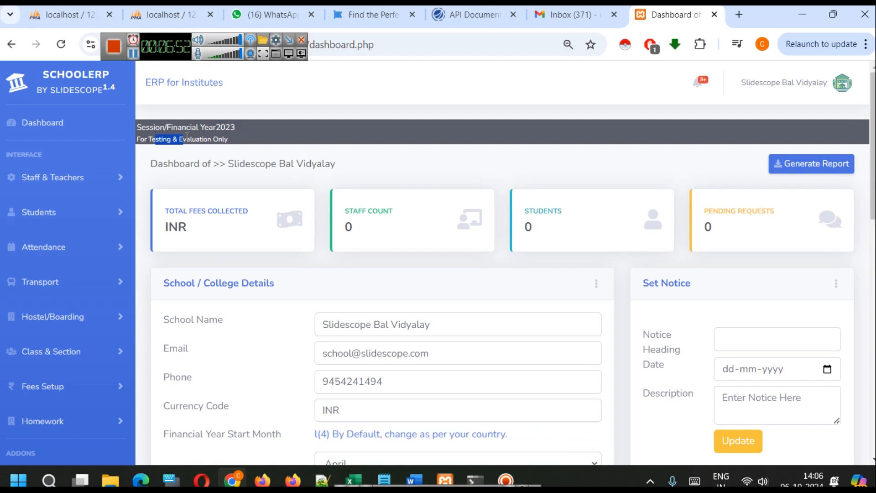
scroll(322, 166, "down", 1)
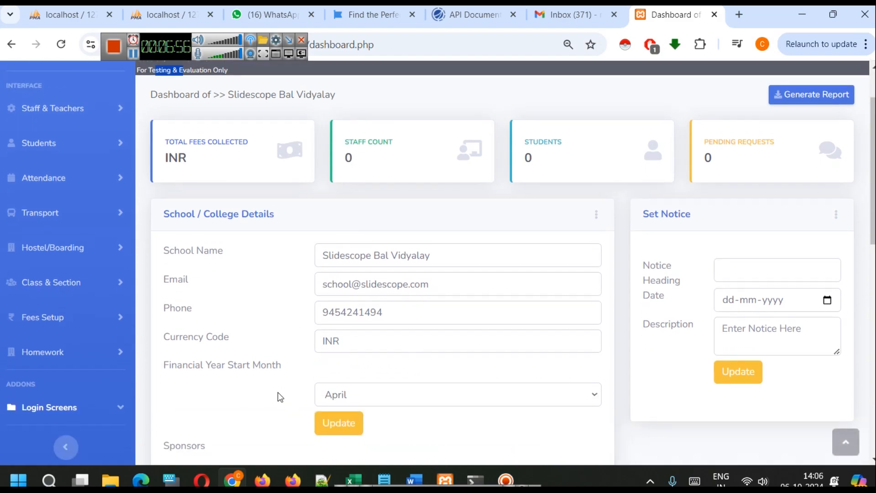
left_click(334, 402)
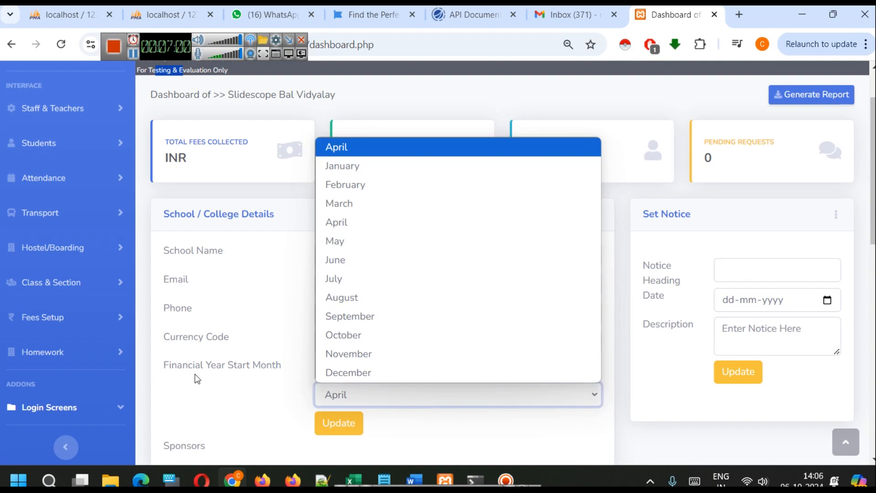
left_click_drag(210, 366, 215, 371)
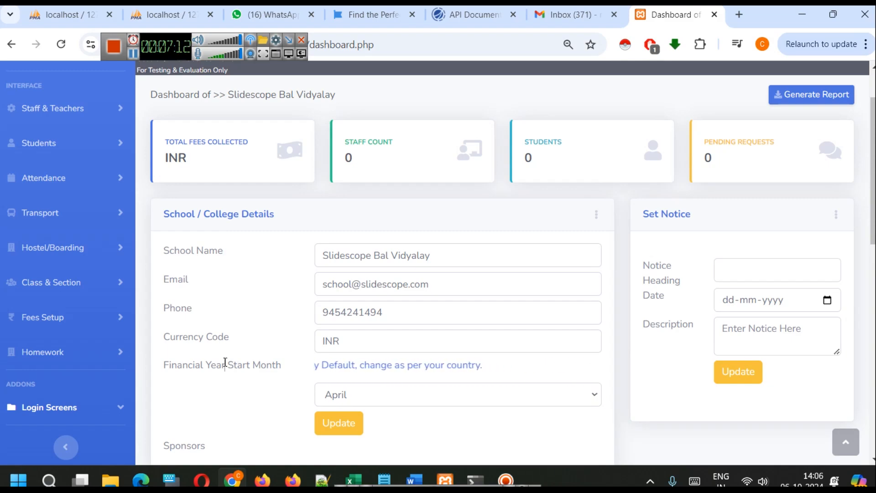
left_click(339, 395)
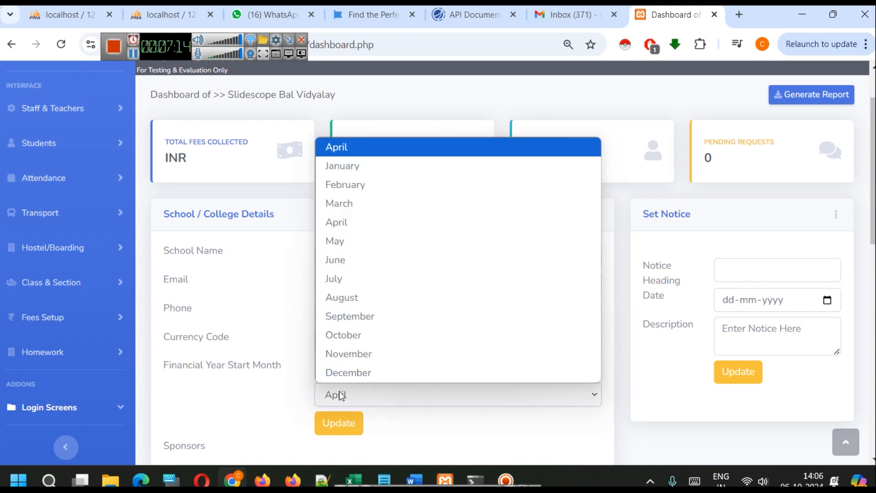
left_click(339, 392)
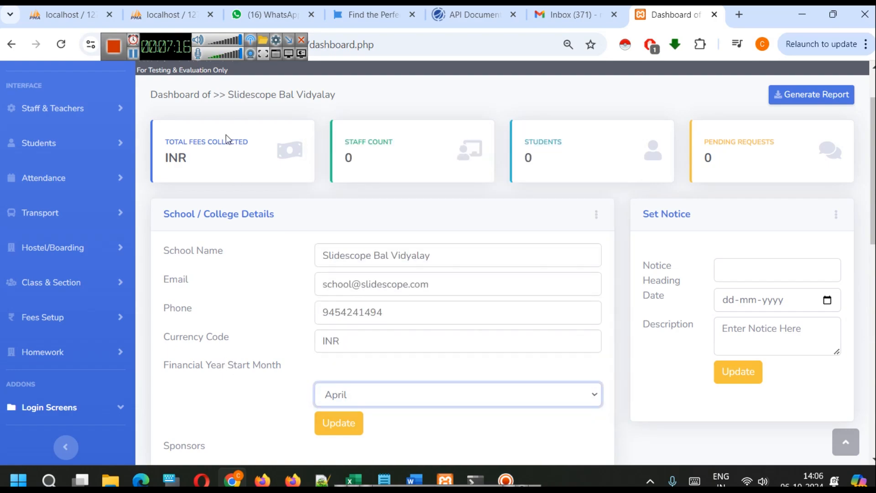
left_click(134, 54)
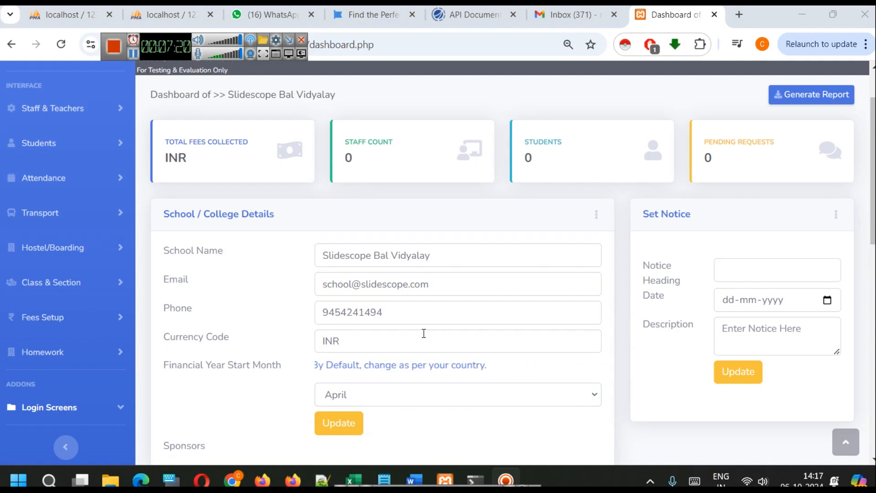
left_click(414, 394)
left_click(414, 394)
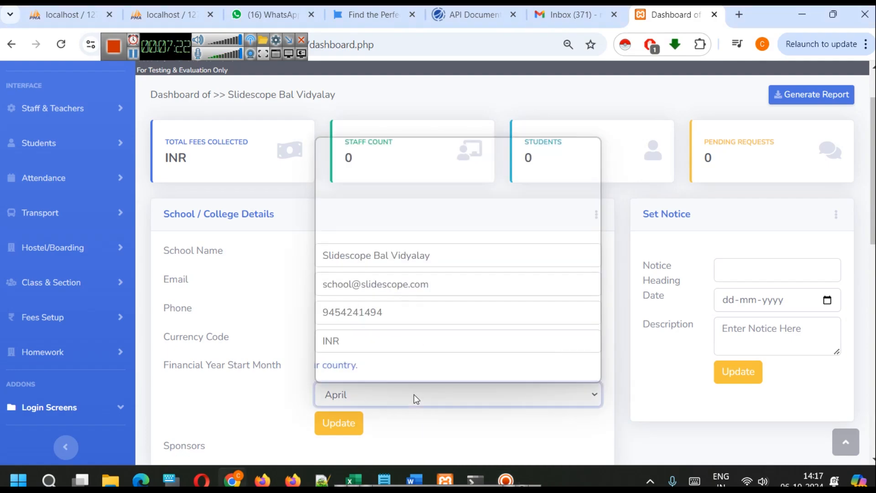
left_click(254, 401)
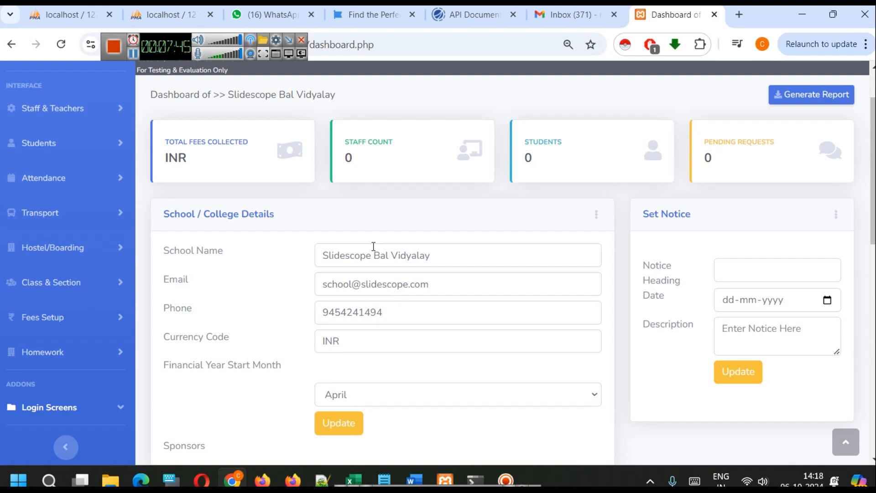
Examine the notice form's fields and heading suggestion, and check the dashboard's notification alerts
left_click(774, 265)
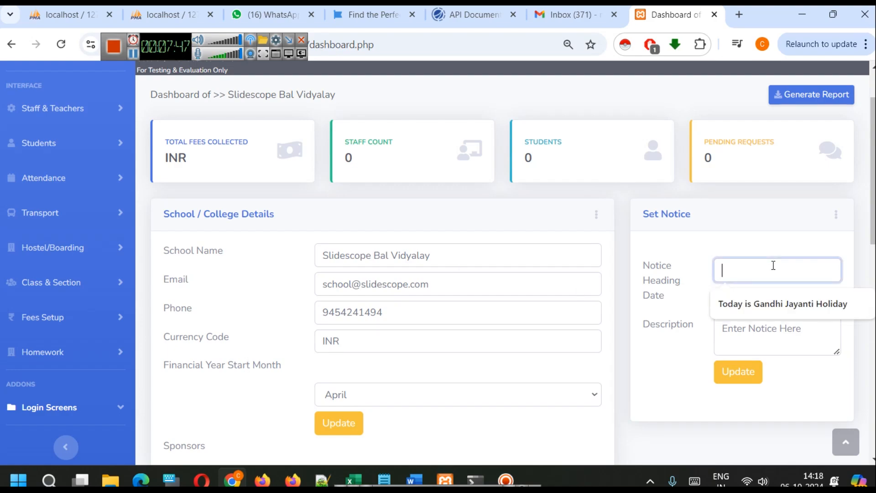
left_click(663, 311)
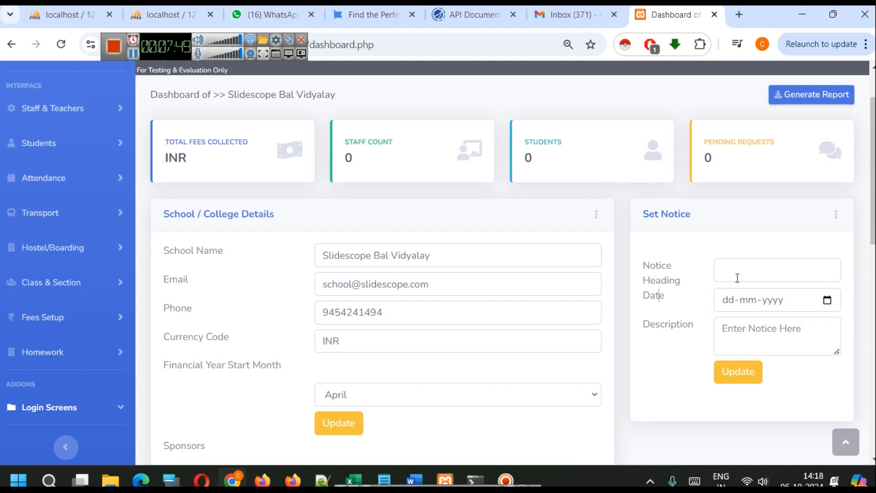
left_click(756, 272)
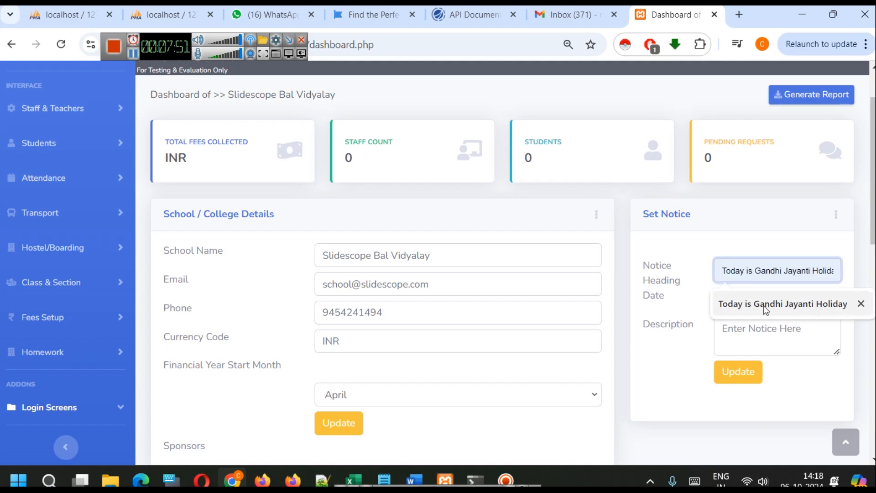
left_click(678, 264)
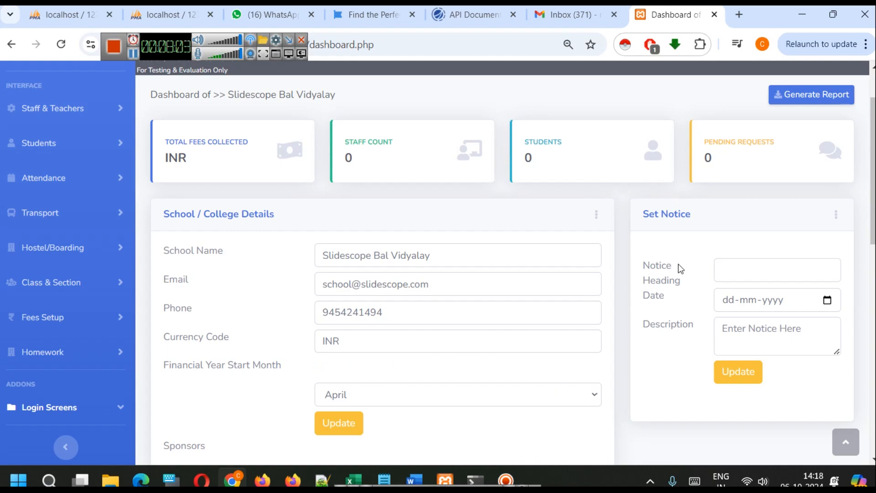
scroll(677, 264, "up", 2)
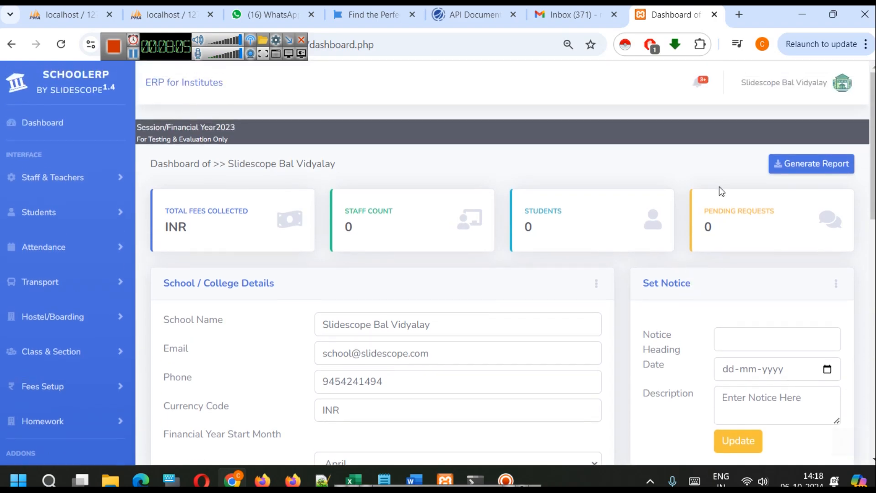
left_click(702, 82)
left_click(703, 83)
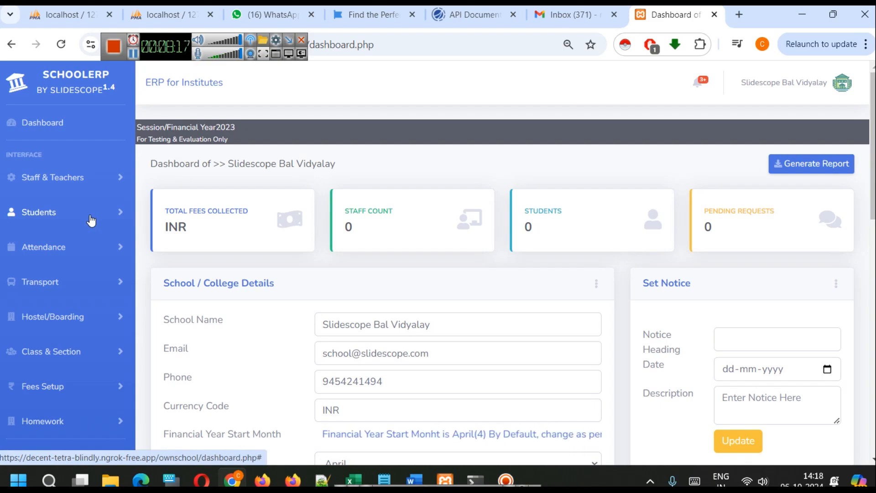
Open the form for adding classes and add the class Nursery with the details "Pehli Class"
left_click(93, 352)
left_click(73, 406)
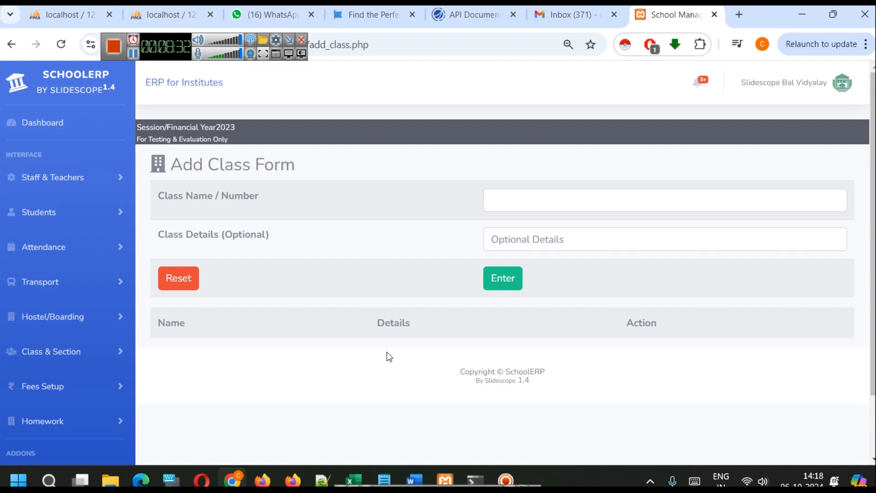
left_click(600, 198)
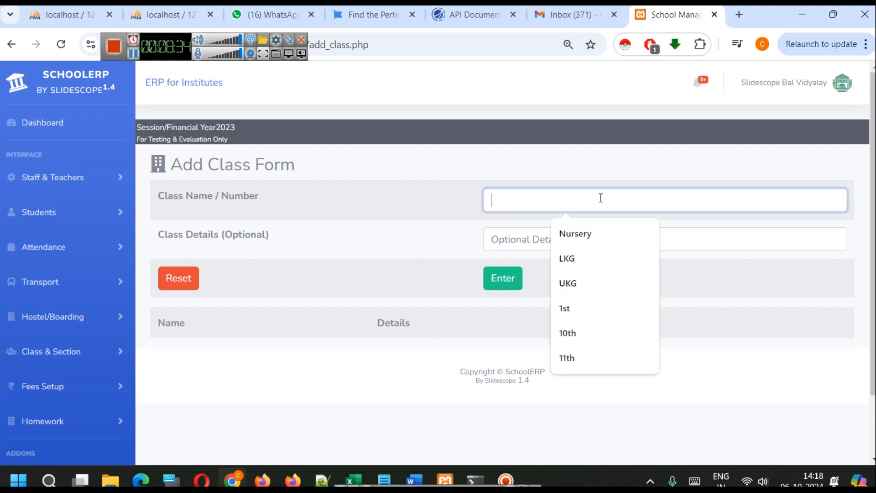
left_click(599, 237)
left_click(587, 241)
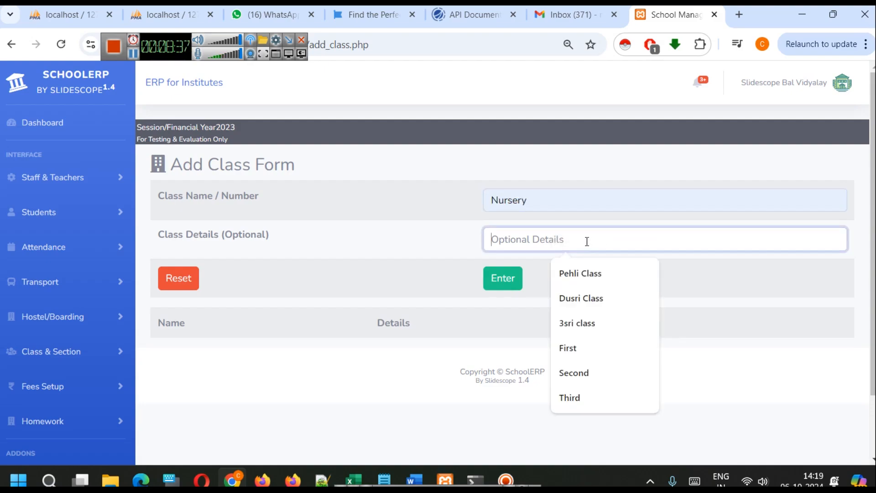
left_click(621, 271)
left_click(501, 278)
left_click(546, 136)
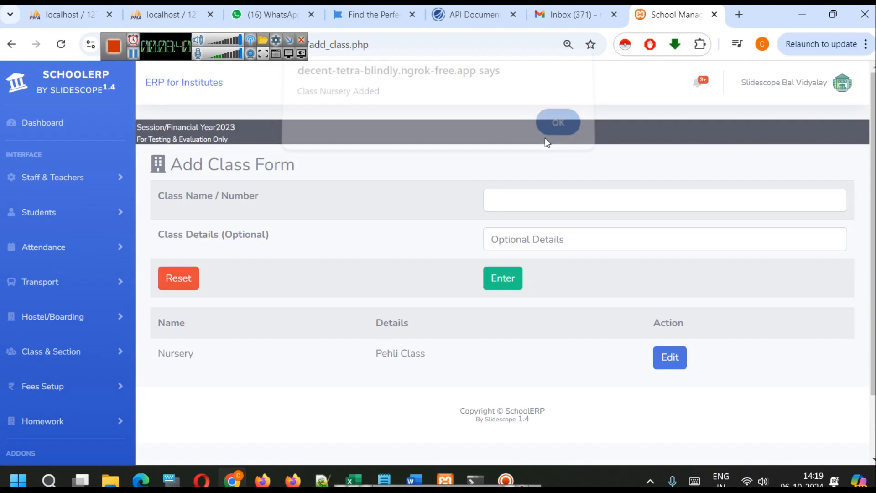
Add the class LKG with the details "Dusri Class"
left_click(529, 195)
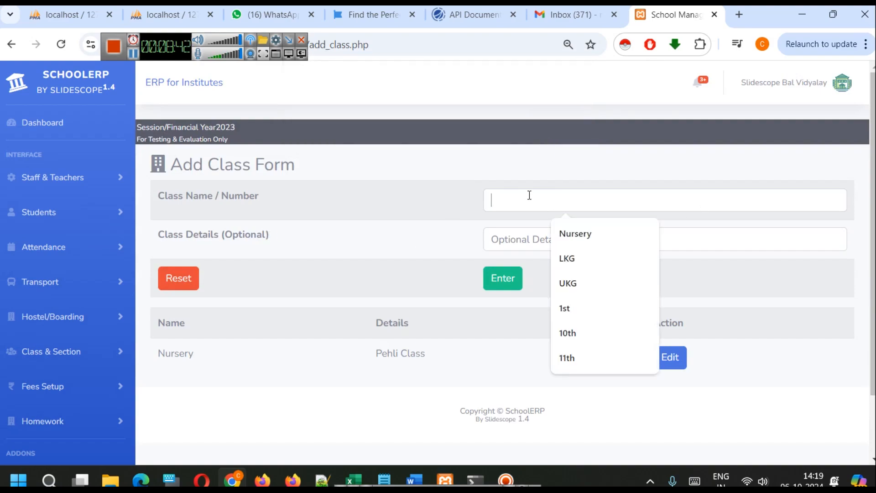
left_click(574, 260)
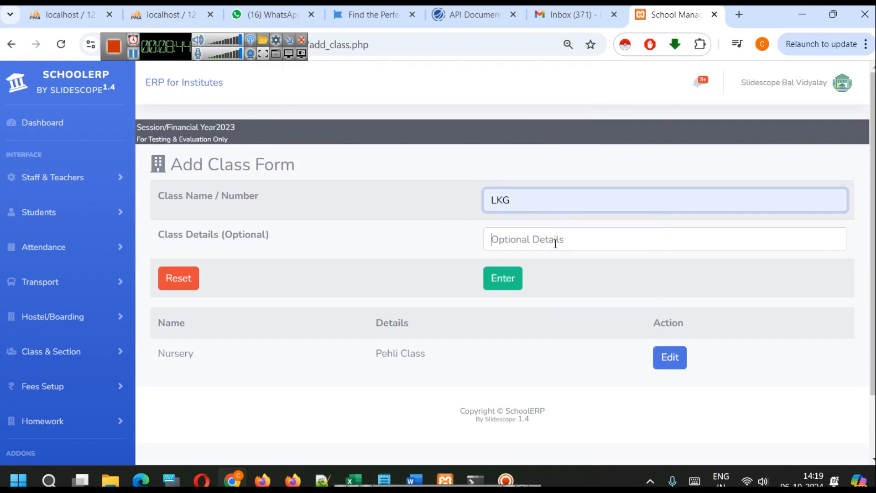
left_click(557, 240)
left_click(586, 299)
left_click(508, 282)
left_click(560, 132)
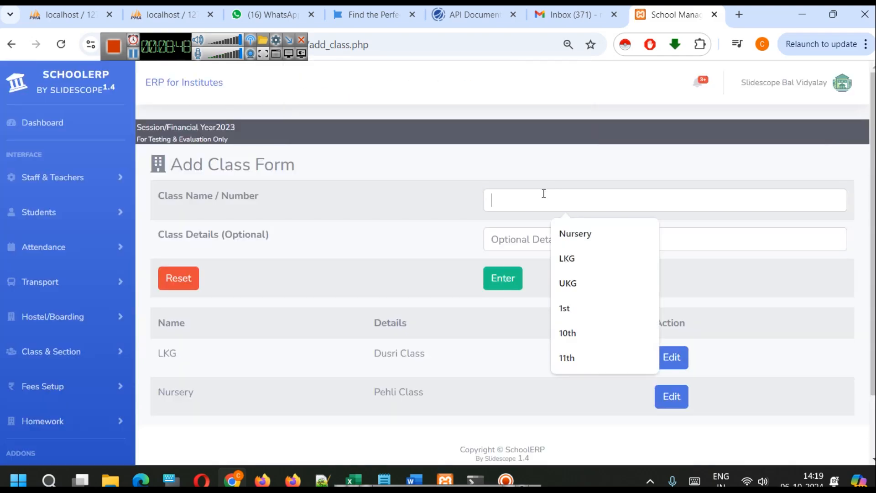
Add the class UKG with the details "3sri class"
left_click(543, 192)
left_click(577, 279)
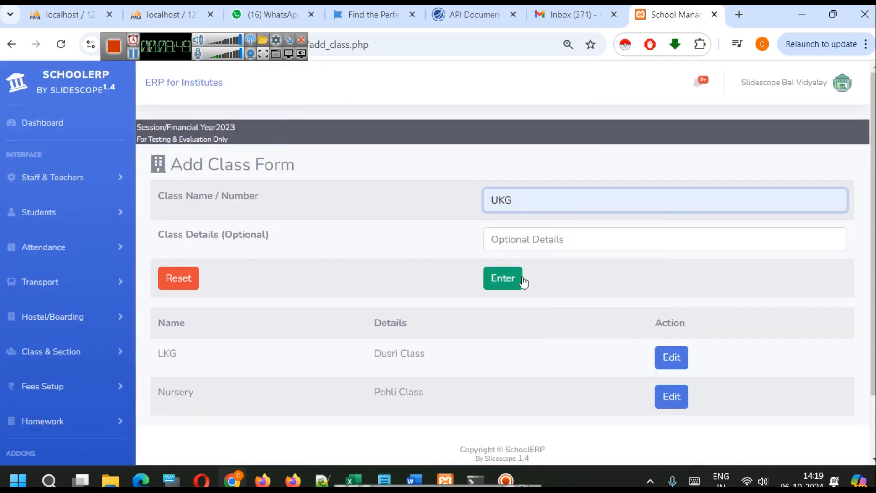
left_click(521, 237)
left_click(581, 327)
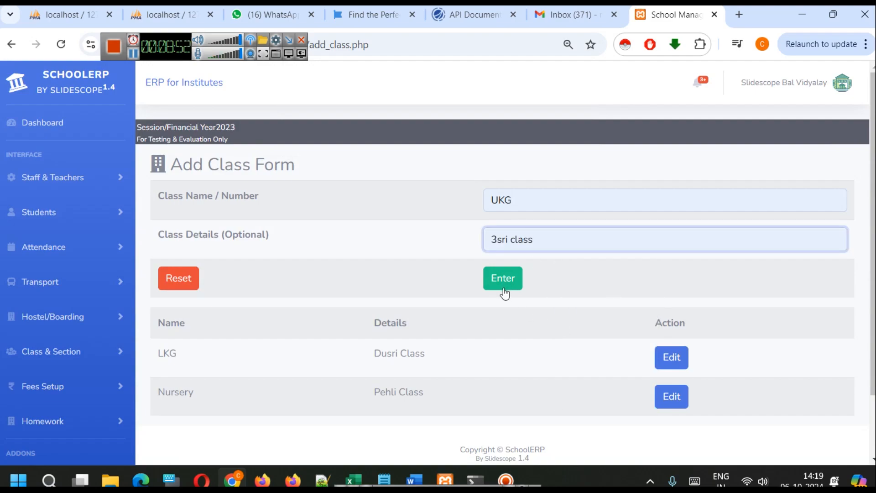
left_click(503, 280)
left_click(559, 130)
Add the class 1st with the details "First" and review the class list
left_click(555, 201)
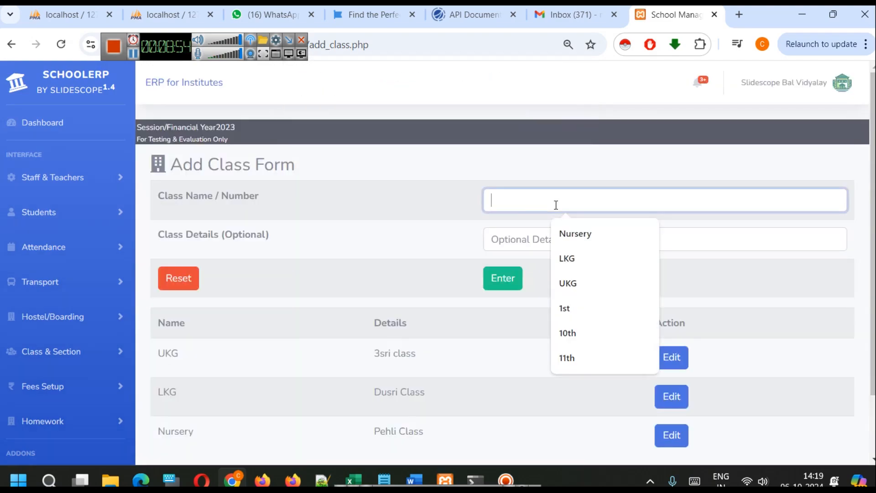
left_click(573, 303)
left_click(540, 241)
left_click(567, 353)
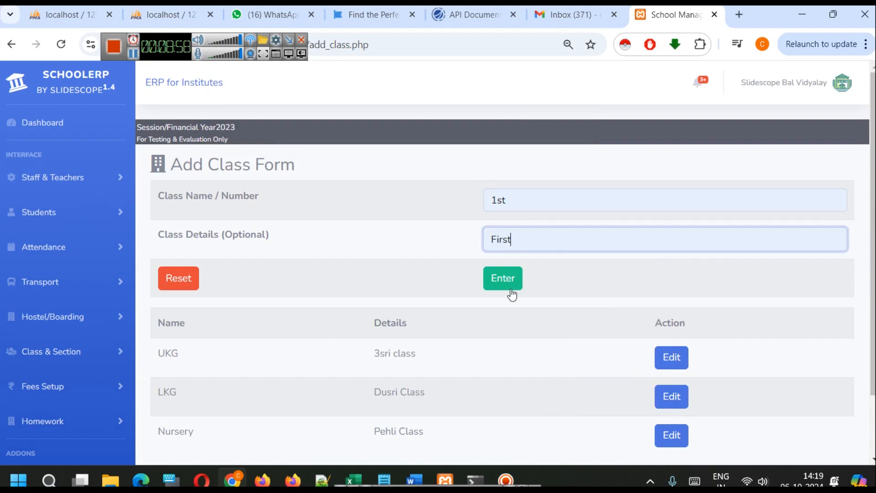
left_click(503, 279)
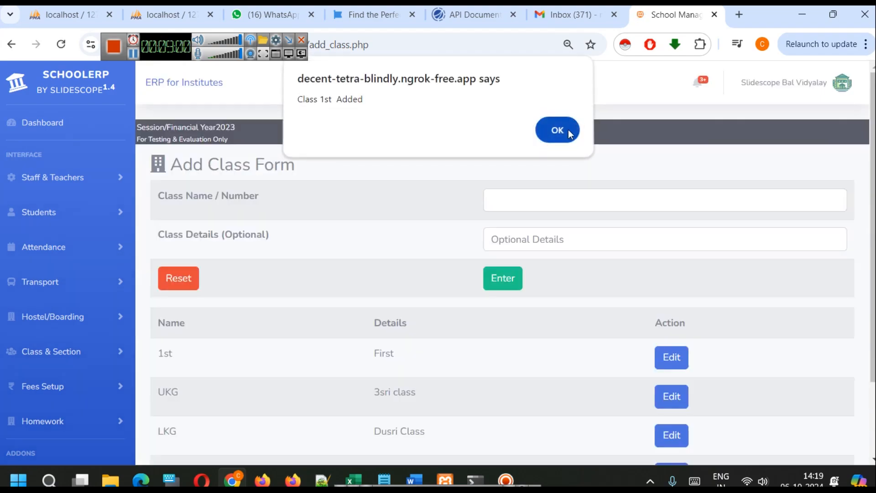
left_click(568, 130)
scroll(520, 295, "down", 1)
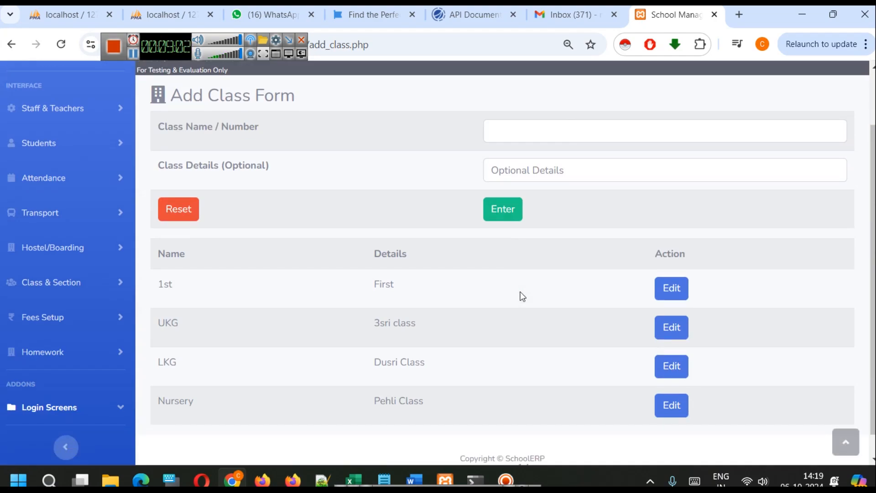
scroll(519, 293, "up", 1)
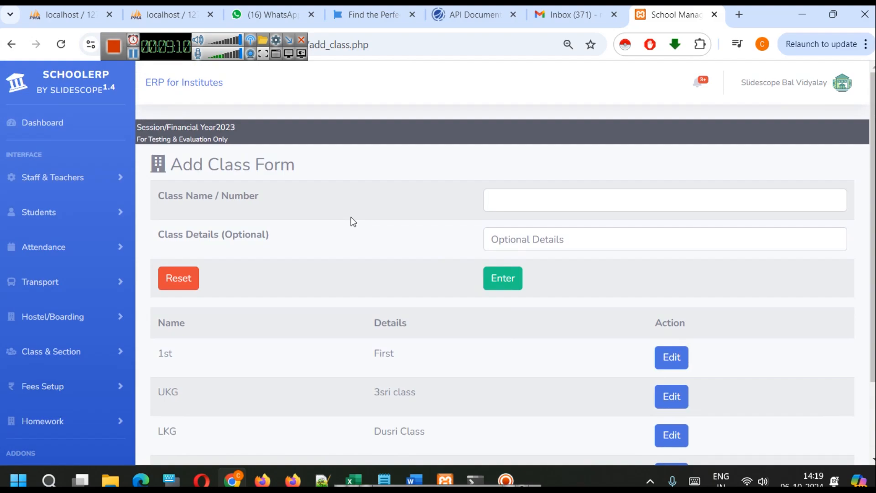
Open the form for adding staff, fill in the staff member's name and set the staff type to Teacher
left_click(74, 177)
left_click(64, 250)
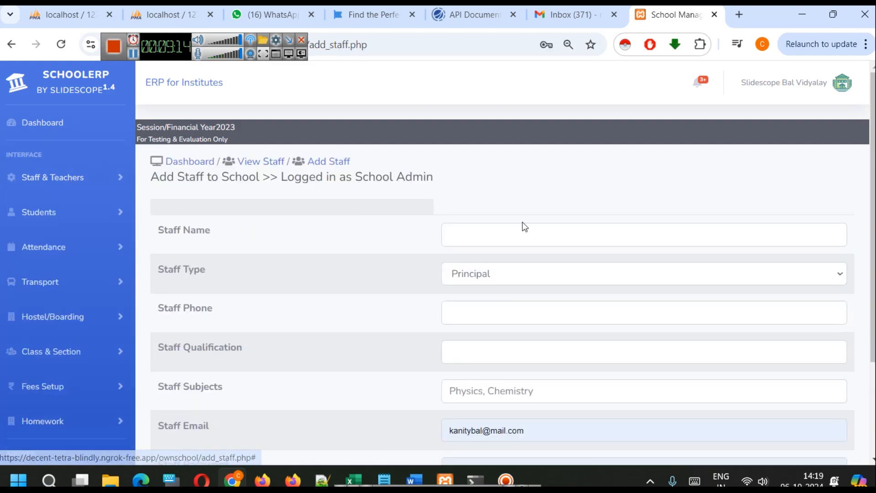
scroll(502, 219, "down", 3)
scroll(528, 209, "up", 3)
left_click(505, 225)
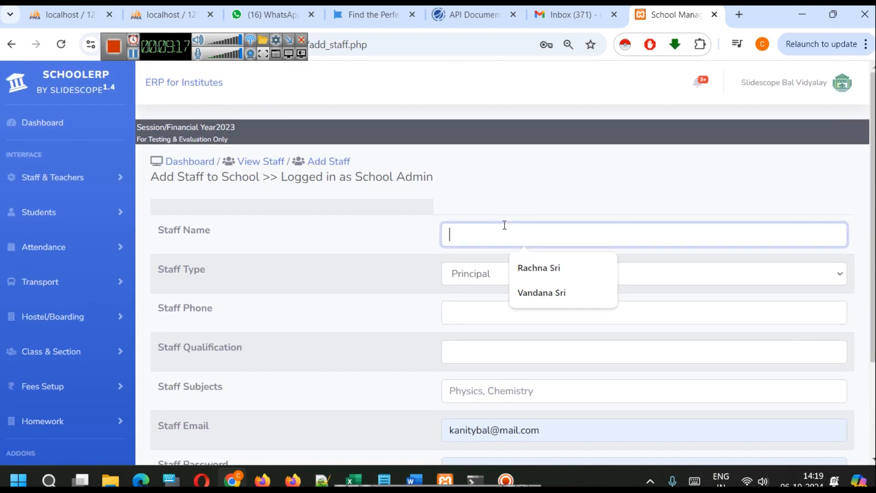
left_click(529, 261)
left_click(512, 273)
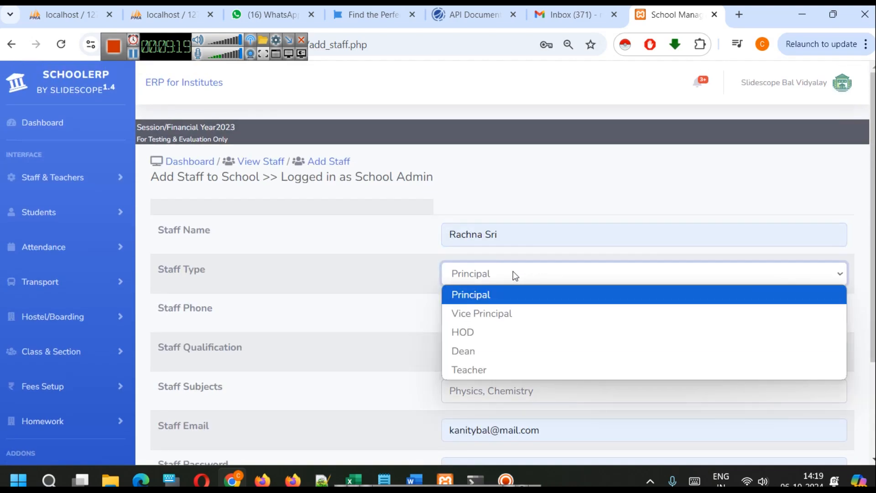
left_click(516, 367)
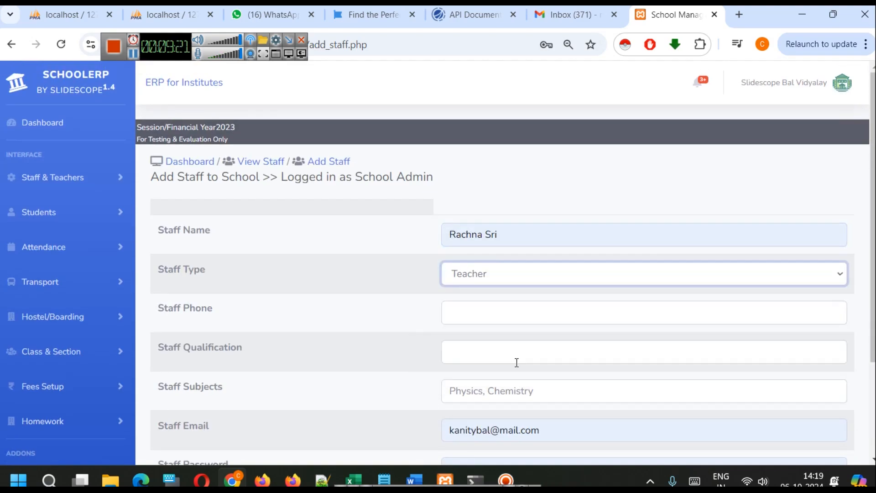
Fill in the teacher's phone number, the qualification MA and the subject Arts
left_click(478, 305)
left_click(561, 347)
left_click(510, 352)
scroll(510, 351, "down", 2)
left_click(518, 282)
left_click(517, 315)
left_click(517, 314)
left_click(524, 354)
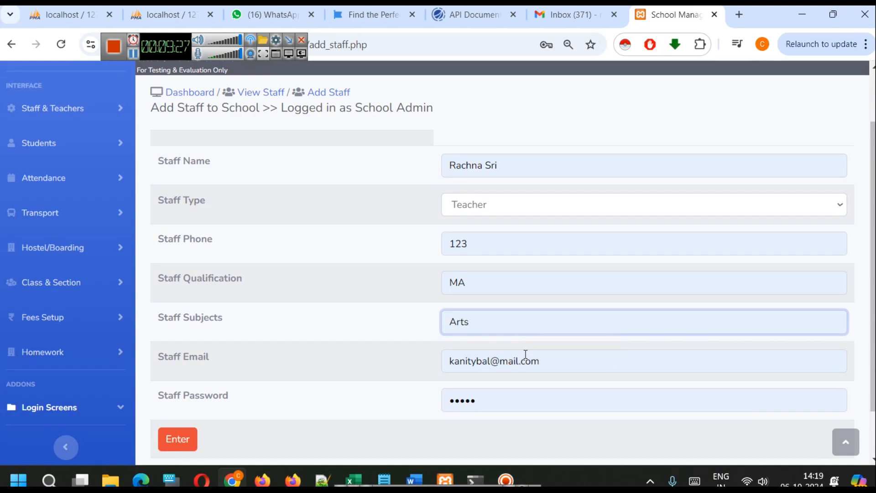
Replace the prefilled staff email with the teacher's own email address
triple_click(535, 360)
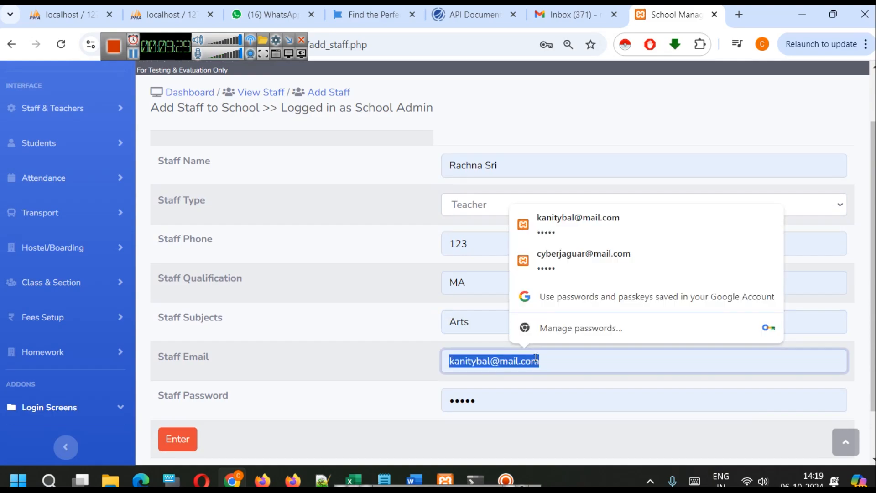
type("rachna@test")
left_click(545, 397)
left_click(478, 361)
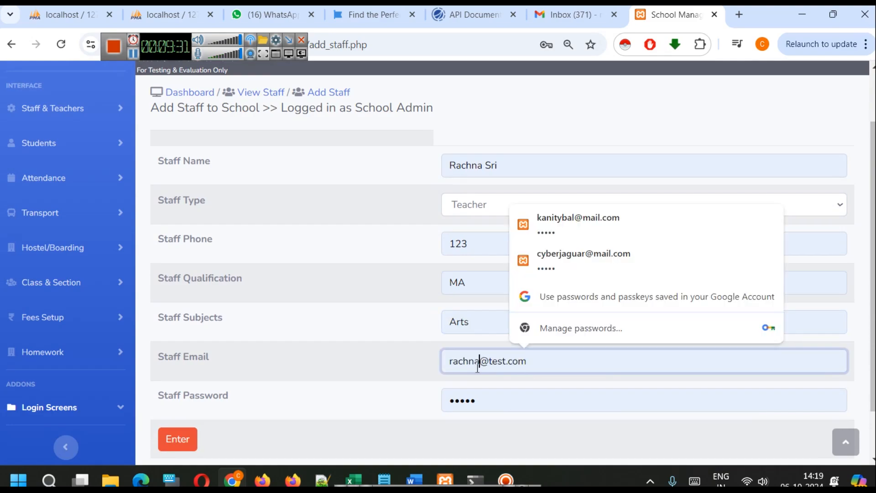
type("`1")
key("BackSpace")
key("BackSpace")
type("123")
key("shift+Right")
key("shift+Right")
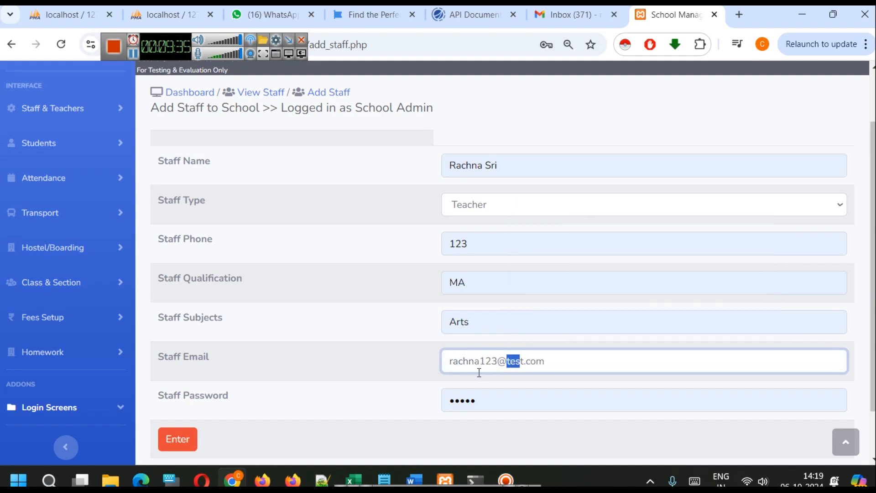
left_click(409, 368)
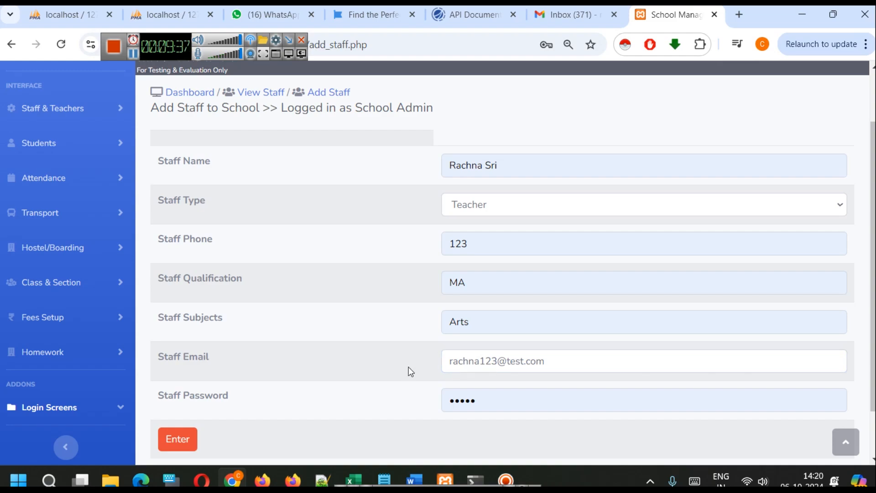
Enter a new staff password and submit the new teacher's record
double_click(455, 401)
type("•••••••")
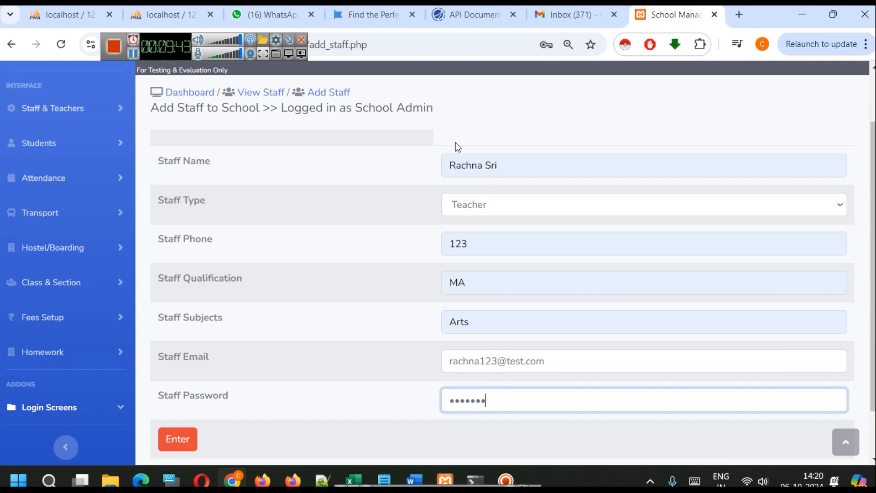
left_click(172, 437)
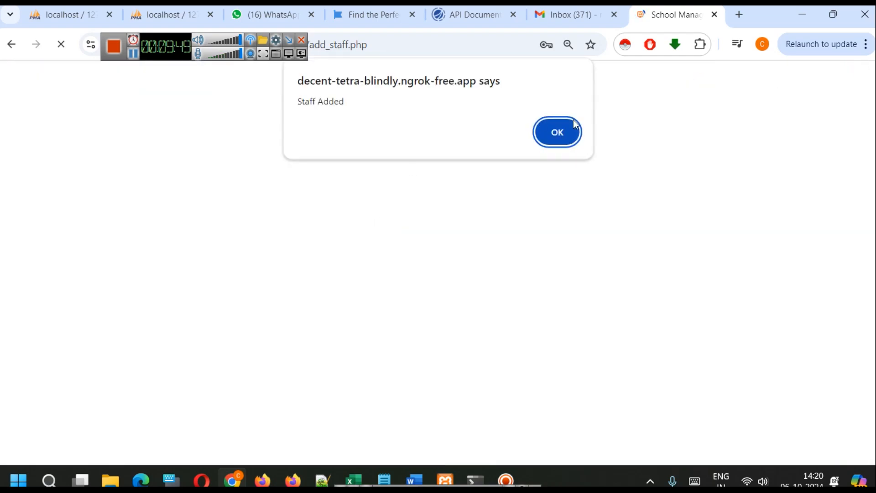
left_click(554, 131)
Check the staff list, and examine the staff type options in the form for adding staff
left_click(265, 161)
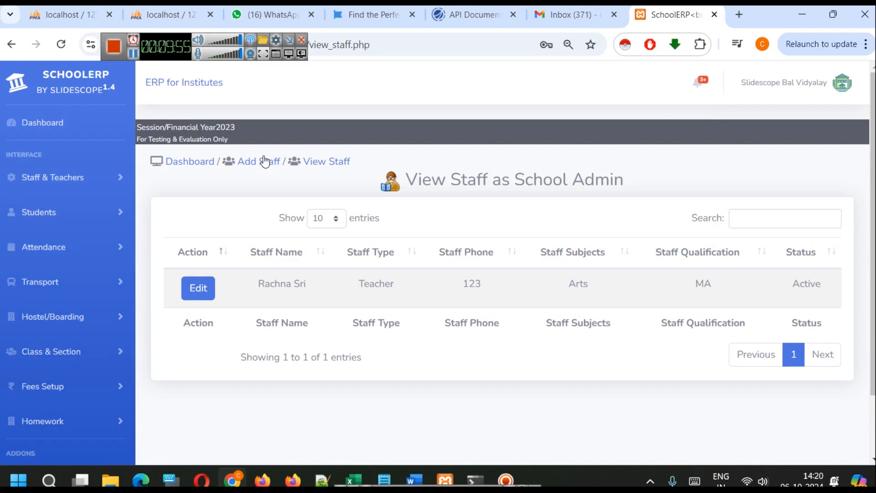
left_click(259, 164)
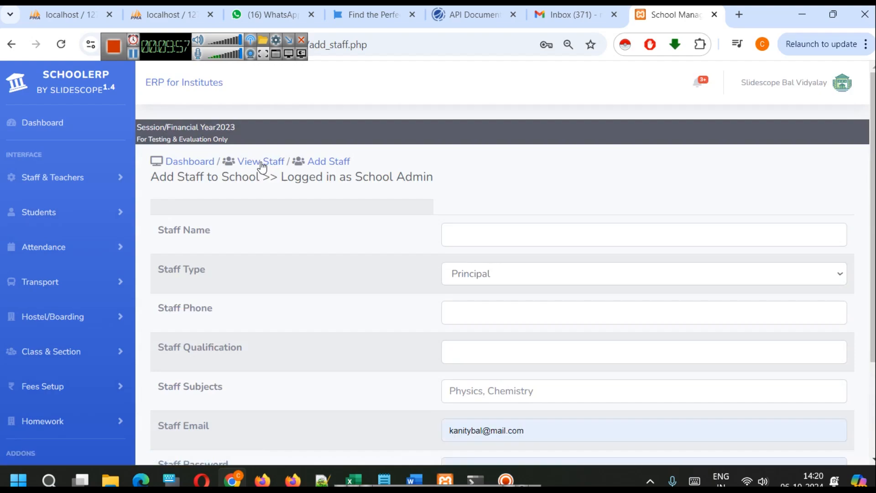
scroll(263, 168, "down", 2)
left_click(493, 209)
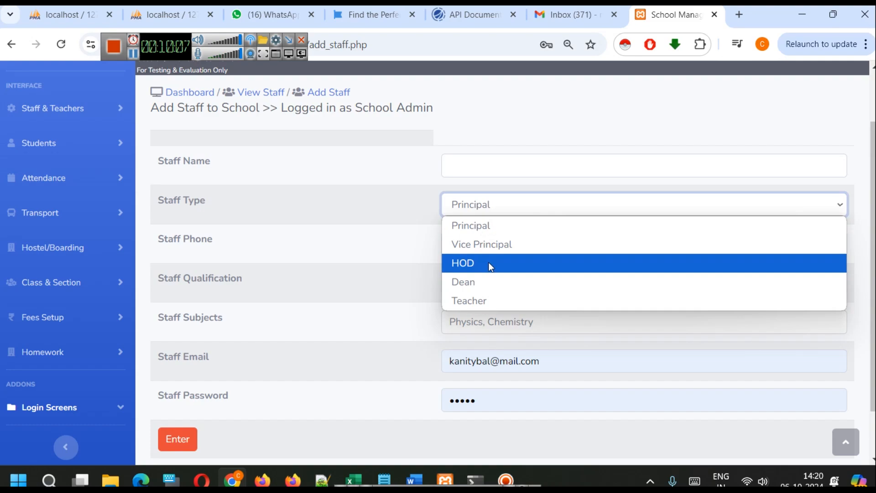
left_click(390, 194)
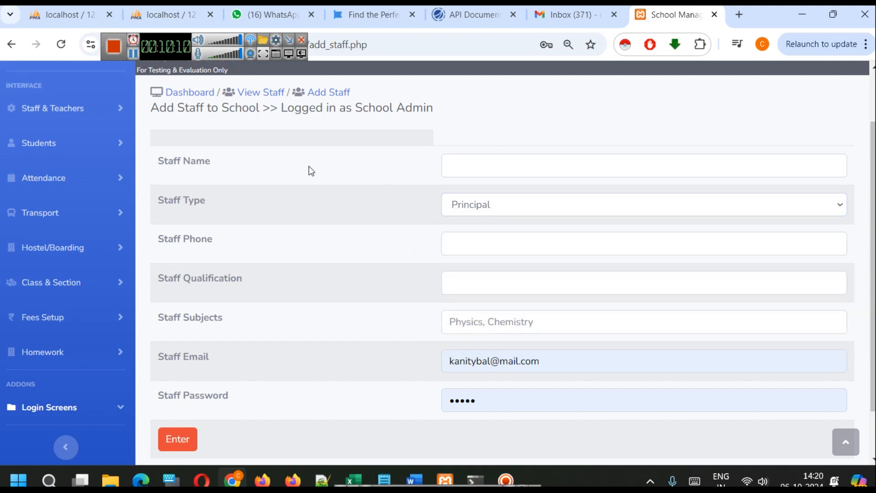
scroll(392, 195, "up", 2)
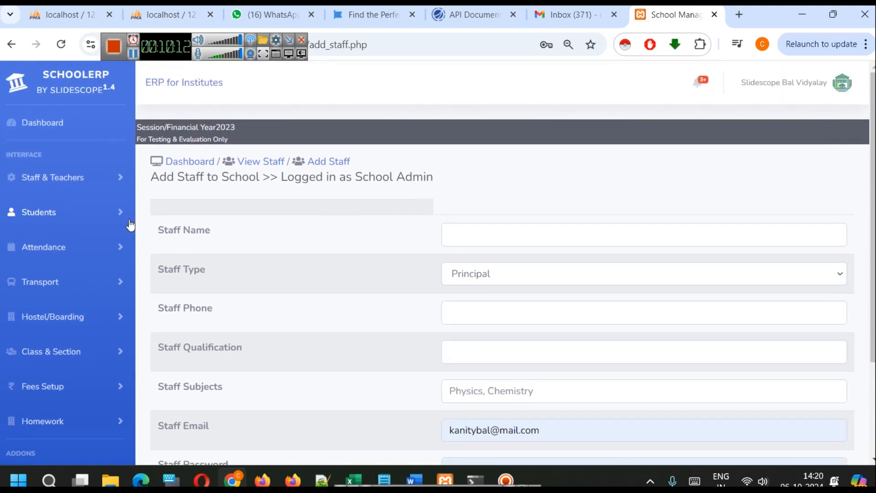
left_click(93, 180)
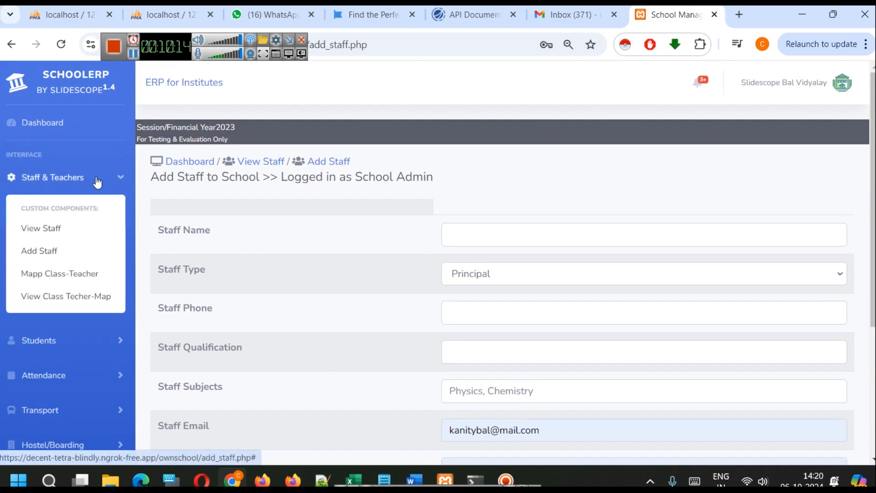
Examine the new teacher's edit form from the staff list, including the password reset and status fields, and return to the list
left_click(266, 166)
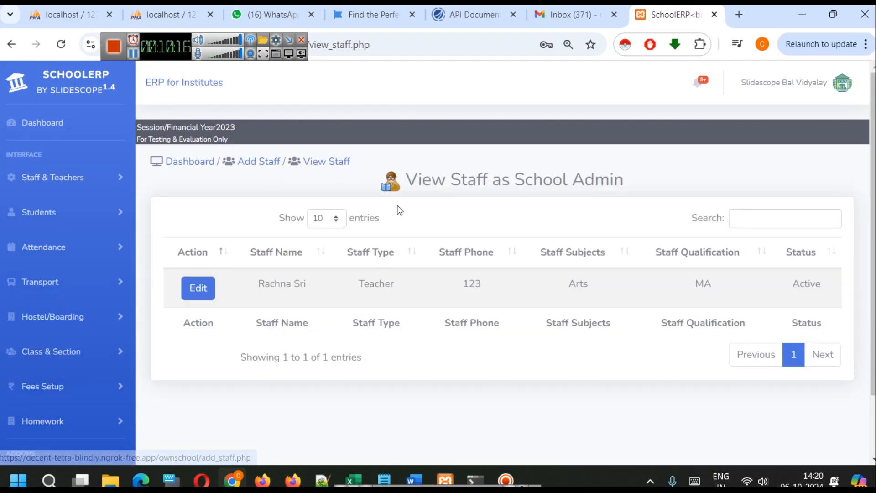
left_click(206, 287)
scroll(324, 279, "down", 5)
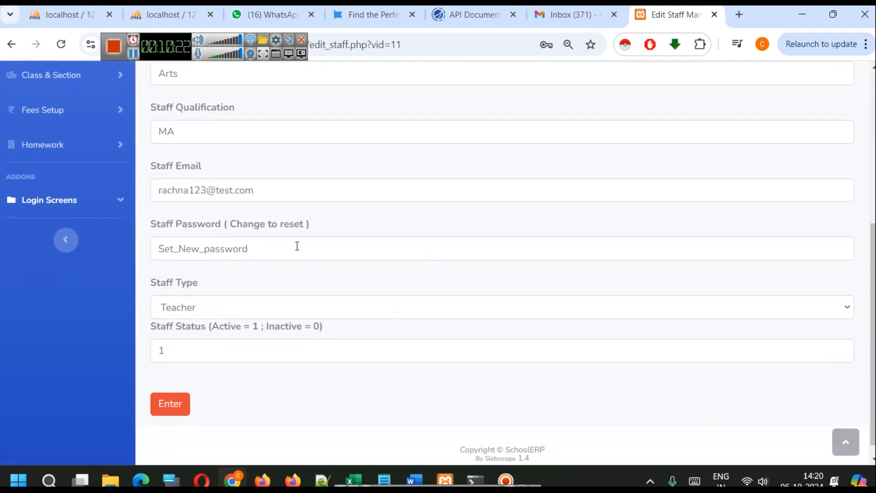
scroll(328, 300, "up", 6)
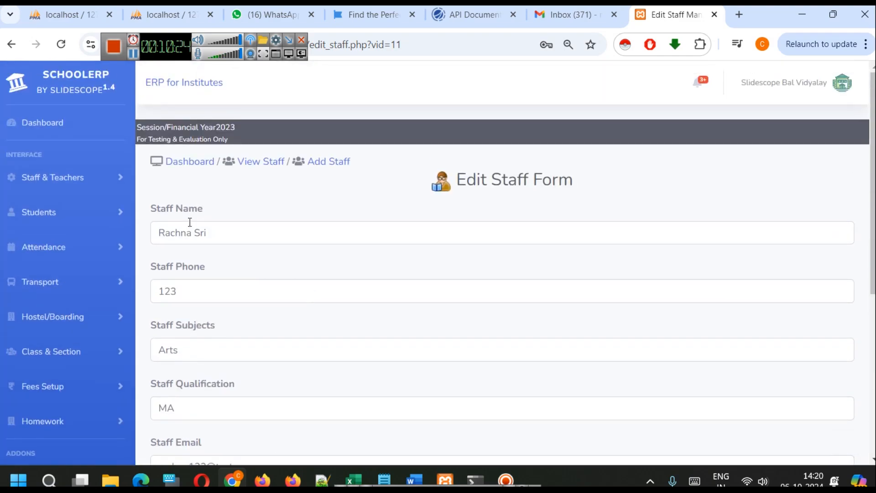
left_click(253, 164)
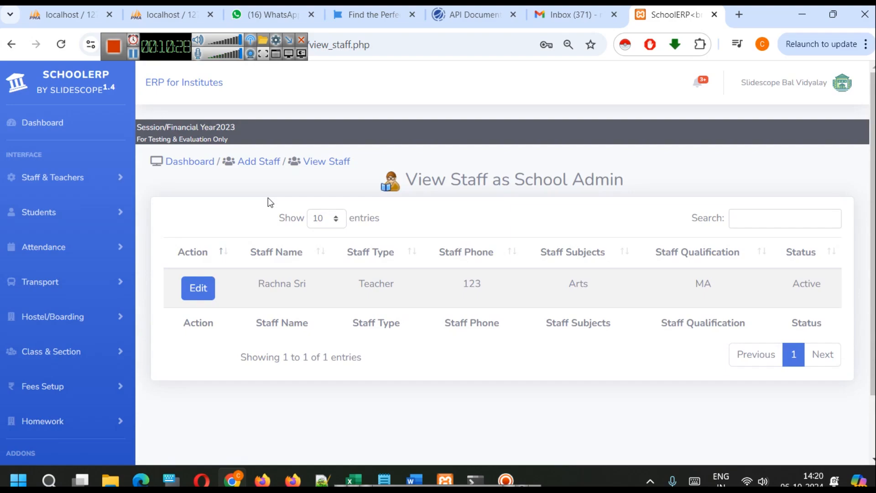
Map the new teacher to the class Nursery, section A
left_click(78, 187)
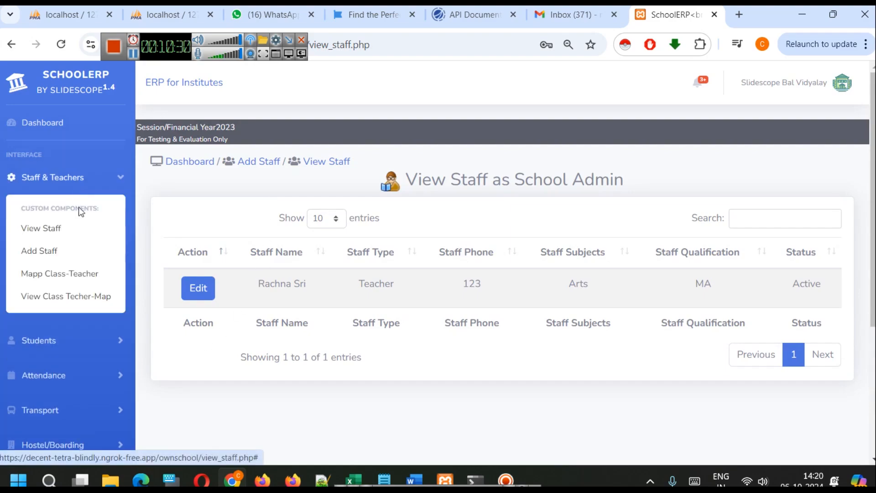
left_click(64, 275)
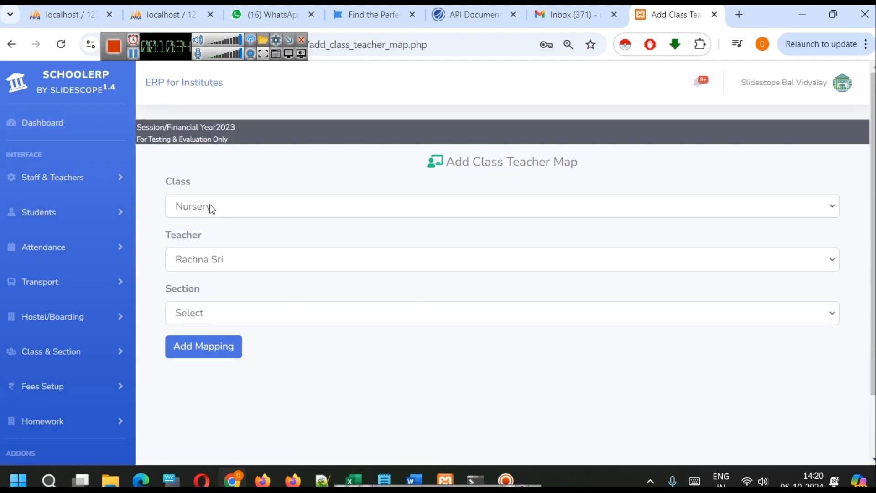
left_click(195, 311)
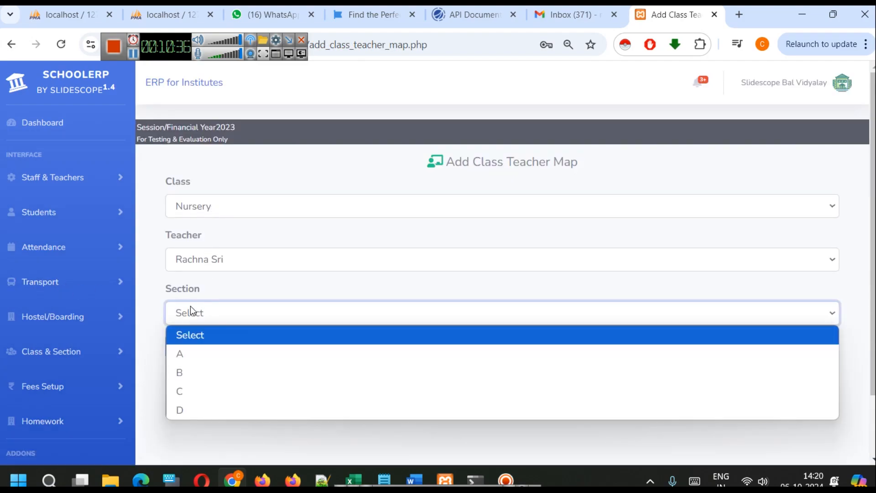
left_click(196, 352)
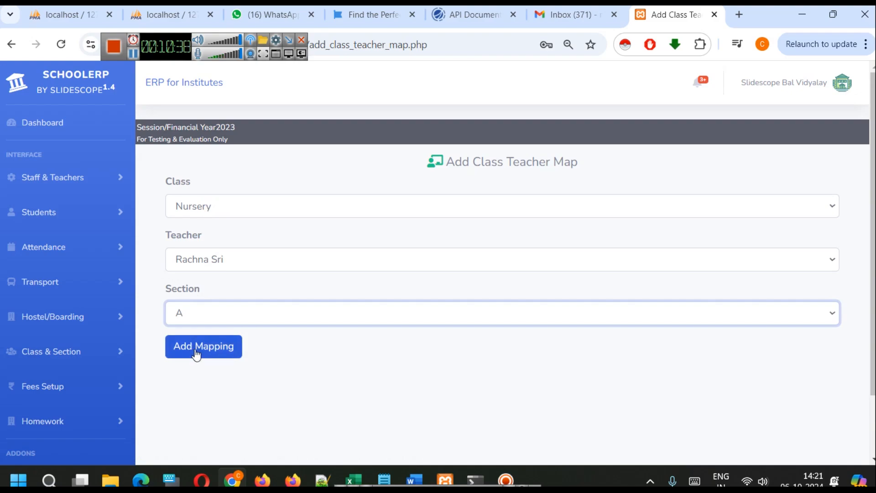
left_click(195, 348)
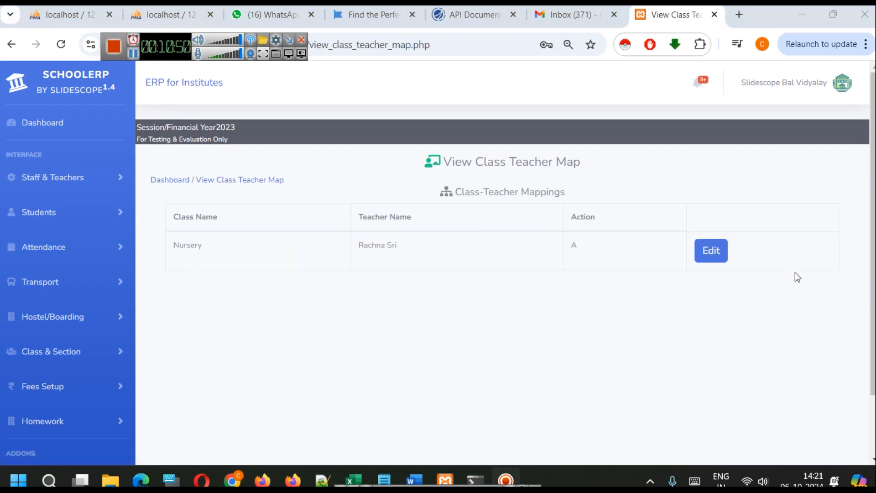
View the edit form of the Nursery class-teacher mapping, and go to the student list
left_click(718, 249)
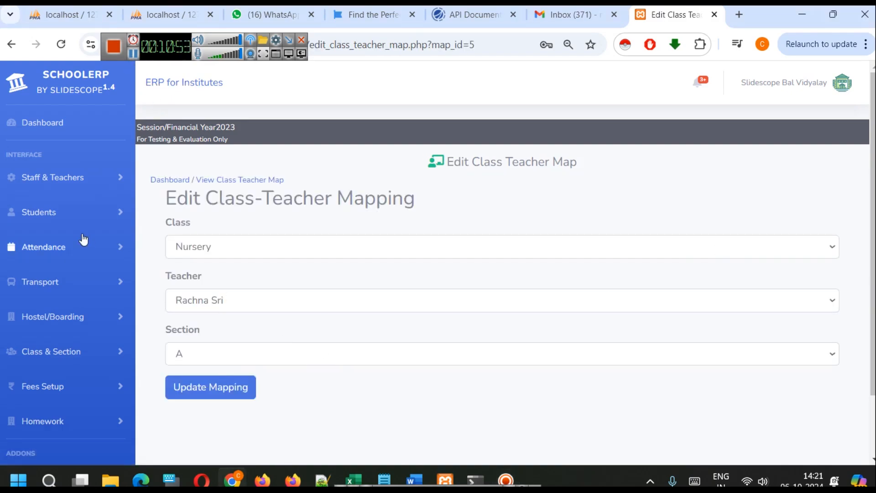
left_click(104, 212)
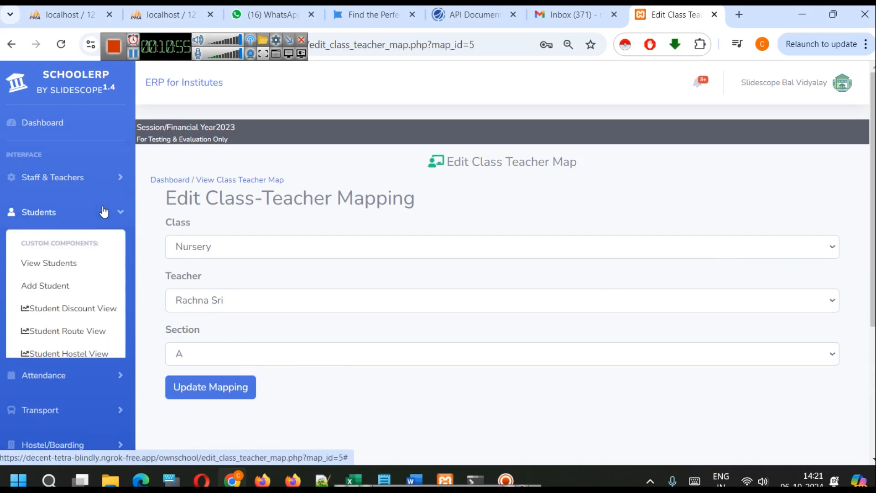
left_click(91, 264)
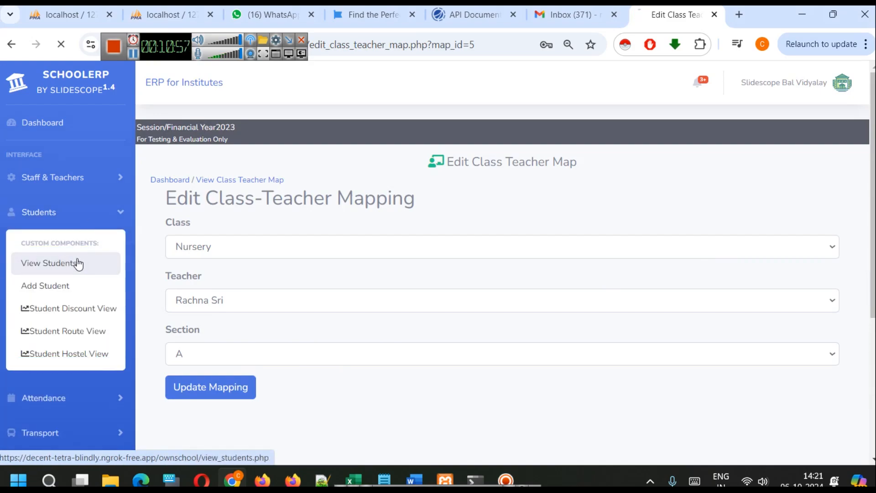
Open the form for adding a student, enter the student's full name and set the gender to Male
left_click(778, 169)
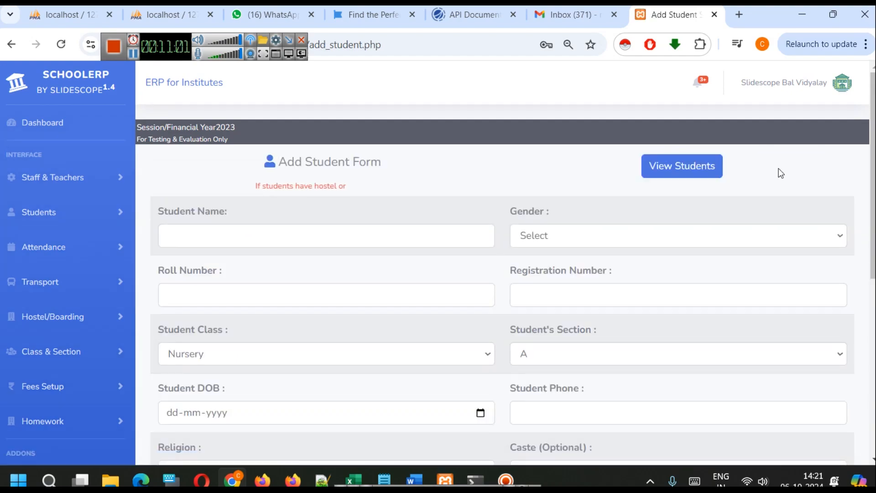
scroll(235, 210, "down", 2)
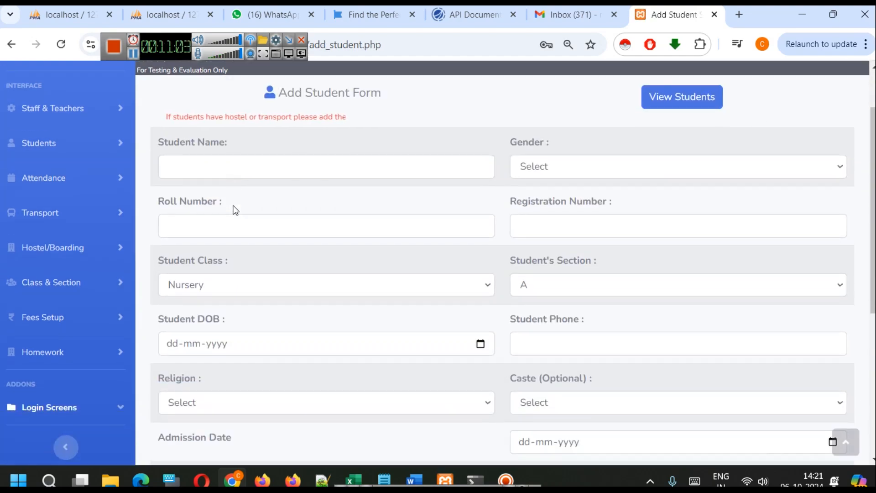
left_click(219, 170)
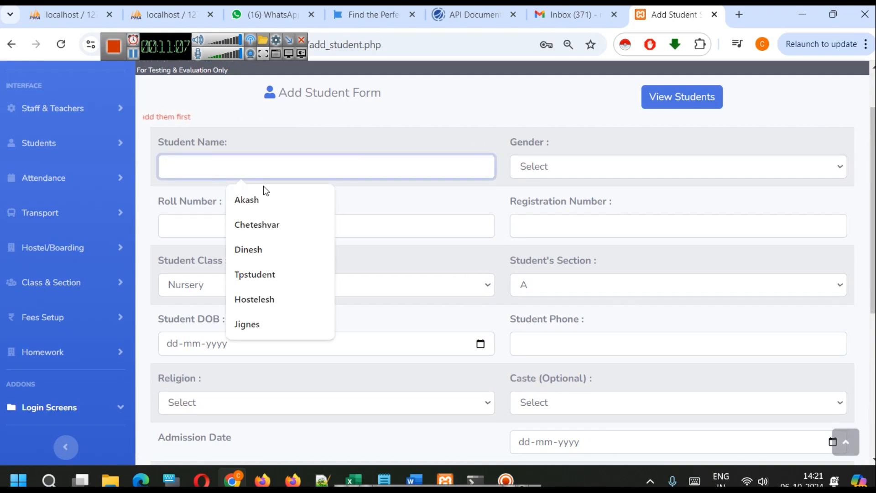
left_click(273, 199)
left_click(564, 168)
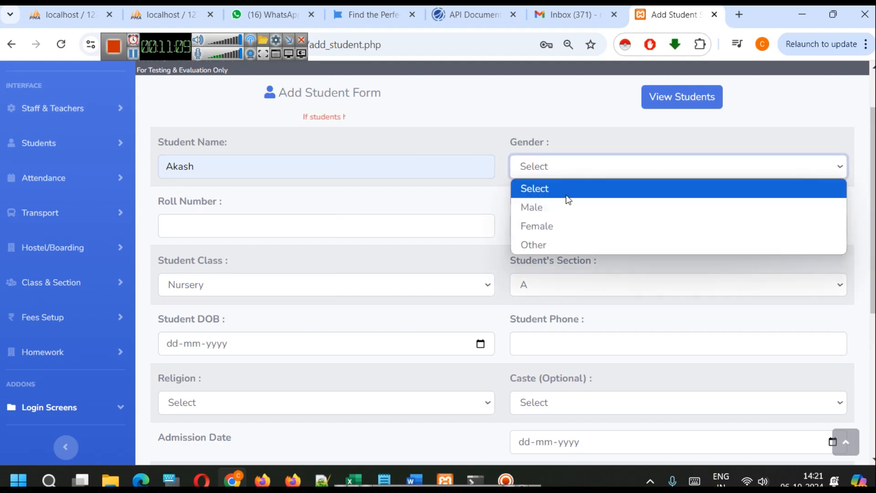
left_click(565, 206)
left_click(238, 170)
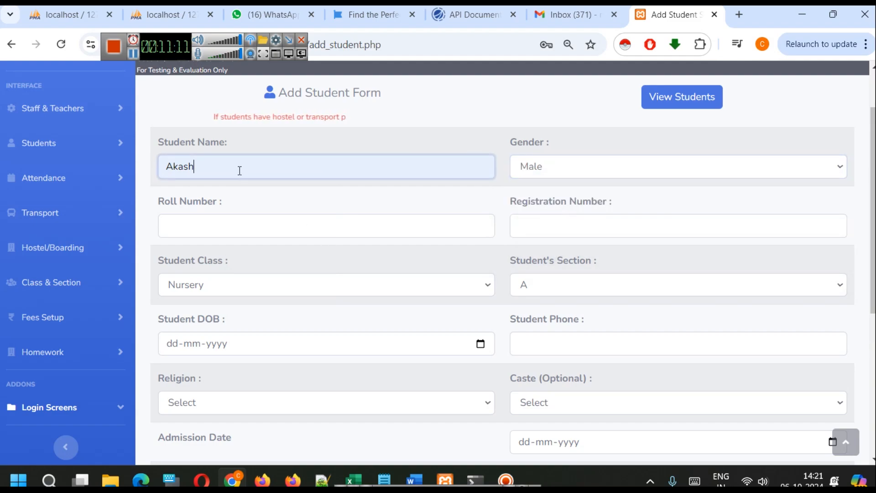
type("Class")
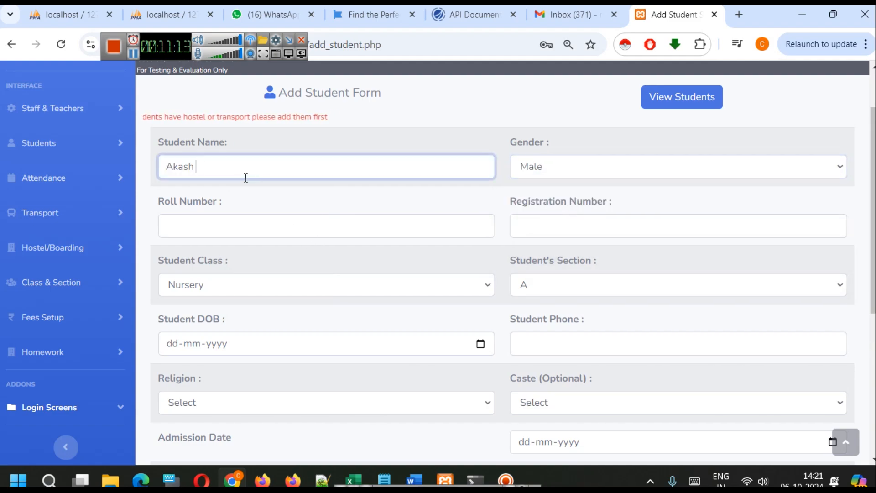
left_click(264, 185)
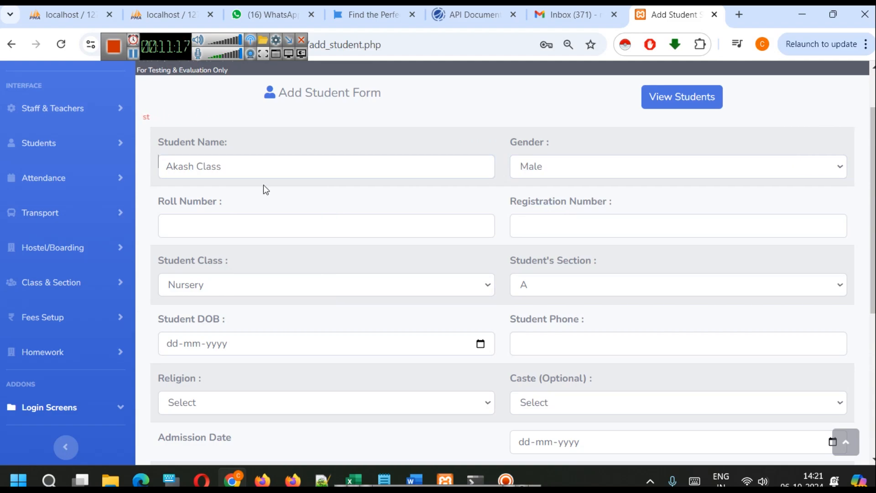
Set the roll number to 1, enter the registration number, and assign the student to class Nursery, section A
left_click(270, 218)
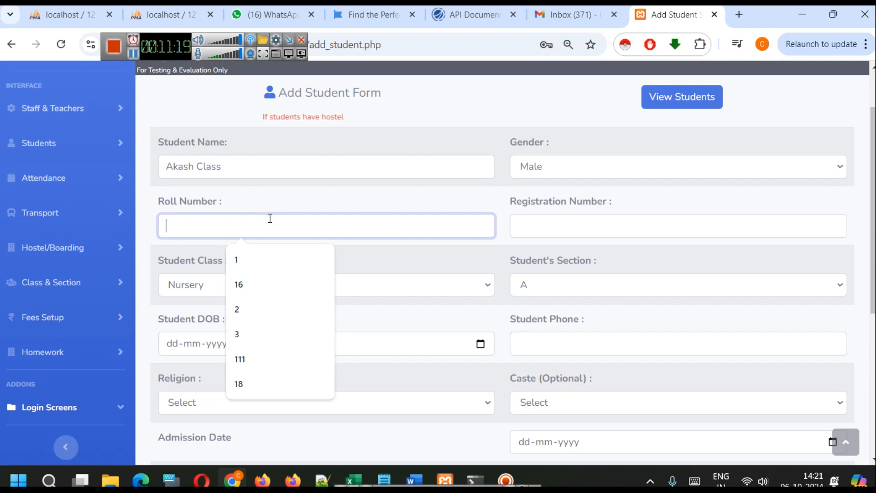
left_click(259, 261)
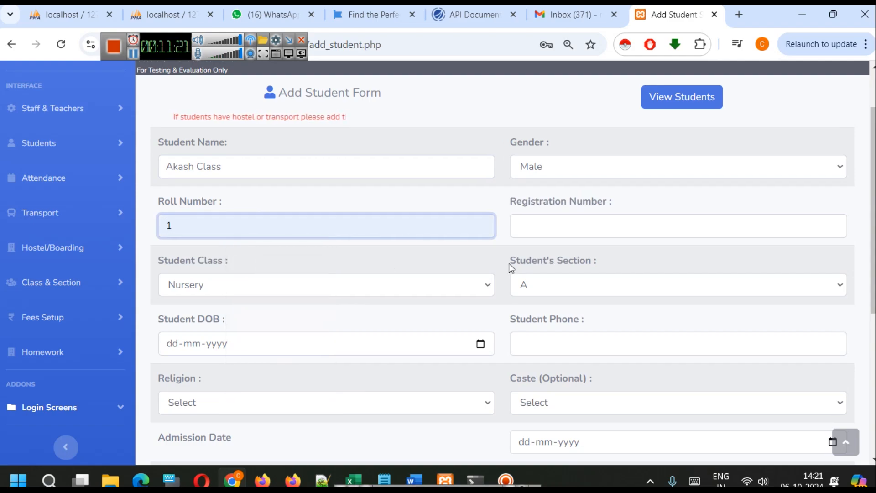
left_click(570, 225)
left_click(596, 259)
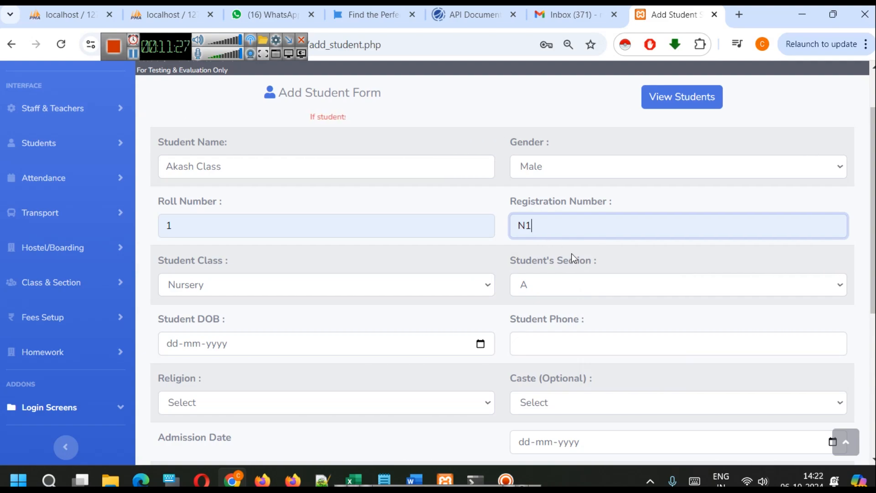
left_click(287, 282)
left_click(287, 283)
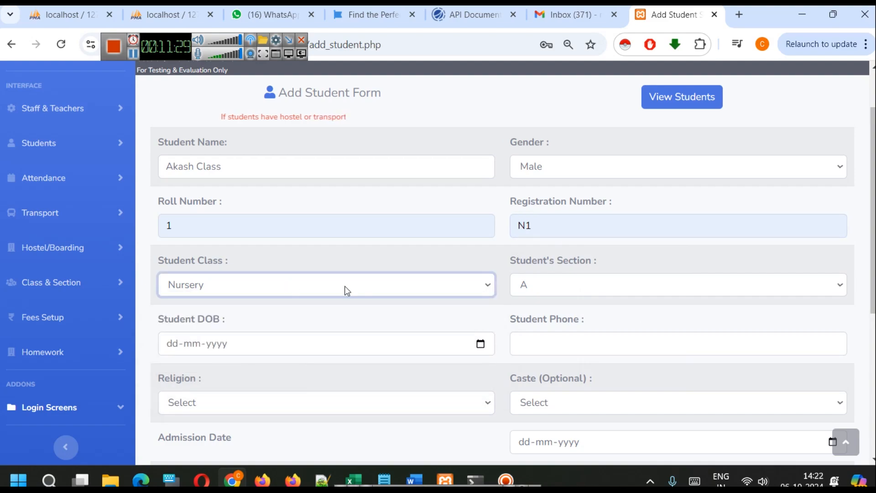
left_click(599, 294)
left_click(599, 294)
Enter the student's date of birth and phone number
scroll(362, 337, "down", 2)
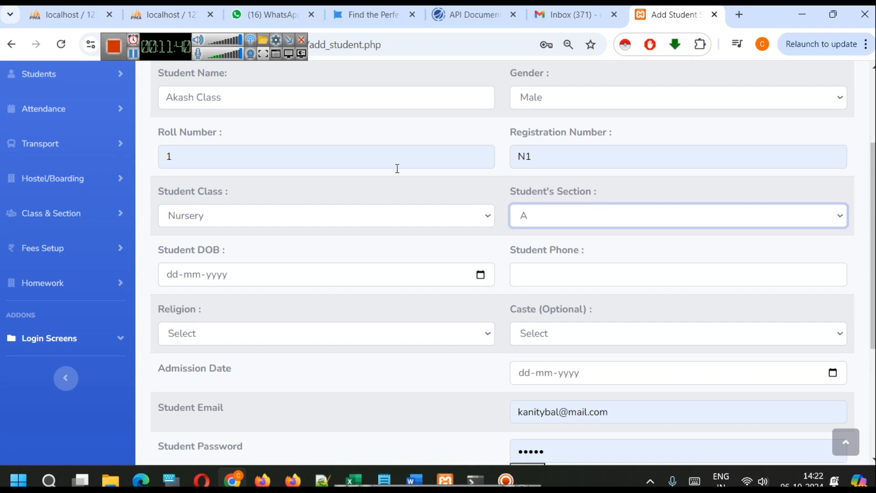
scroll(410, 248, "down", 1)
left_click(490, 210)
left_click(482, 209)
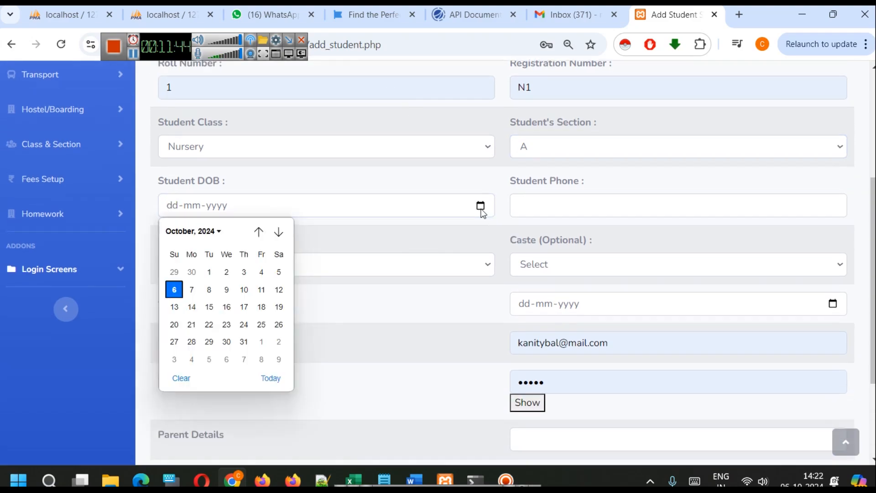
left_click(180, 291)
left_click(219, 214)
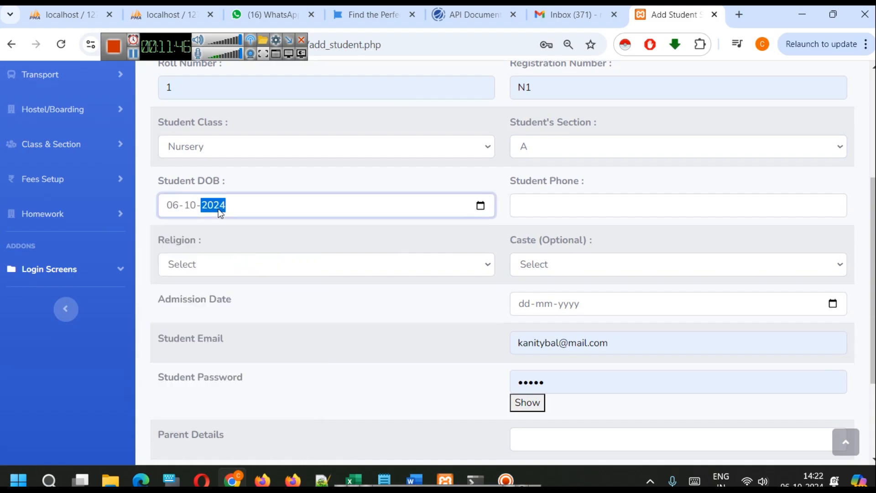
type("2019")
left_click(253, 221)
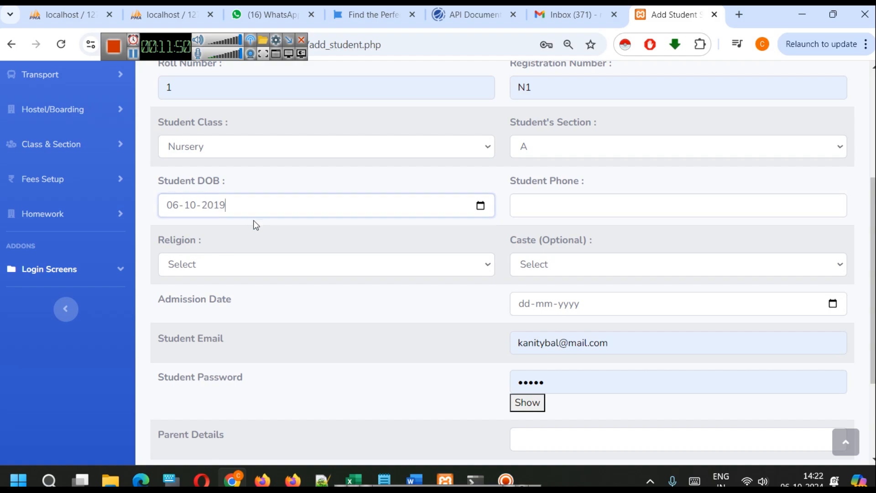
left_click(583, 201)
left_click(604, 239)
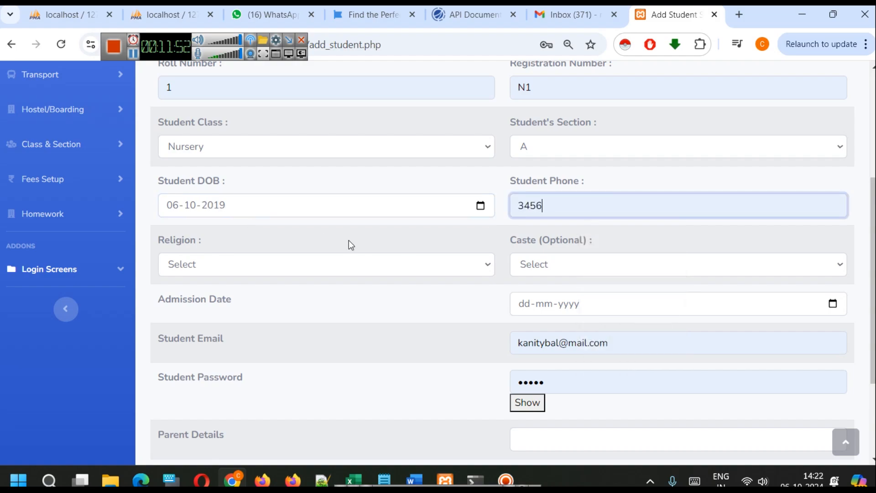
Set the student's religion to Hindu and the caste to General
left_click(283, 264)
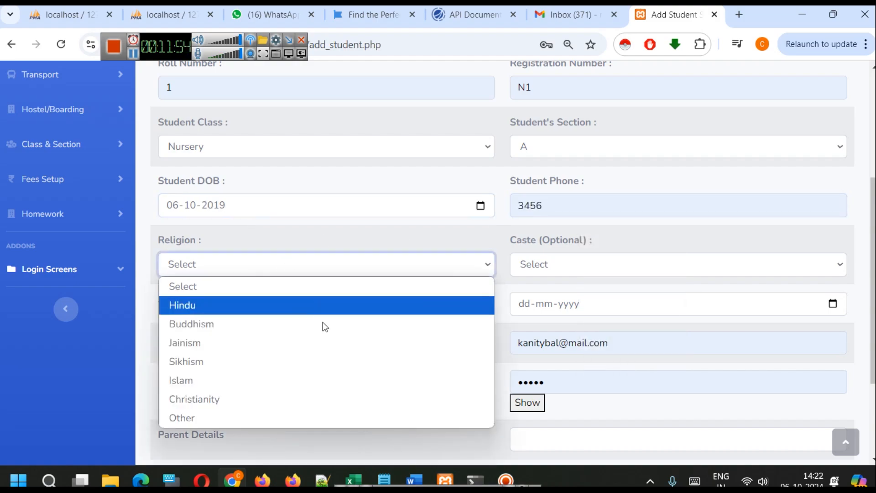
left_click(282, 305)
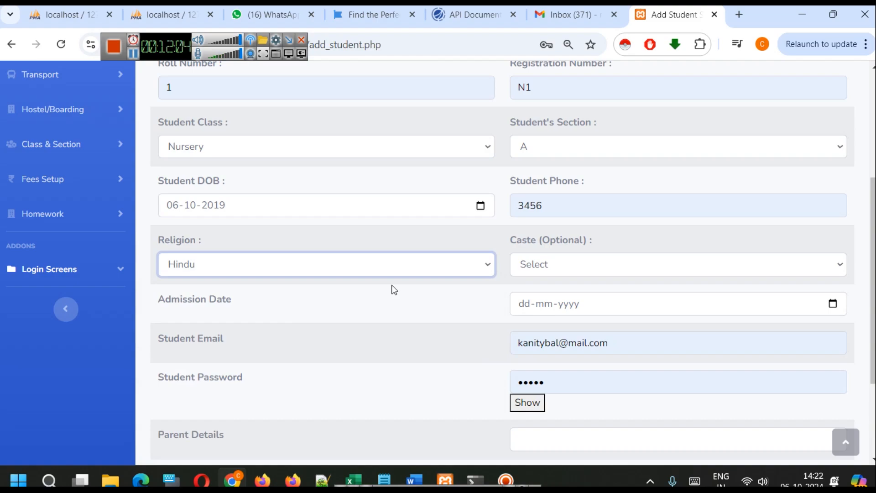
left_click(604, 264)
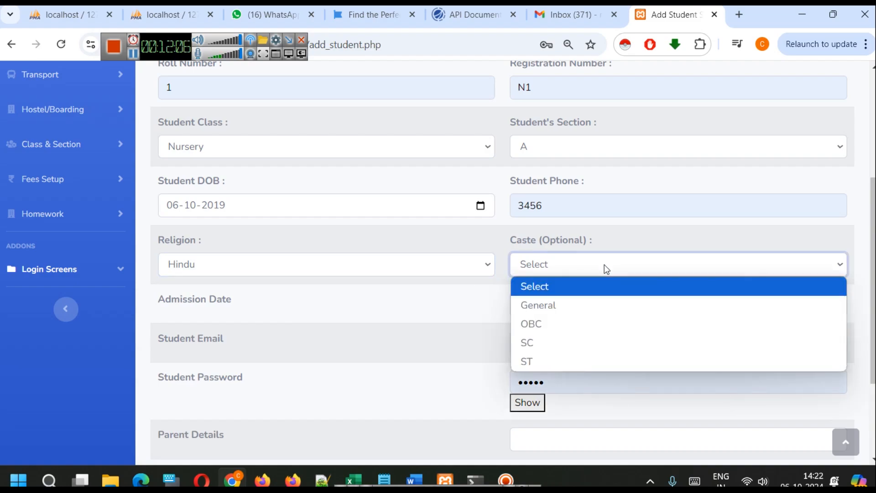
left_click(587, 306)
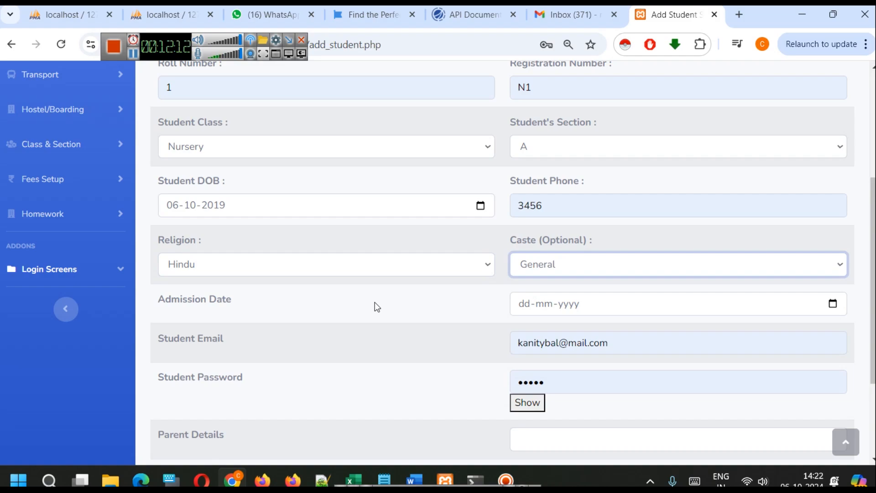
Set the student's admission date to 01-04-2023
scroll(374, 303, "up", 2)
scroll(374, 303, "down", 1)
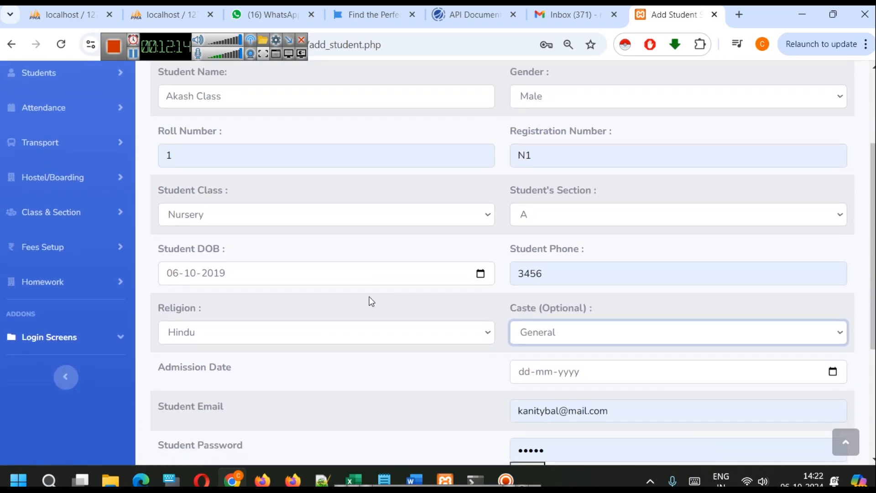
scroll(334, 282, "down", 1)
scroll(250, 295, "down", 1)
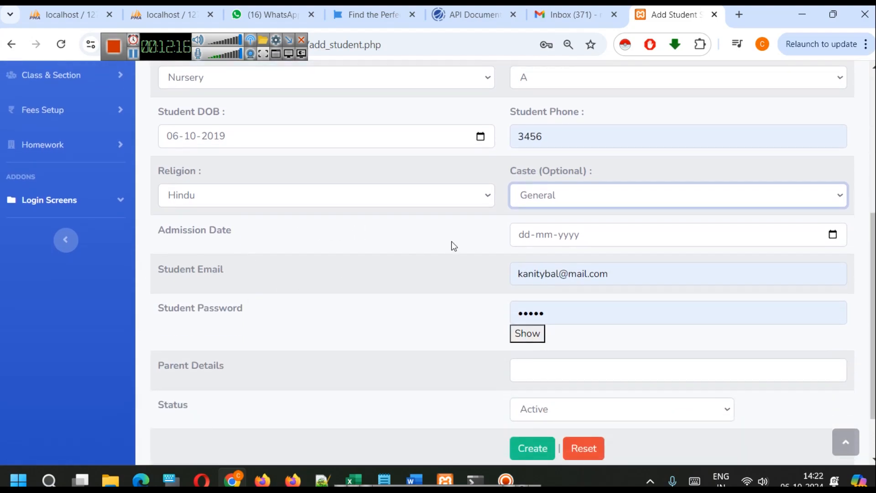
left_click(833, 235)
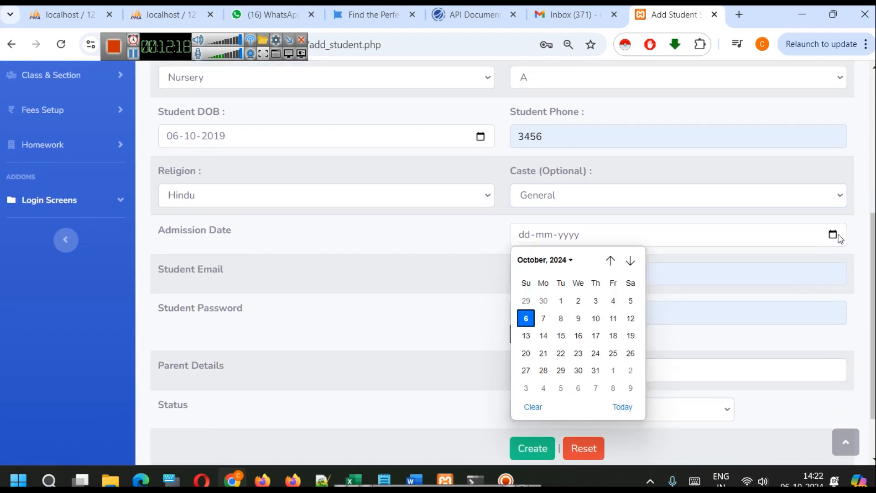
left_click(566, 260)
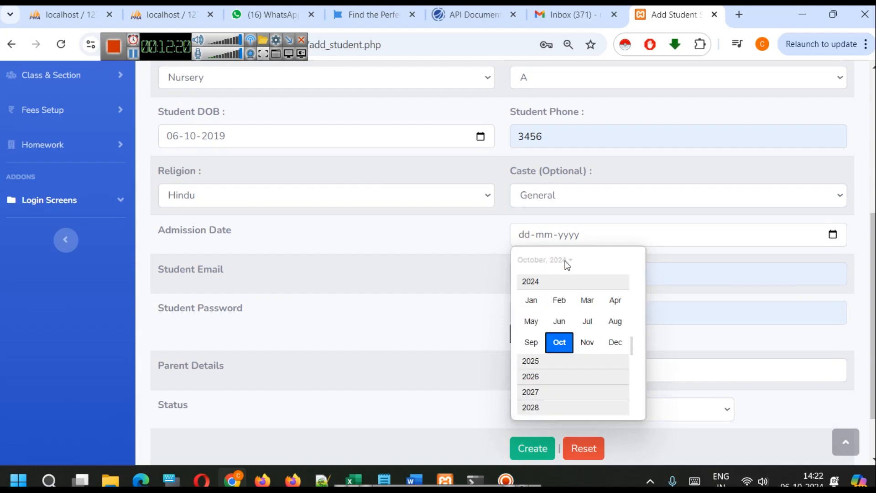
scroll(561, 342, "up", 1)
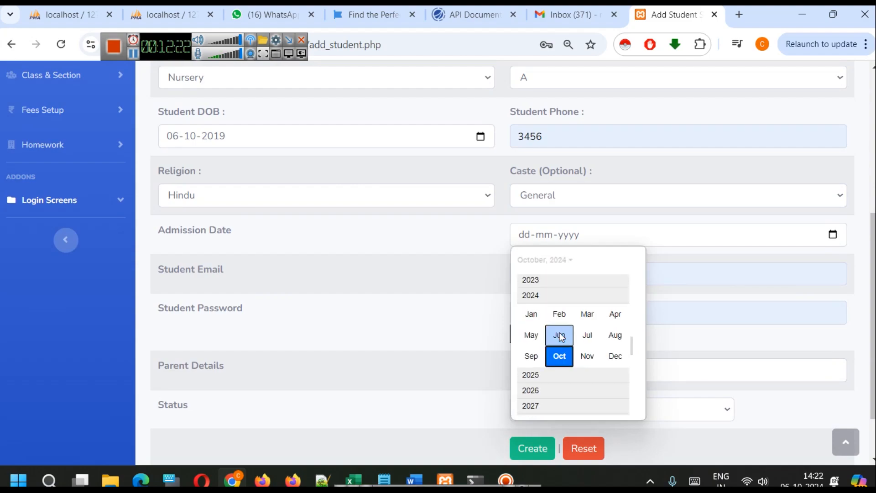
left_click(531, 281)
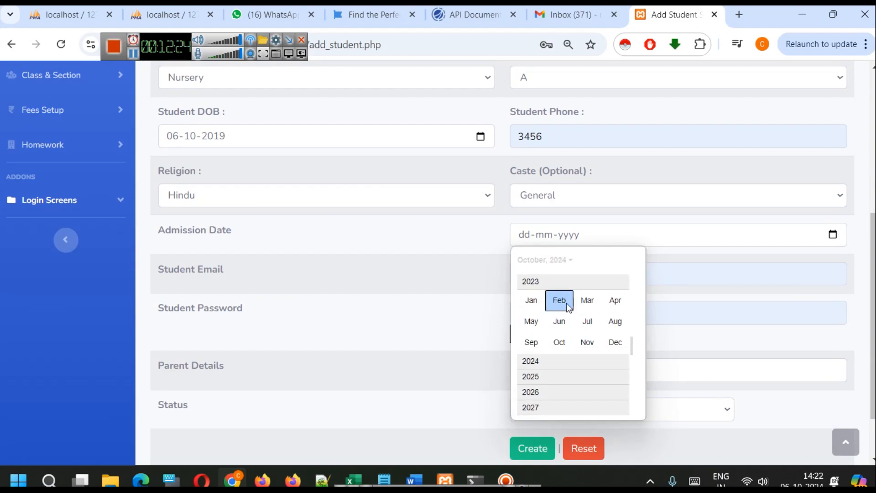
left_click(615, 300)
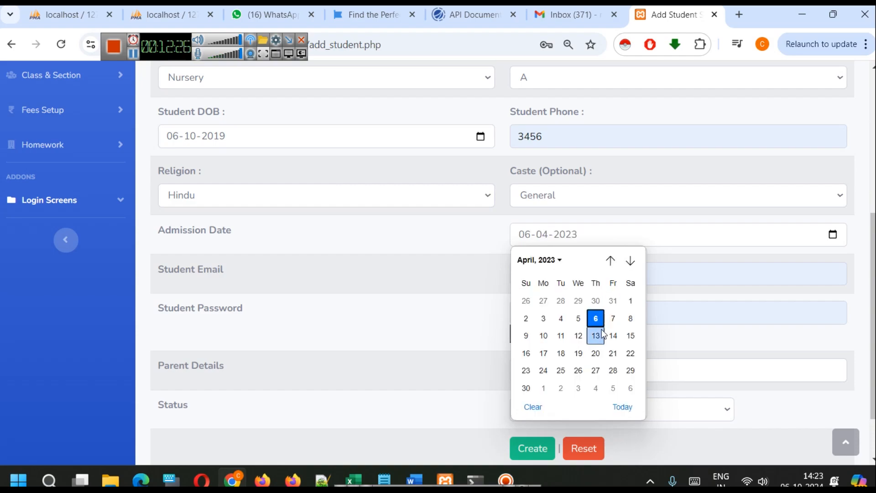
left_click(630, 301)
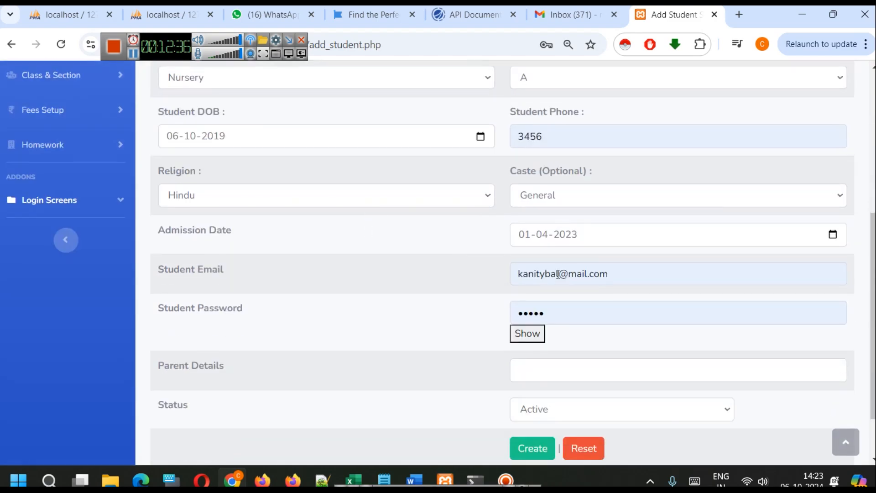
Replace the prefilled student email with the new student's email address
left_click(558, 274)
key("ctrl+a")
type("akash")
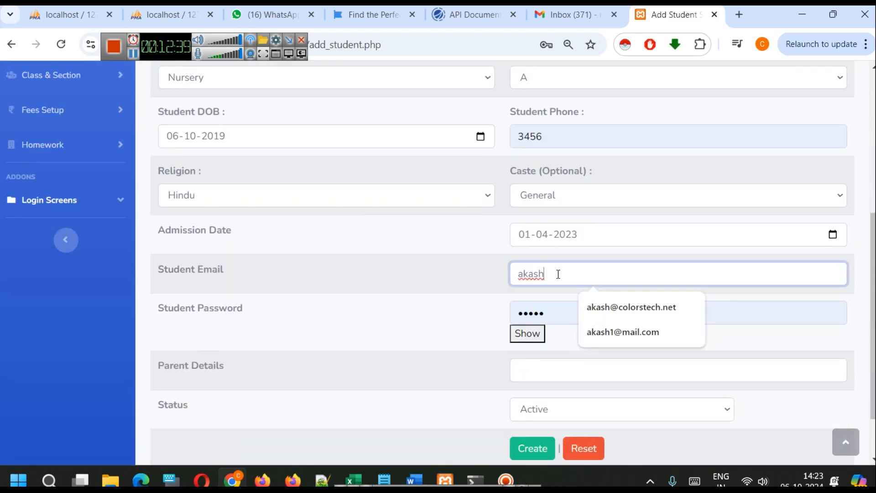
type("class@tes")
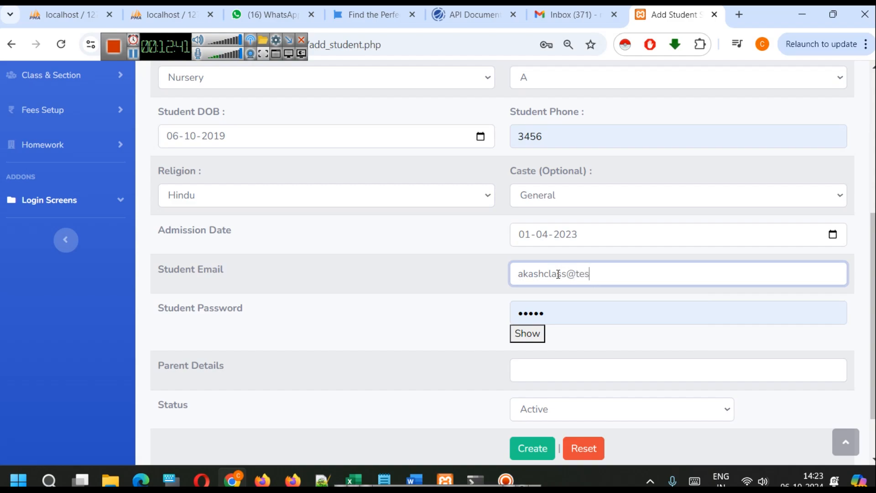
type("t.com")
Replace the prefilled student password with a new one, and reveal it briefly to check the entry
key("Tab")
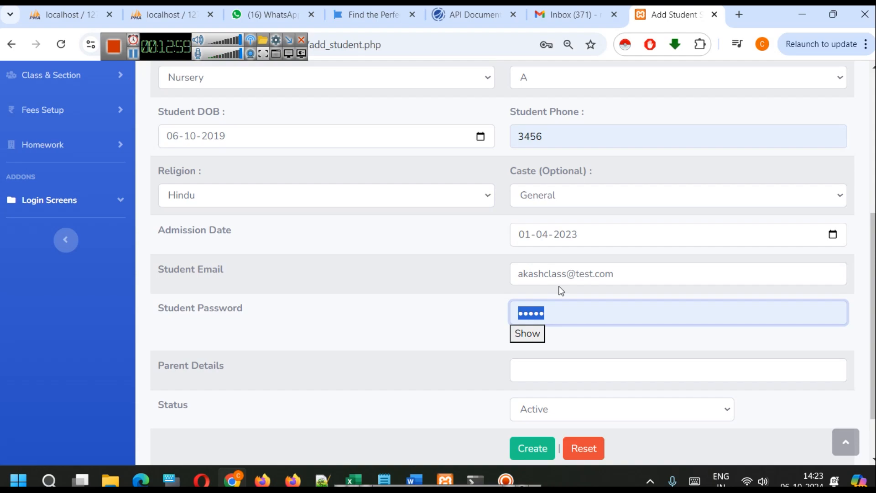
type("1234")
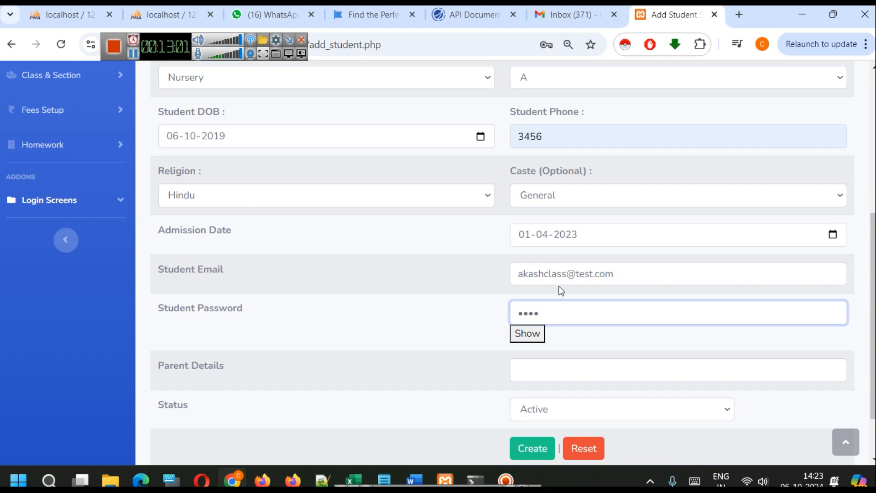
type("567")
left_click(534, 338)
left_click(533, 338)
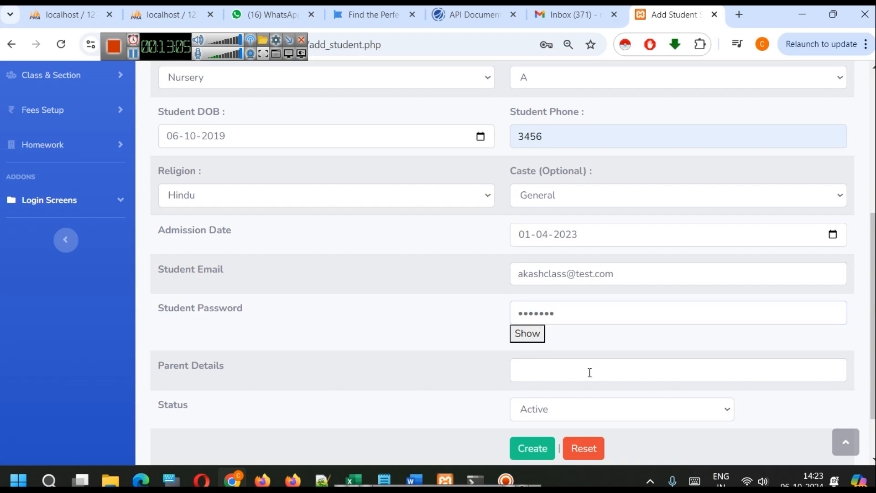
Enter the parent's name in the student's parent details
scroll(495, 358, "down", 2)
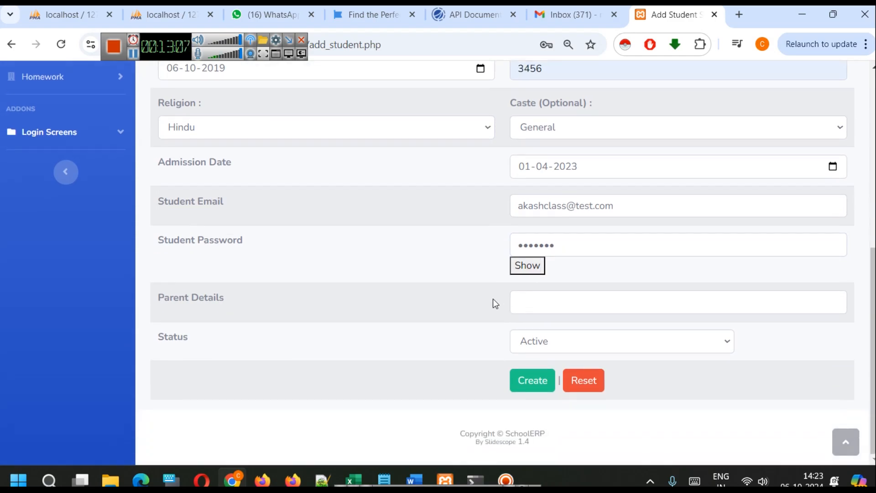
left_click(523, 312)
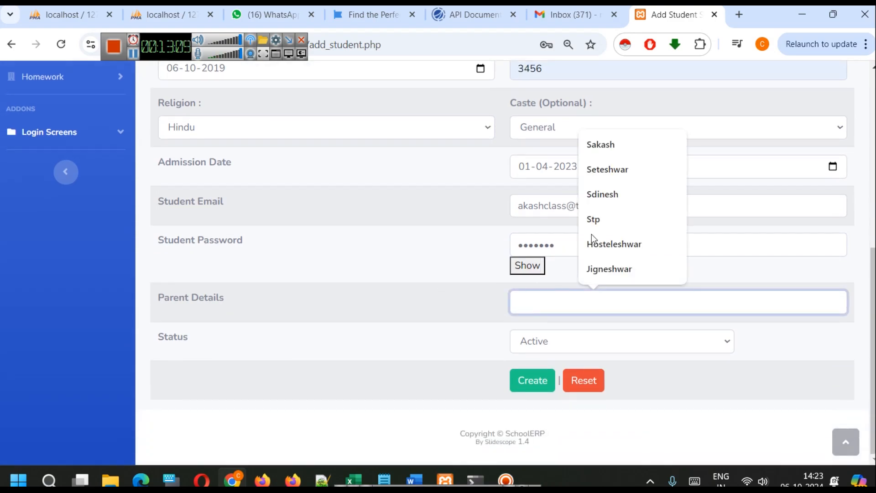
left_click(617, 147)
Try the TC Not Issued status for the student, review the other status options, and set it back to Active
left_click(542, 337)
left_click(542, 336)
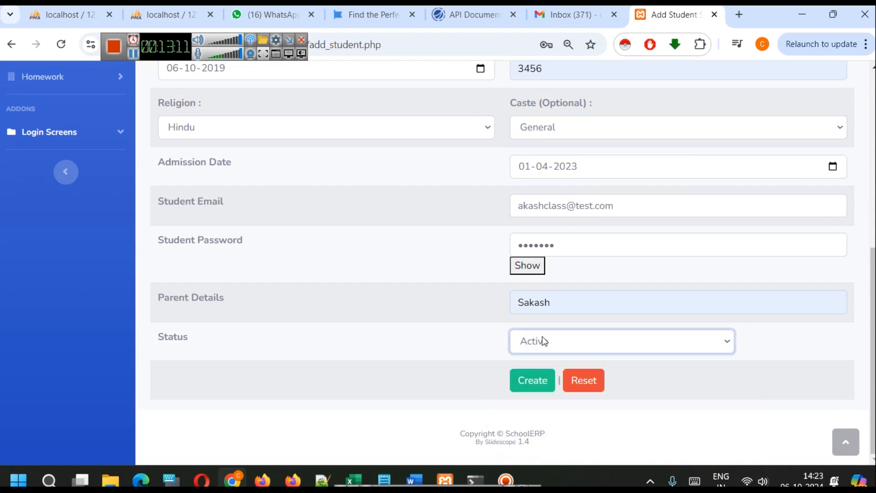
left_click(530, 342)
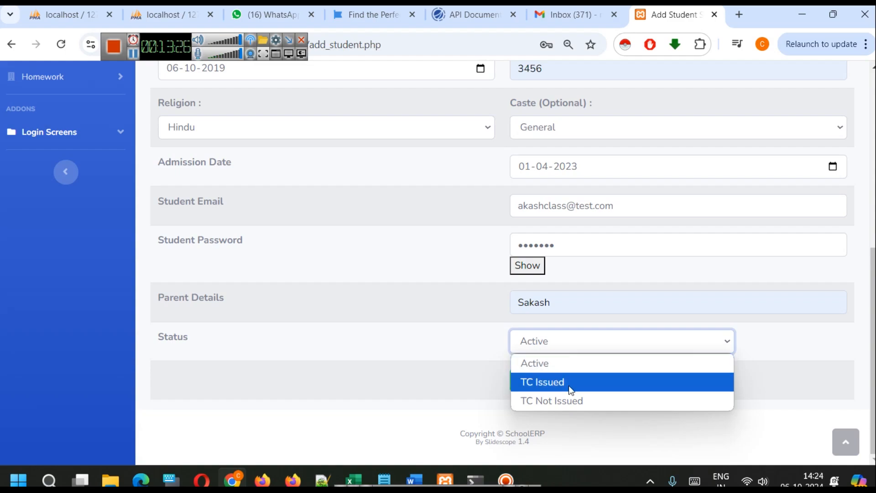
left_click(614, 402)
left_click(592, 341)
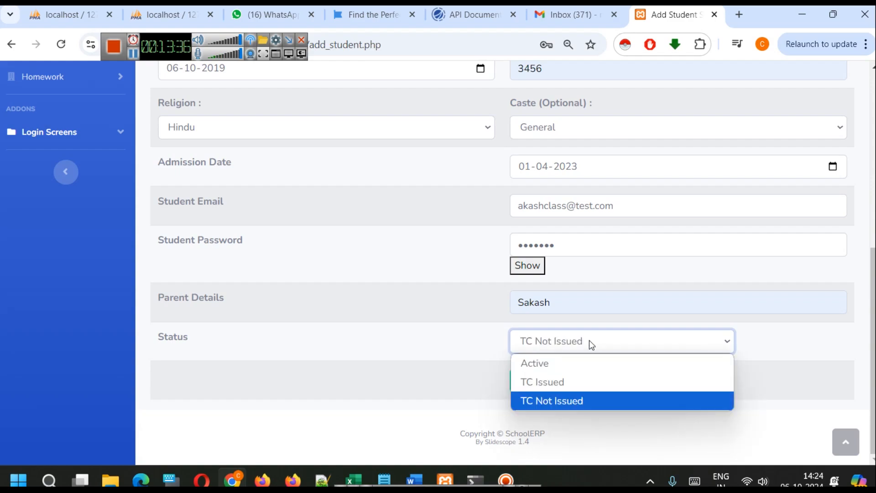
left_click(567, 363)
left_click(562, 344)
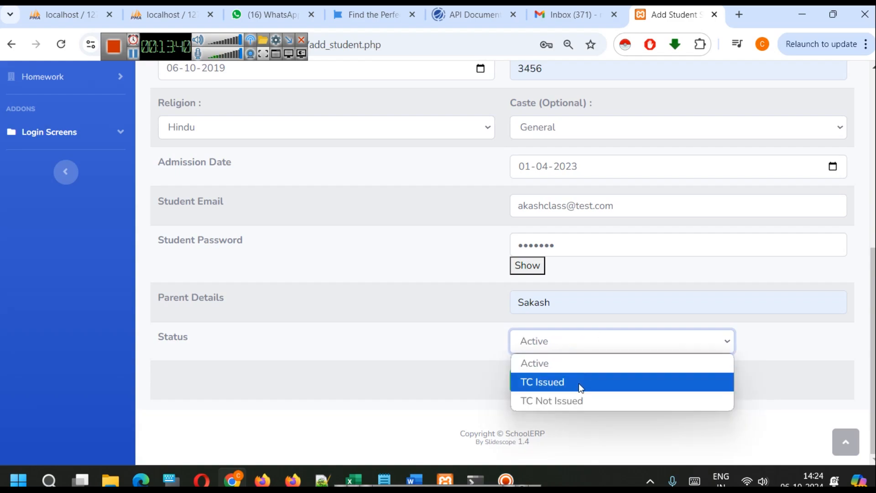
left_click(520, 363)
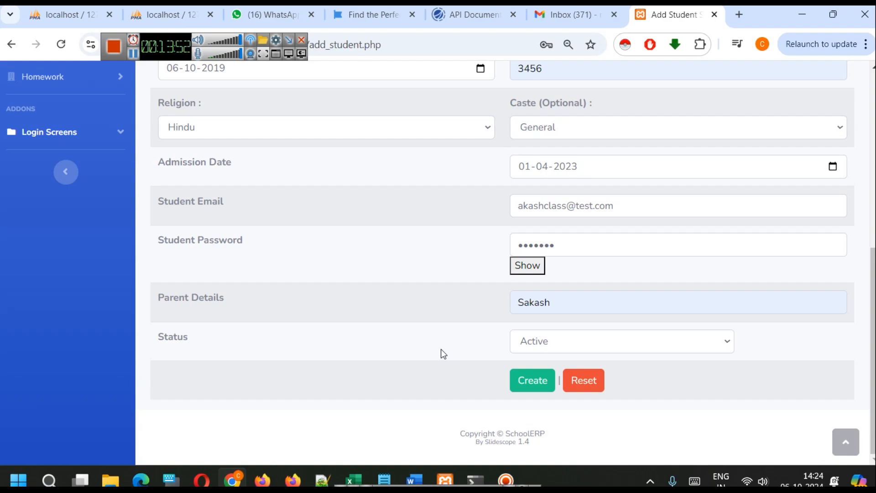
left_click(522, 338)
left_click(522, 338)
left_click(476, 365)
Review the completed student form and create the student record
scroll(476, 365, "up", 8)
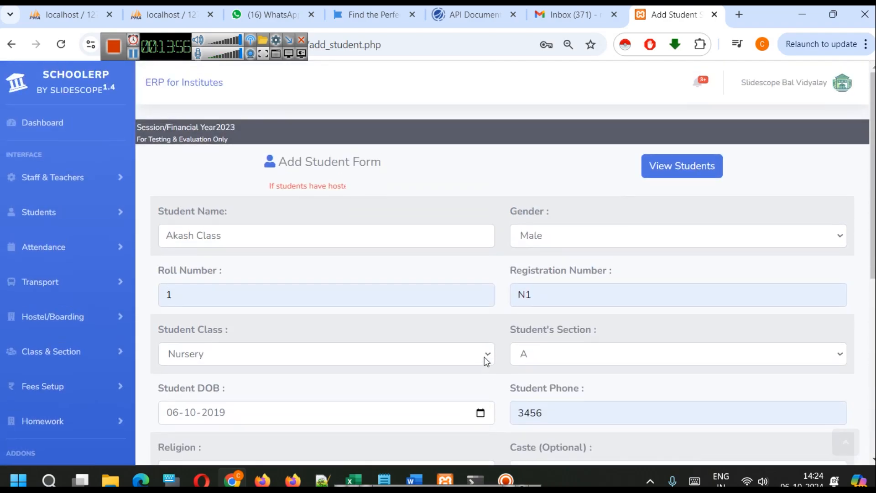
scroll(487, 357, "down", 6)
scroll(466, 348, "down", 2)
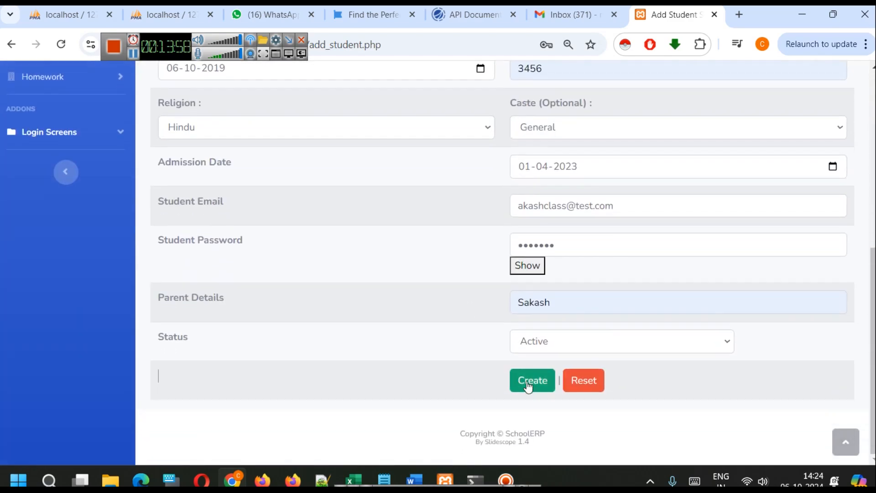
left_click(528, 385)
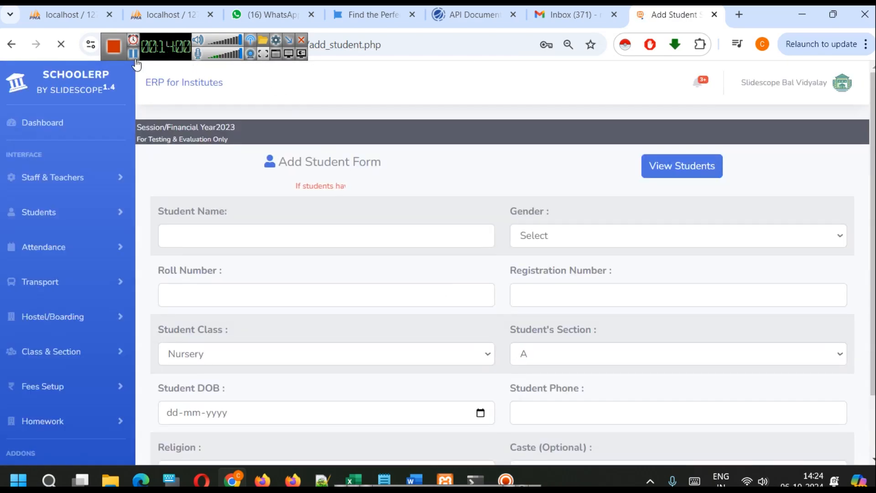
left_click(570, 131)
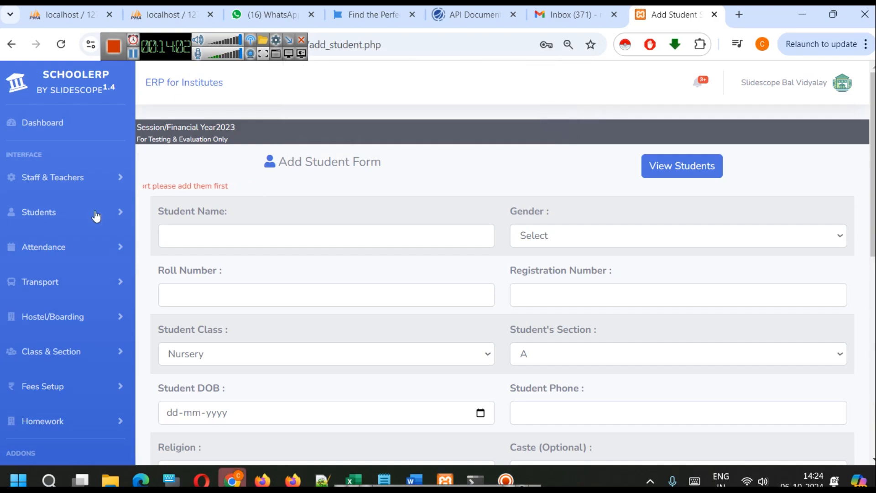
Open the student list and examine the new student's row across all columns
left_click(81, 213)
left_click(79, 272)
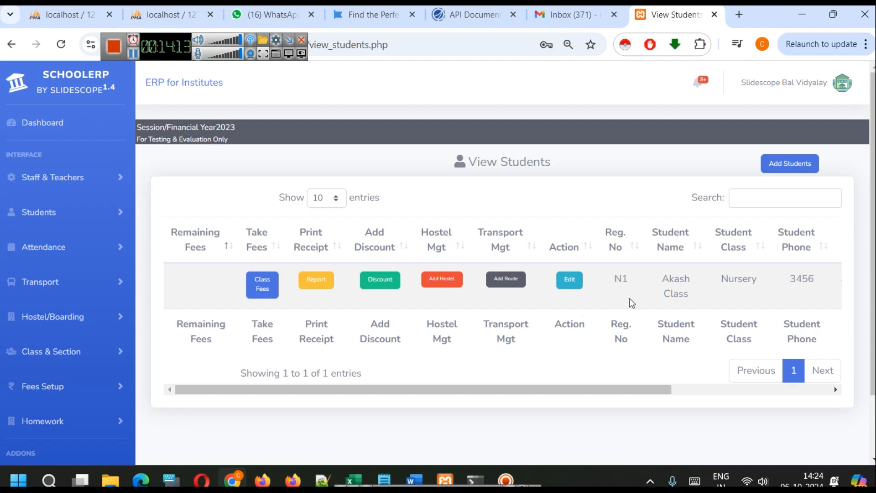
scroll(696, 395, "right", 5)
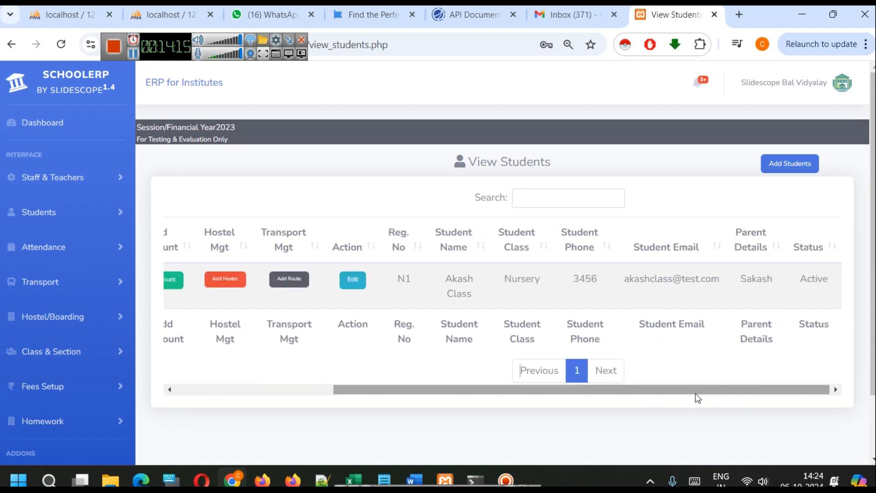
scroll(684, 396, "left", 5)
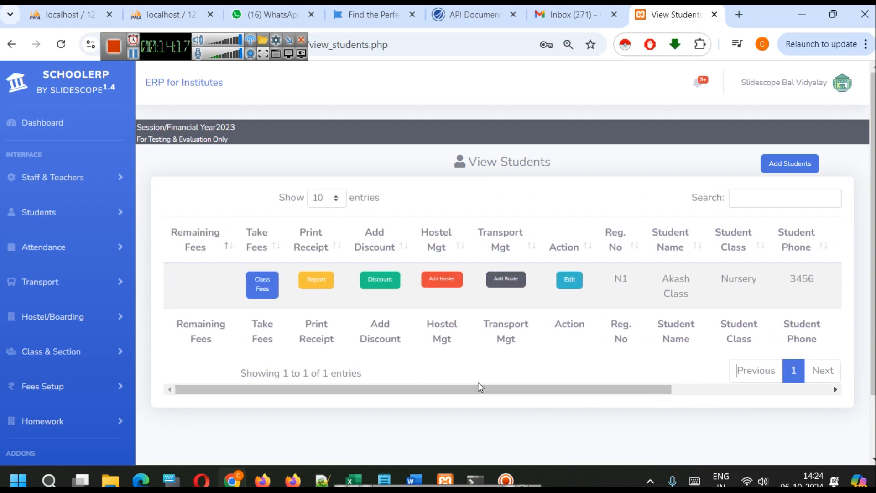
Search the student list by the leading digits of the student's phone number, and clear the search
left_click(770, 199)
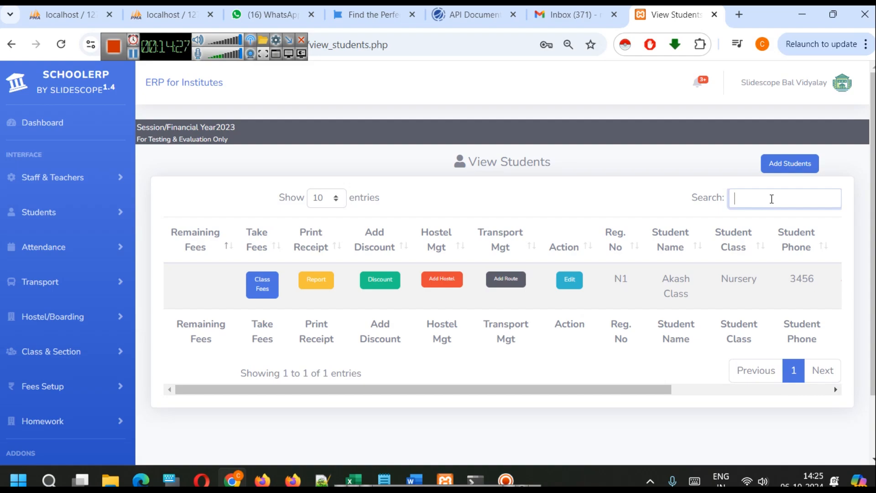
type("24")
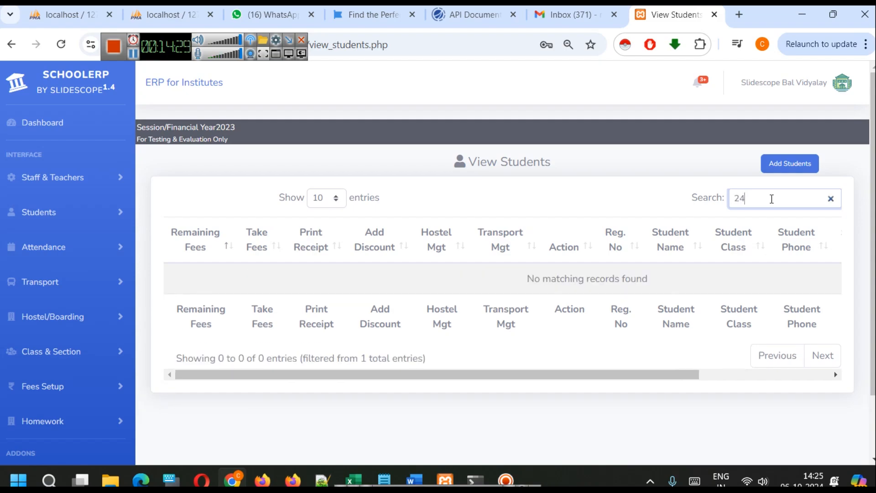
key("BackSpace")
type("34")
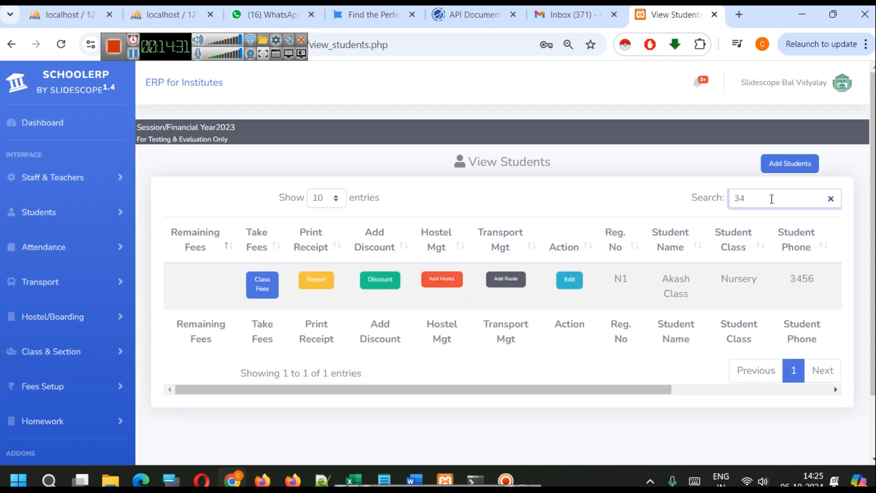
key("ctrl+a")
key("BackSpace")
Start a second student record, entering the student's full name and setting the gender to Male
left_click(777, 168)
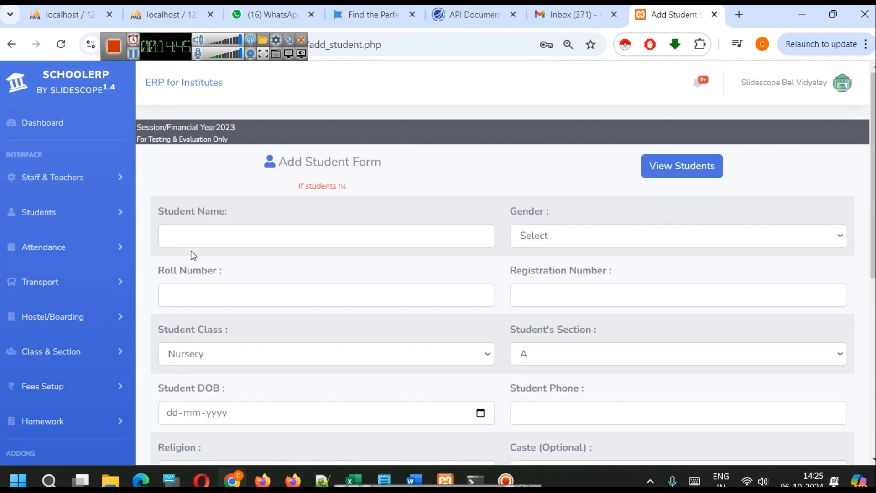
left_click(211, 225)
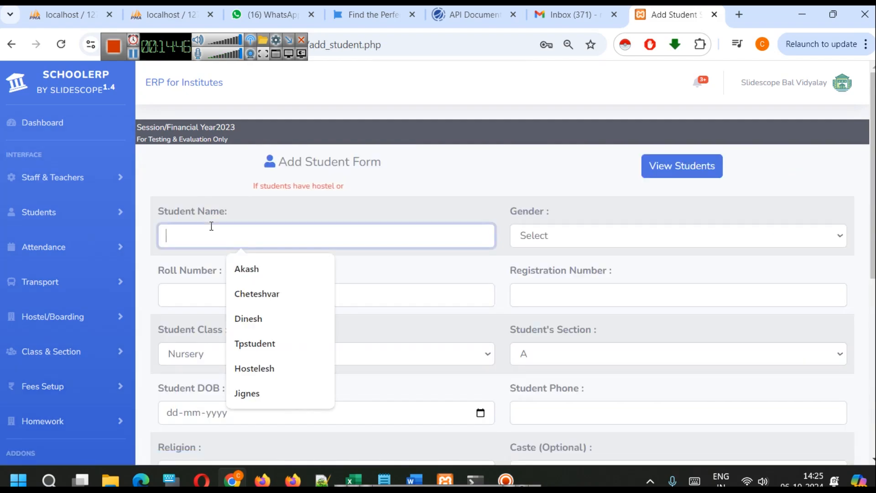
left_click(250, 294)
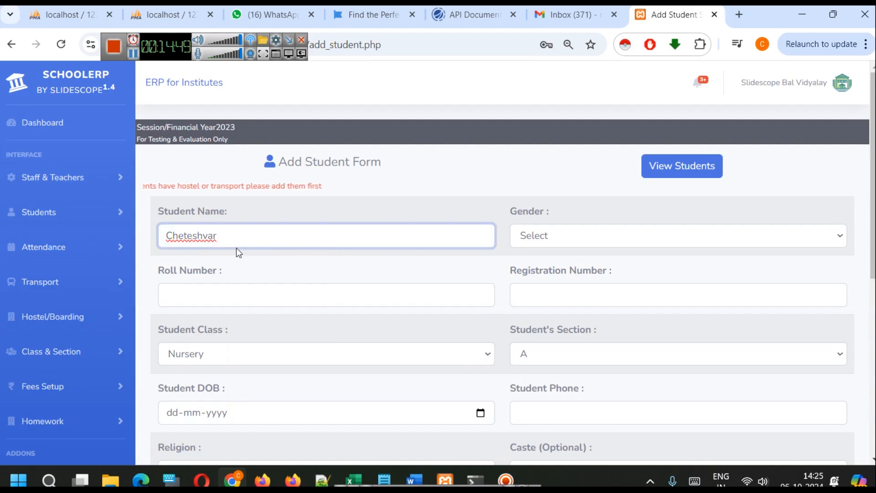
type("Hostel")
left_click(305, 269)
left_click(537, 236)
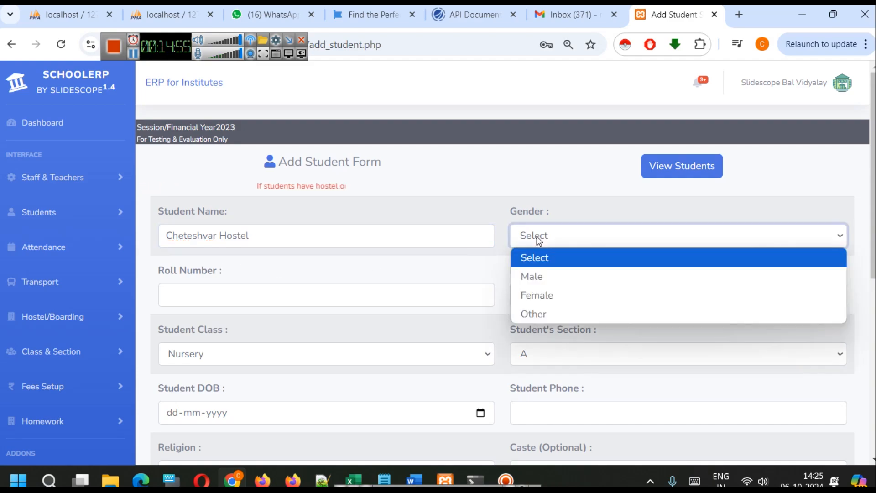
left_click(543, 275)
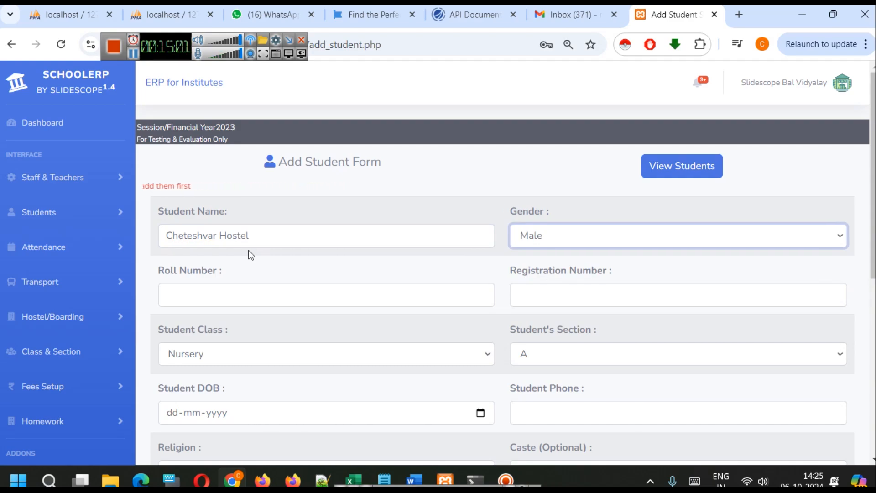
Set the second student's roll number to 2 and enter the registration number
left_click(261, 301)
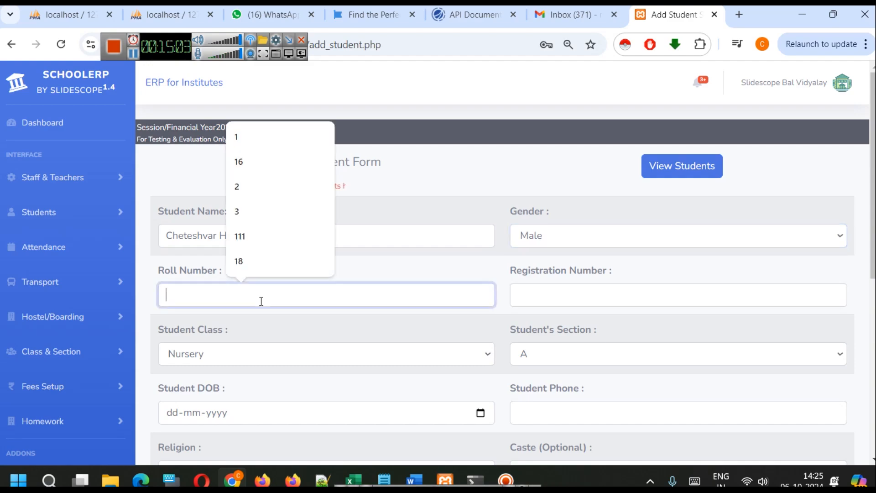
left_click(249, 187)
left_click(598, 296)
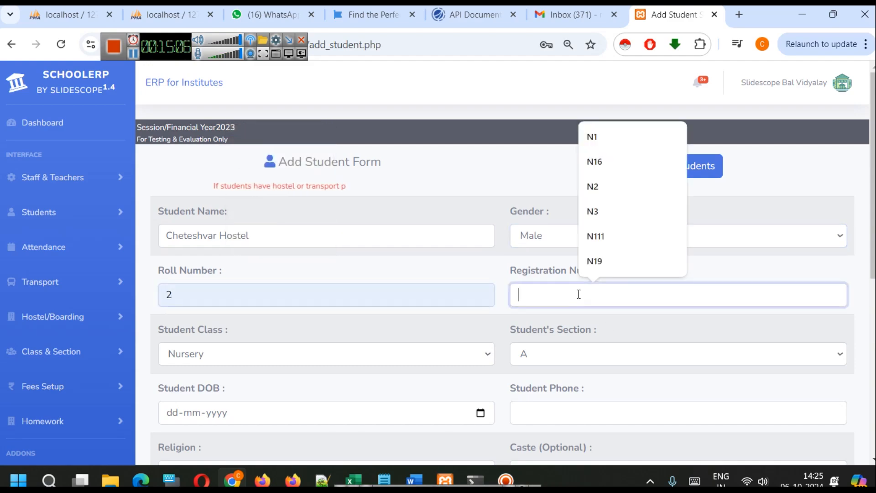
left_click(604, 186)
Enter the second student's date of birth, correcting the year
scroll(304, 266, "down", 2)
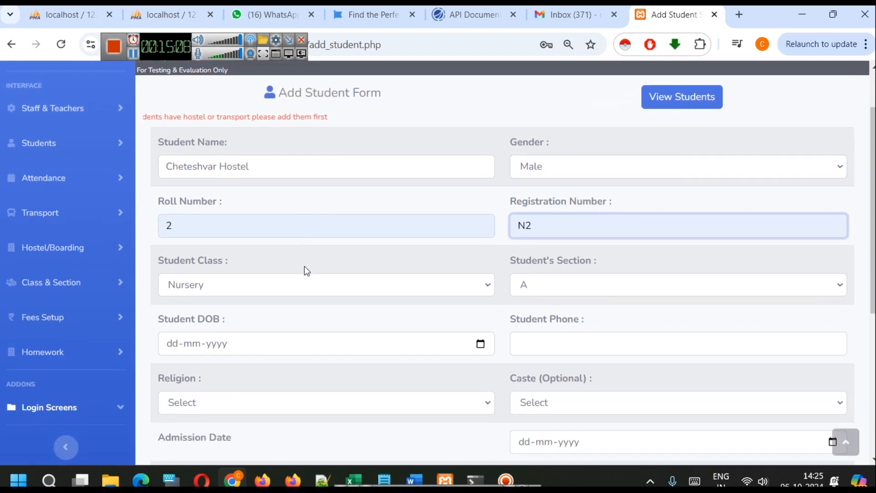
left_click(480, 343)
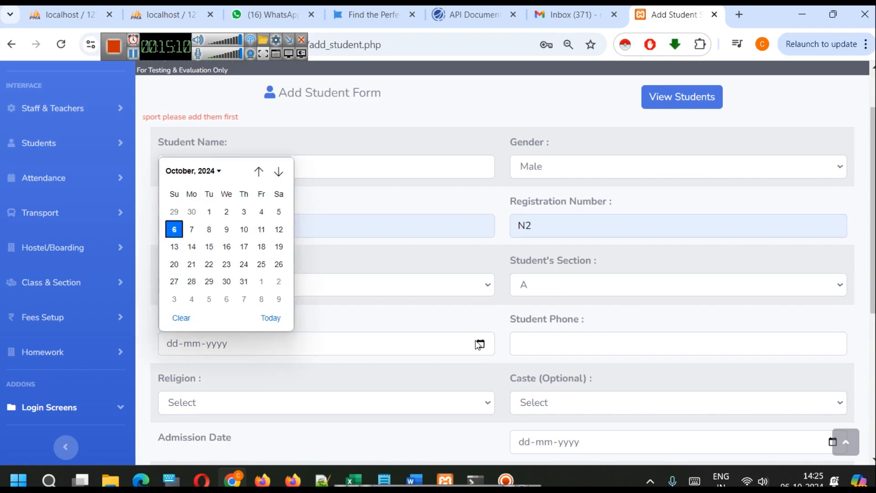
left_click(174, 229)
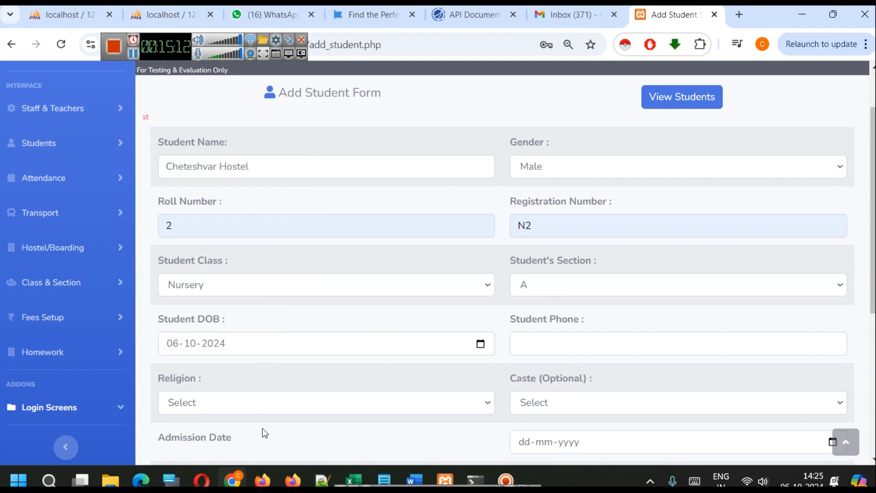
left_click(222, 343)
type("2020")
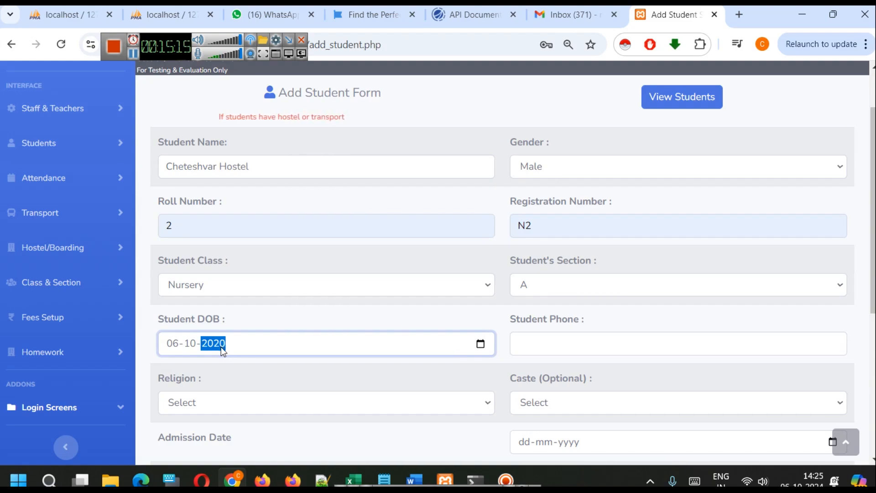
left_click(322, 330)
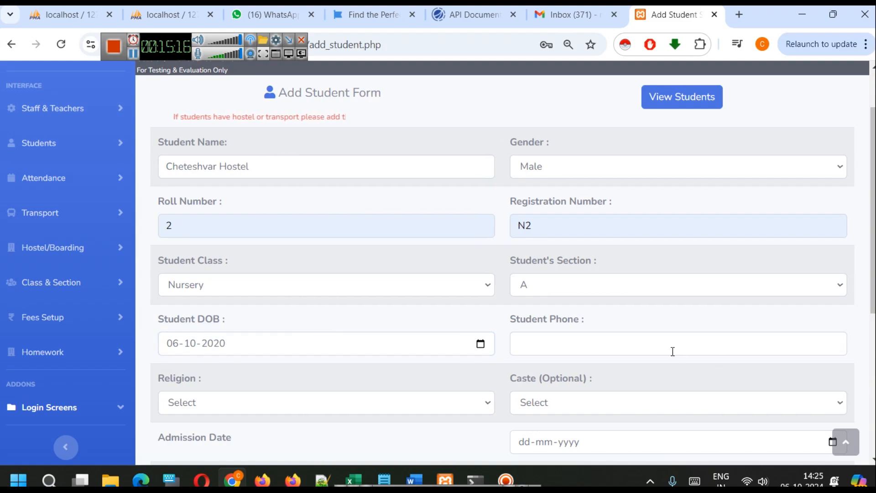
Enter the second student's phone number
left_click(629, 340)
left_click(614, 190)
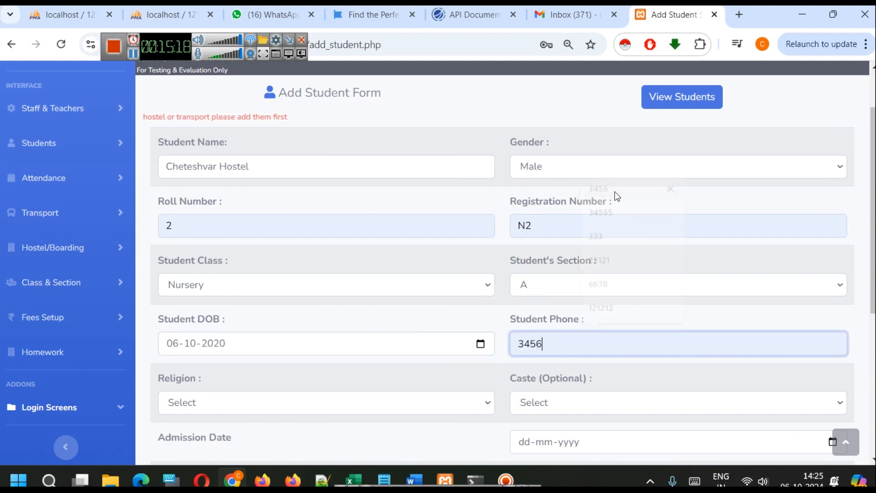
type("8")
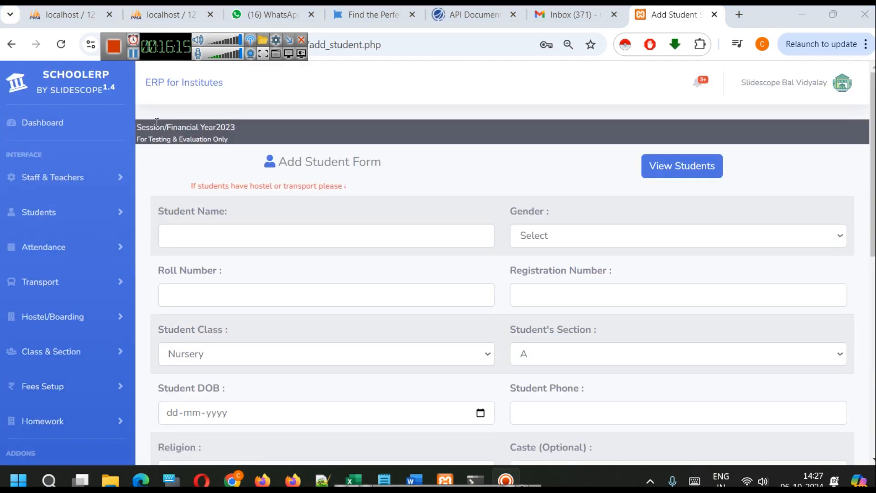
Open the student list, search for the second student by the phone number's leading digits, and clear the search
left_click(25, 214)
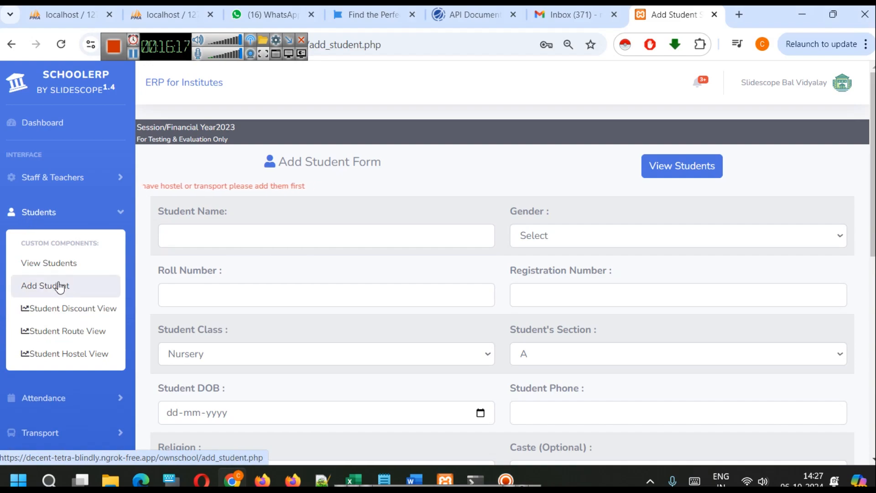
left_click(57, 261)
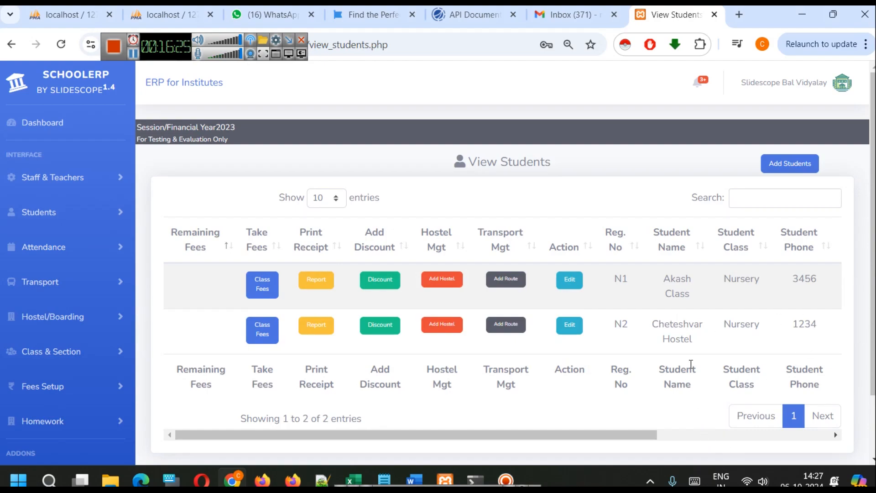
left_click(756, 204)
type("12")
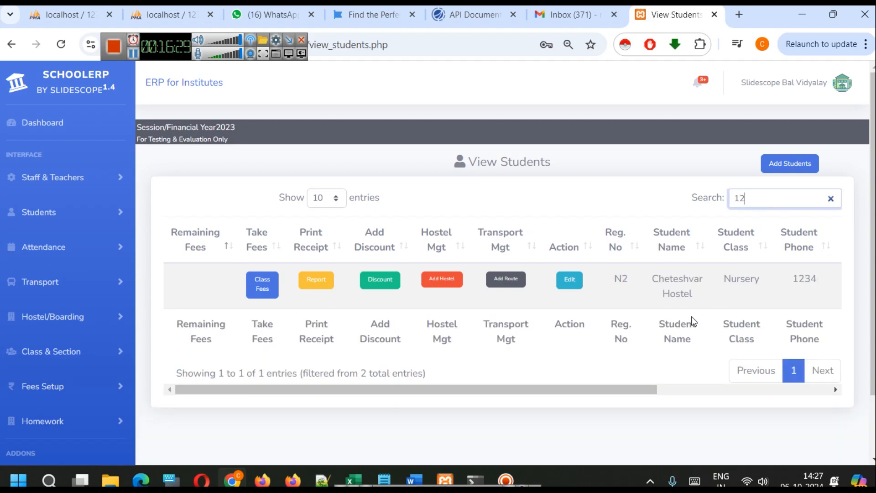
key("BackSpace")
key("BackSpace")
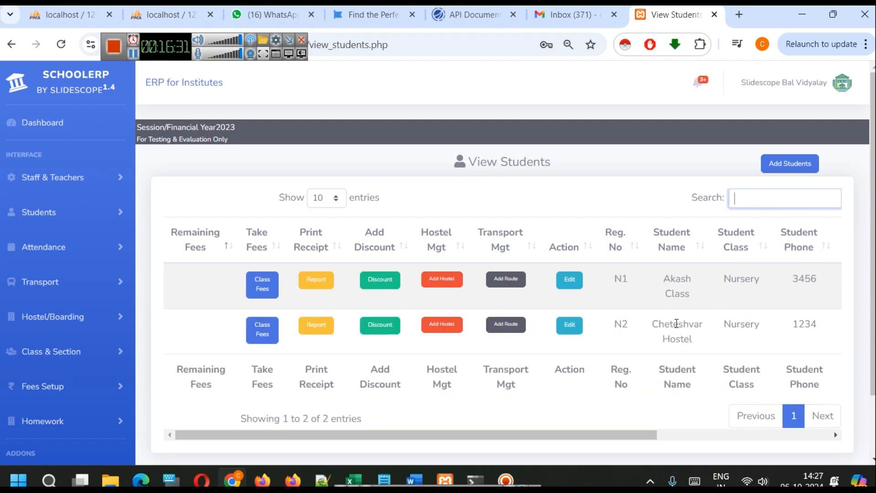
Search the student list by the first student's phone digits and by the second student's registration number, clearing the search each time
type("345")
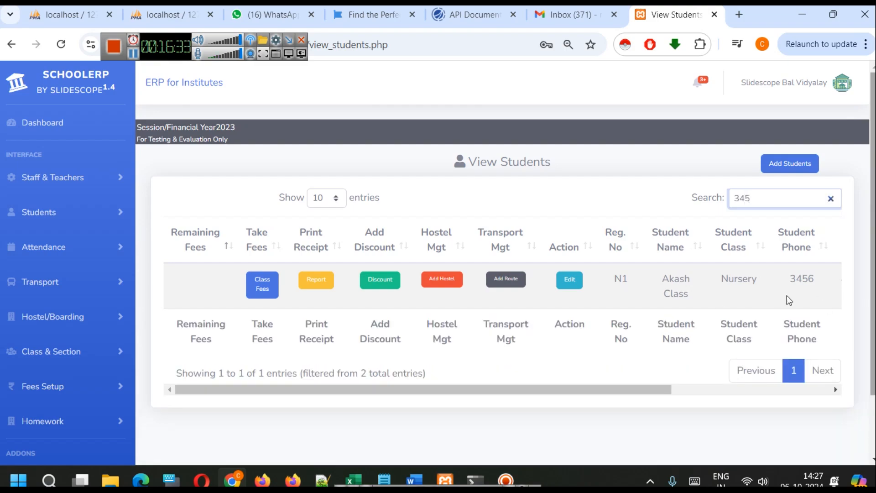
key("ctrl+a")
key("BackSpace")
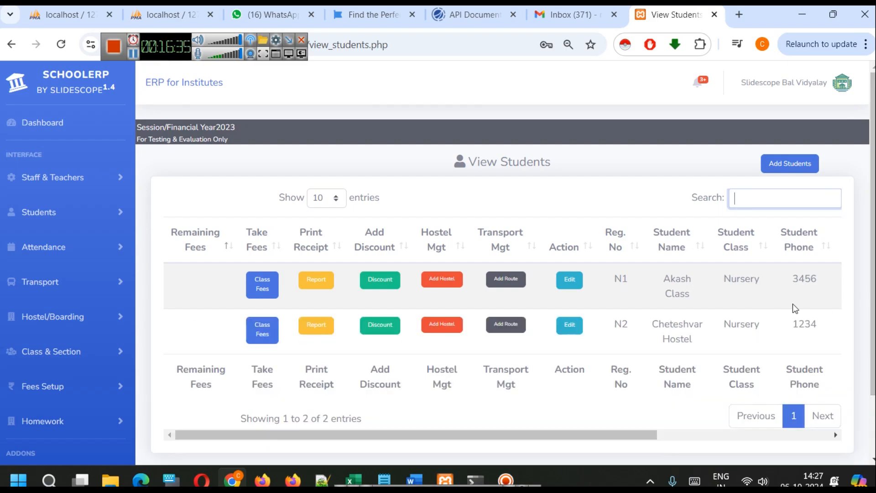
type("n2")
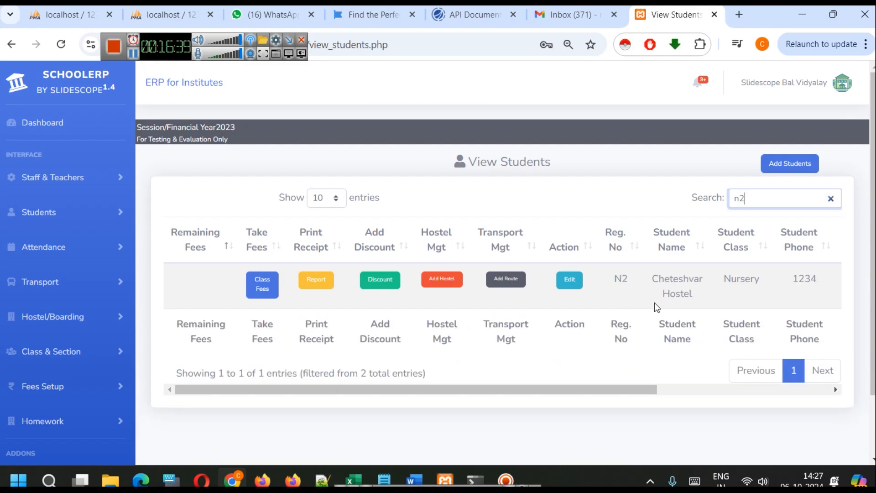
key("BackSpace")
key("BackSpace")
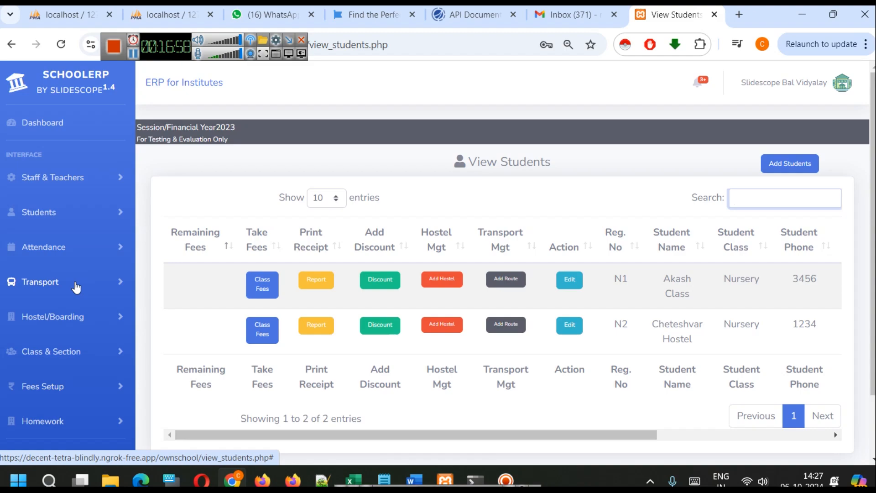
Open the hostel setup form and add a hostel named NTA Hostel
left_click(78, 319)
left_click(69, 365)
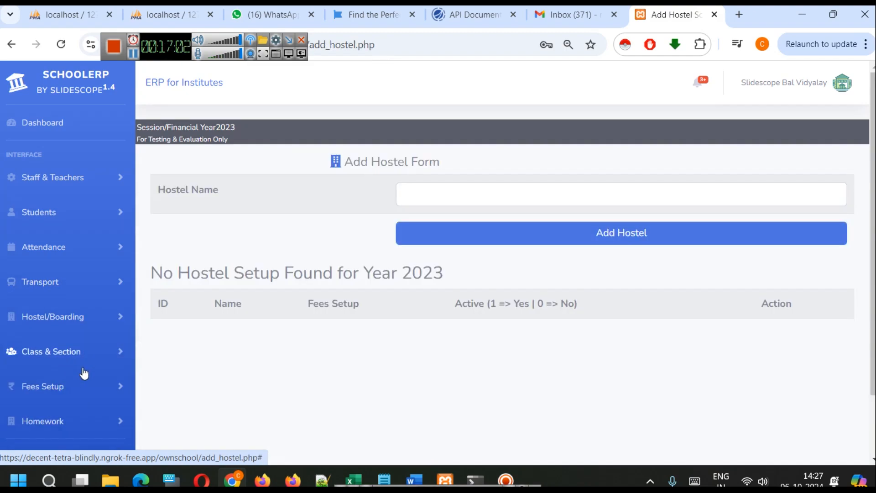
left_click(499, 193)
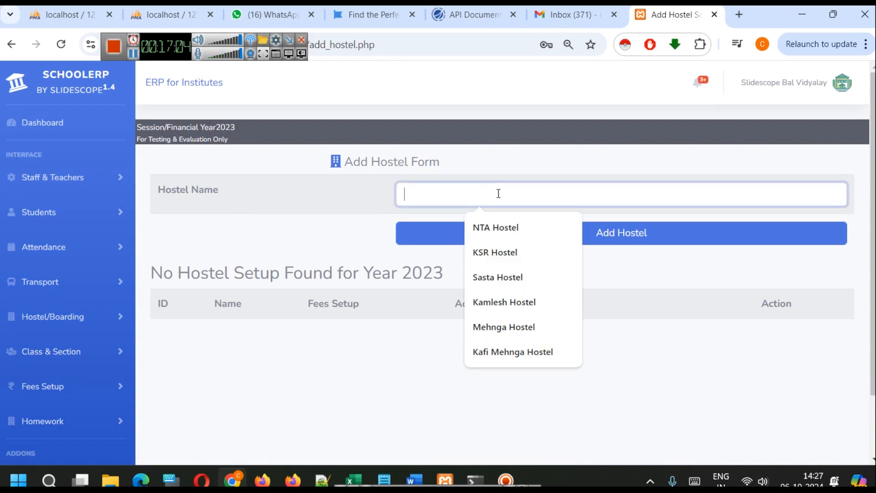
left_click(505, 228)
left_click(547, 244)
left_click(557, 128)
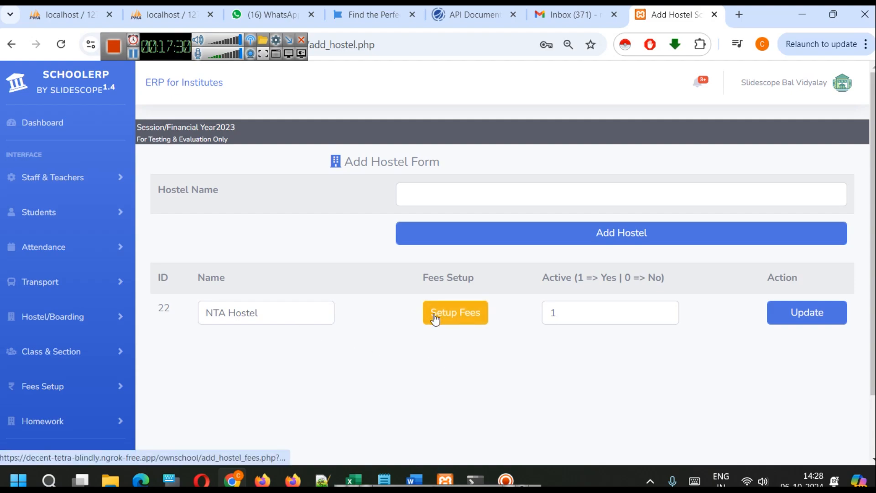
Open the fee setup for NTA Hostel and examine its monthly fee rows from April to March
left_click(461, 314)
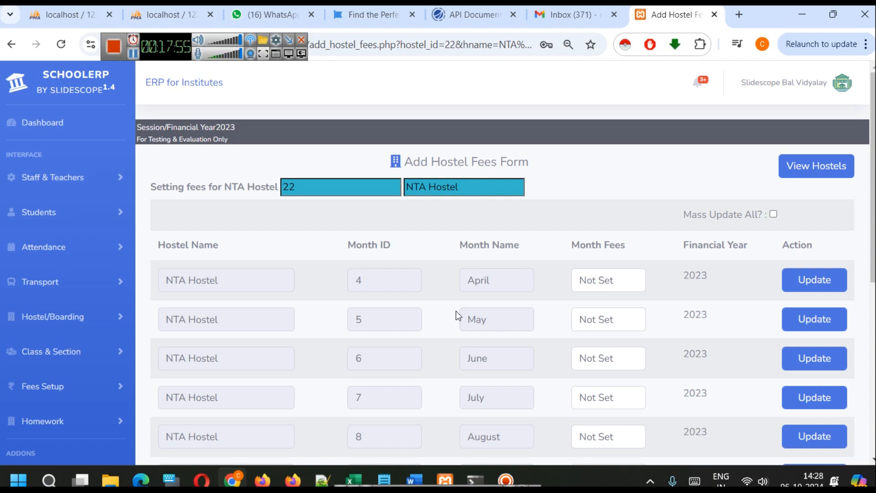
scroll(727, 329, "down", 3)
scroll(710, 340, "down", 4)
scroll(708, 341, "up", 7)
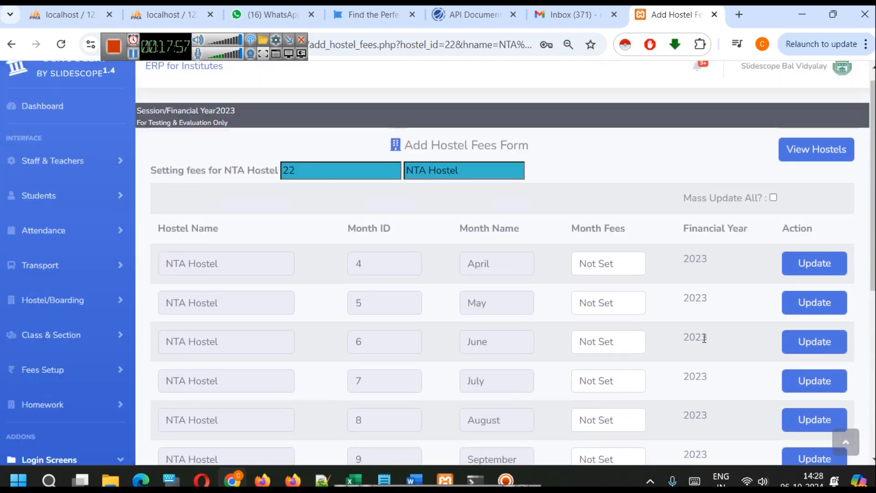
scroll(714, 310, "down", 1)
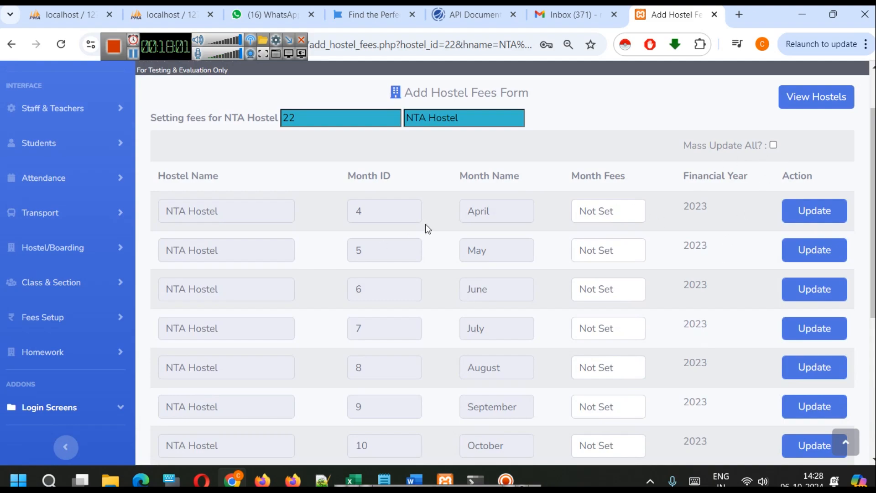
scroll(530, 241, "down", 6)
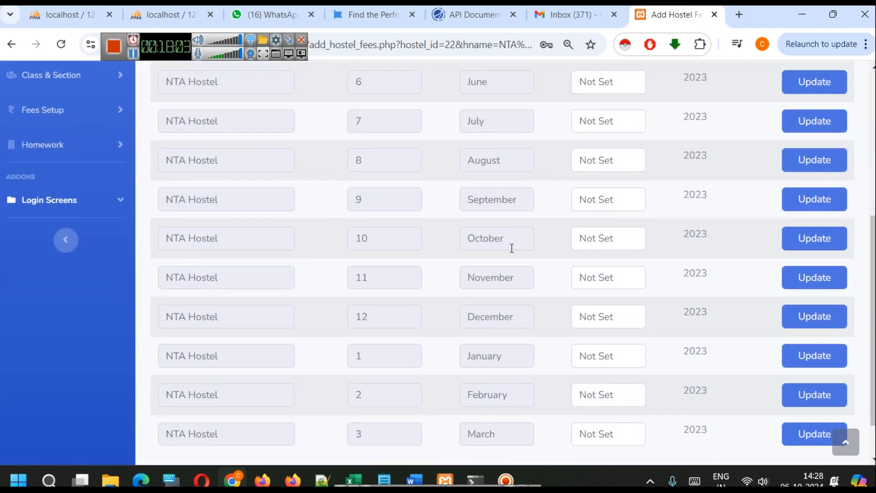
scroll(507, 250, "up", 6)
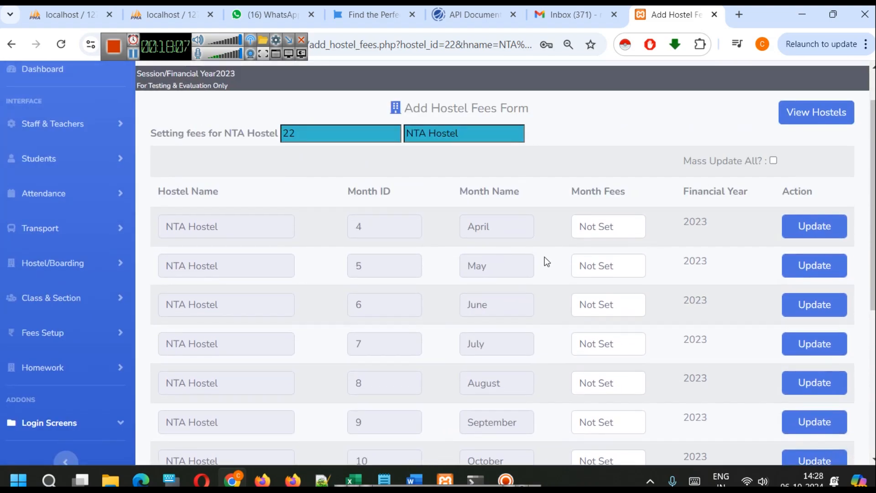
scroll(495, 277, "down", 1)
scroll(492, 278, "down", 5)
scroll(492, 278, "up", 5)
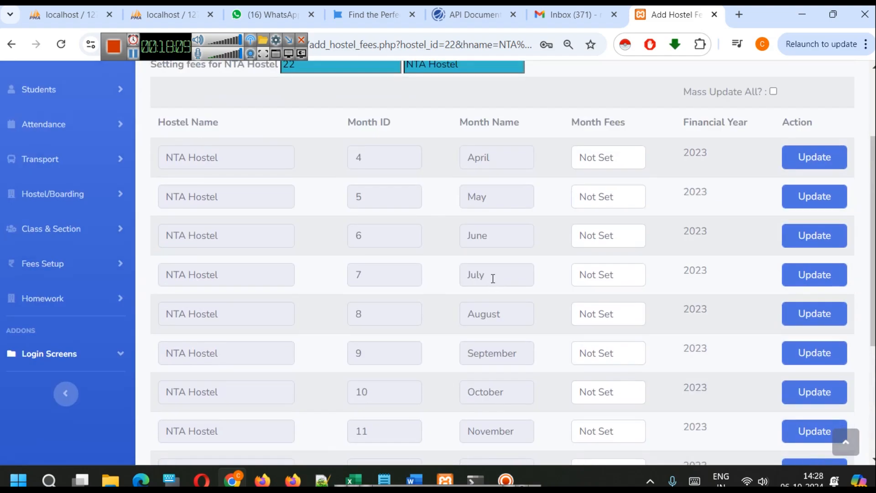
scroll(583, 233, "down", 5)
scroll(579, 250, "up", 7)
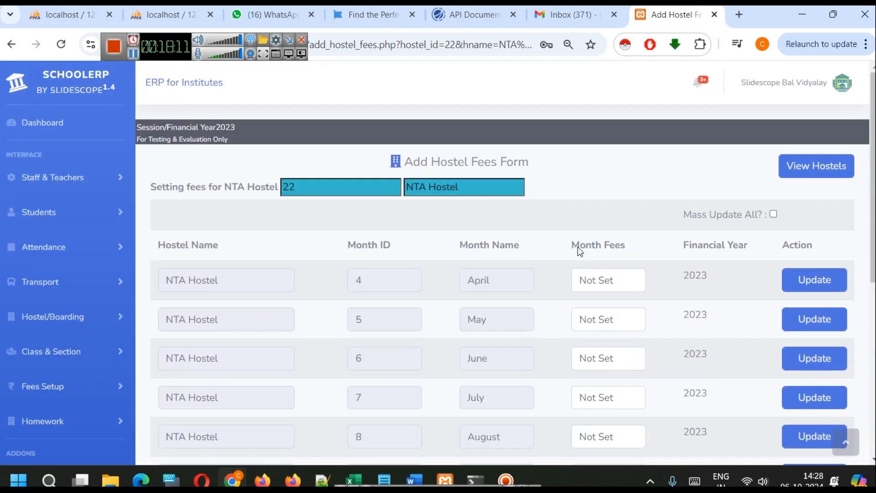
Enter 1000 as NTA Hostel's month fee for April
triple_click(578, 278)
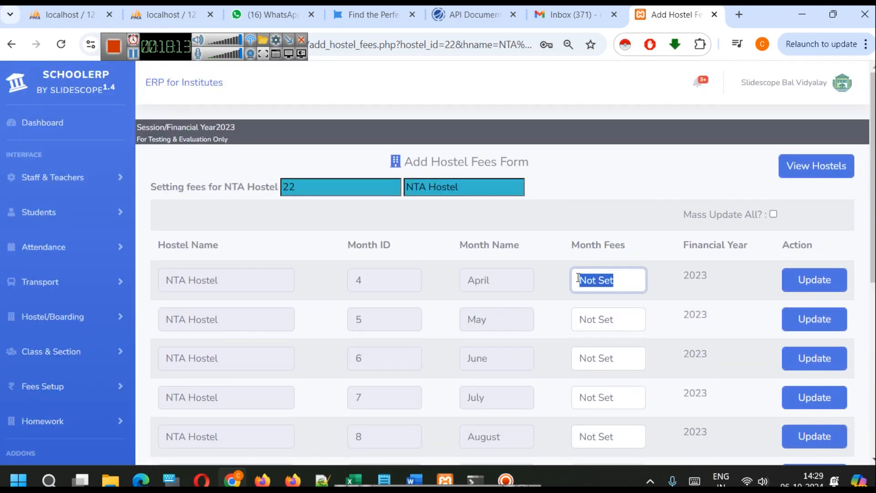
type("100")
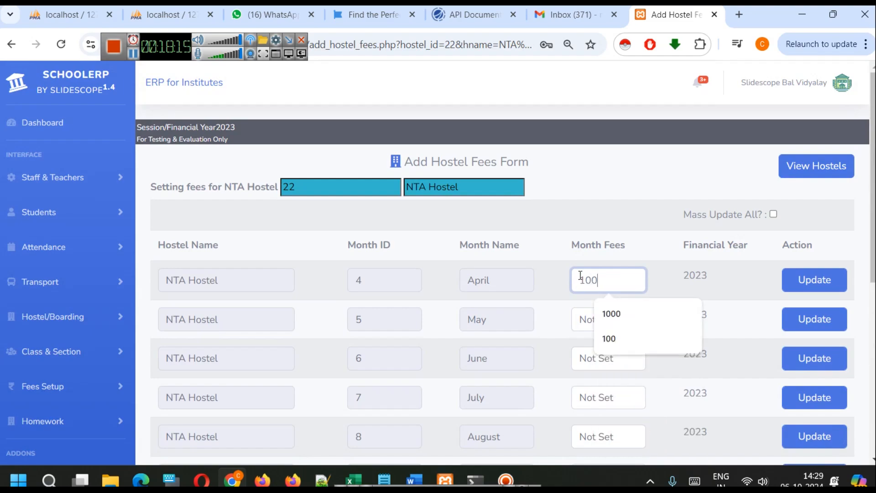
left_click(611, 313)
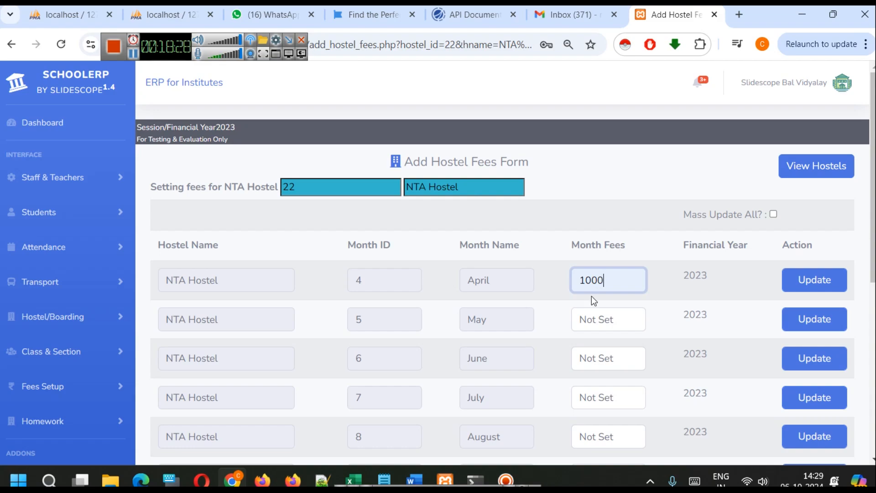
Open the dashboard in a separate browser tab, check the school's financial year start month, and return to the hostel fees form
left_click(45, 124)
right_click(45, 125)
left_click(70, 141)
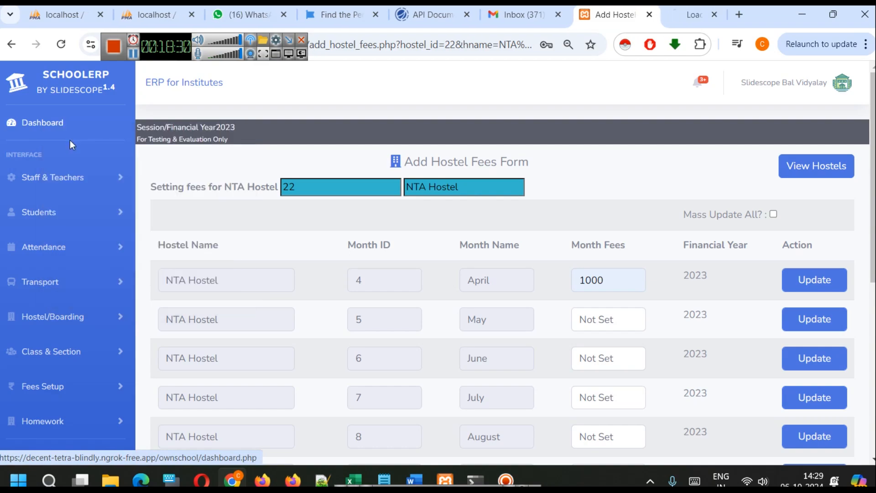
left_click(675, 15)
scroll(371, 365, "down", 3)
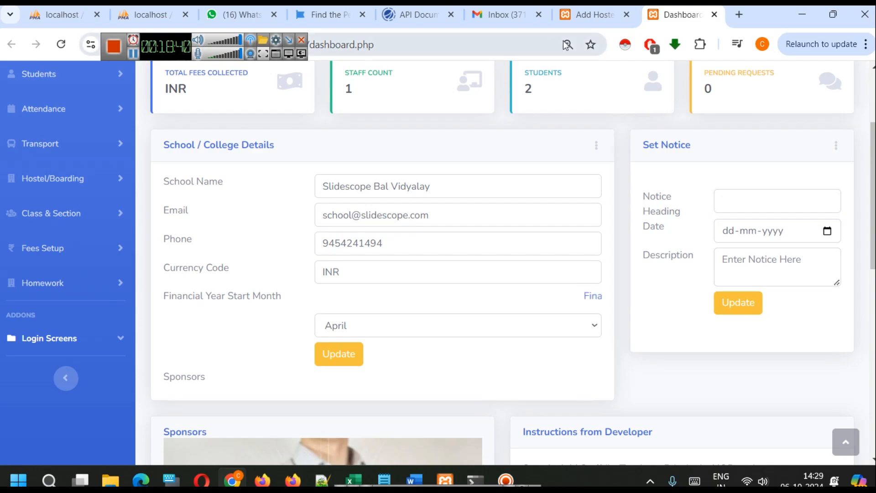
left_click(592, 14)
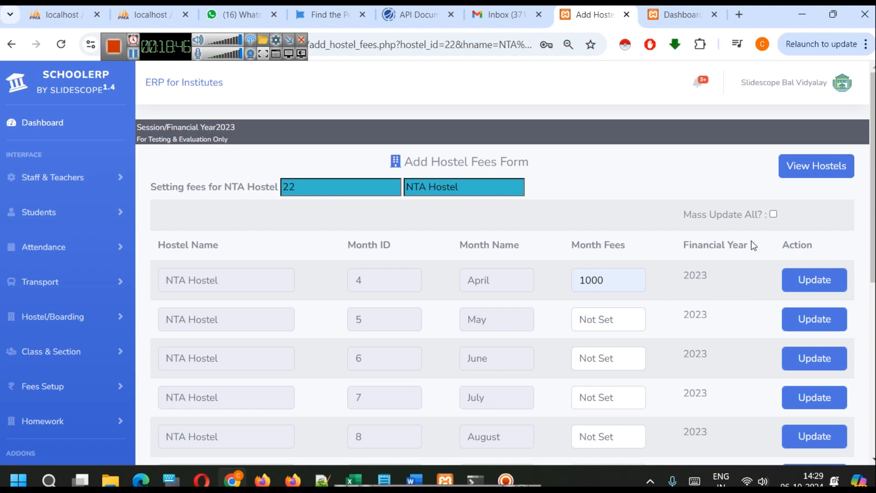
Enable Mass Update All and save the April fee for every month of NTA Hostel
left_click(773, 214)
left_click(801, 285)
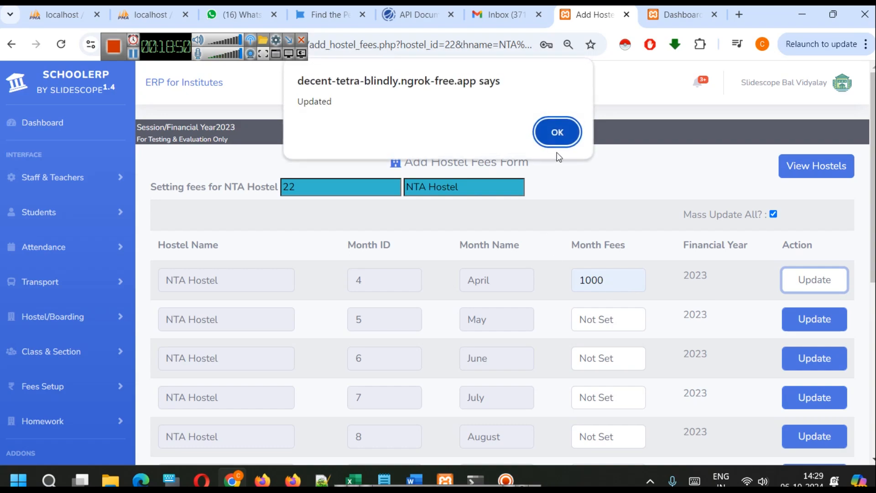
left_click(557, 132)
Review the month fees of NTA Hostel across all rows from April to March
scroll(661, 314, "down", 6)
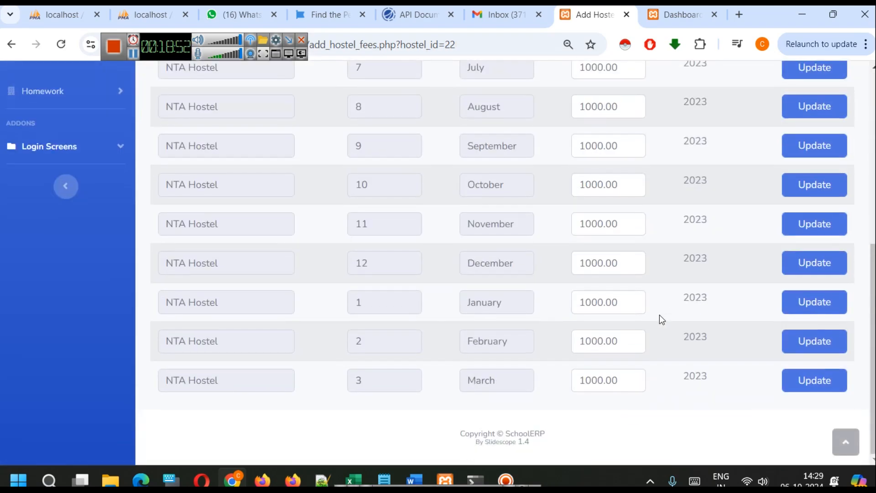
scroll(658, 314, "up", 6)
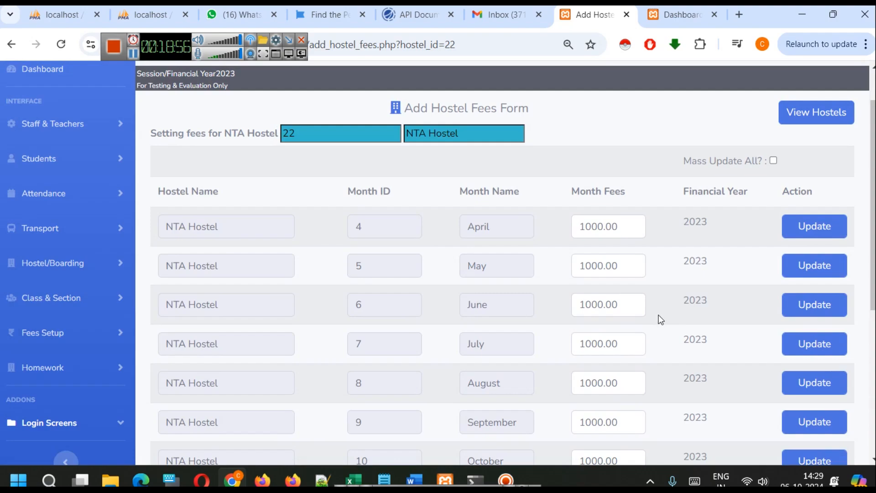
scroll(656, 318, "down", 6)
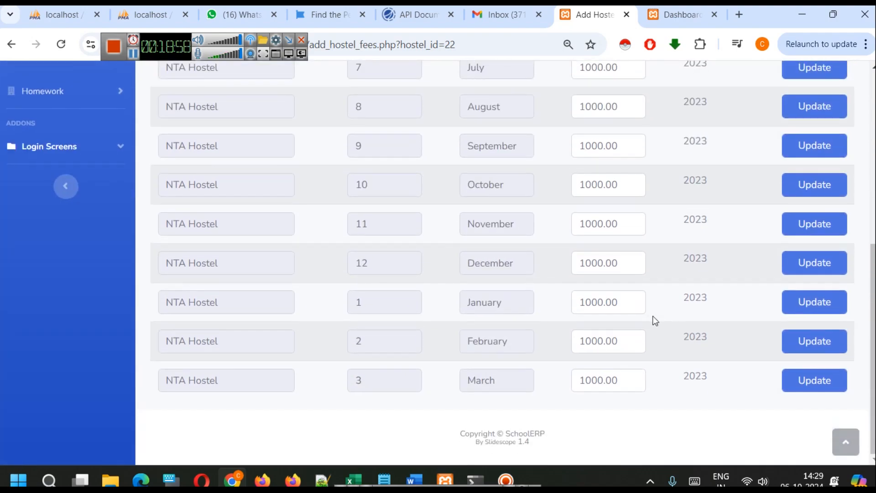
scroll(657, 320, "up", 6)
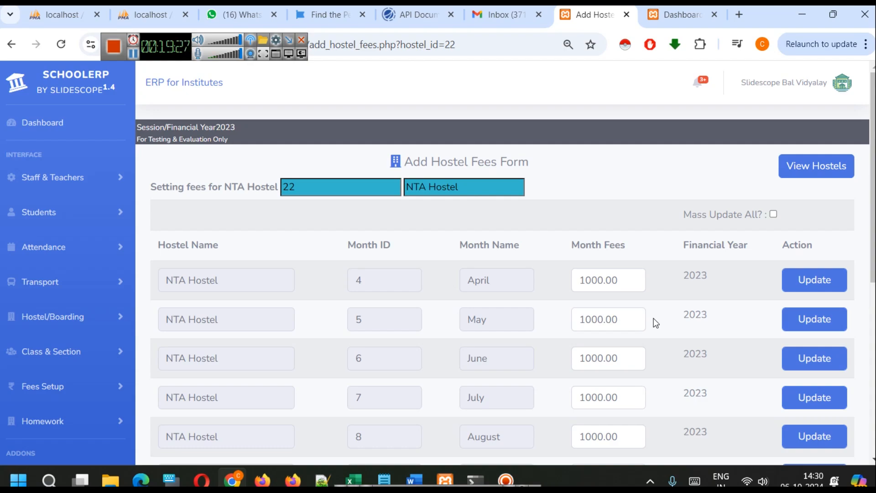
scroll(653, 319, "down", 3)
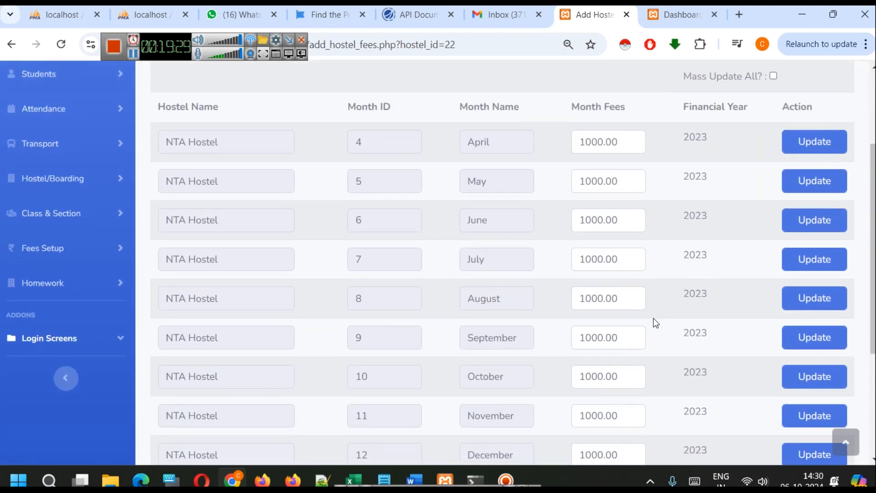
scroll(654, 318, "down", 4)
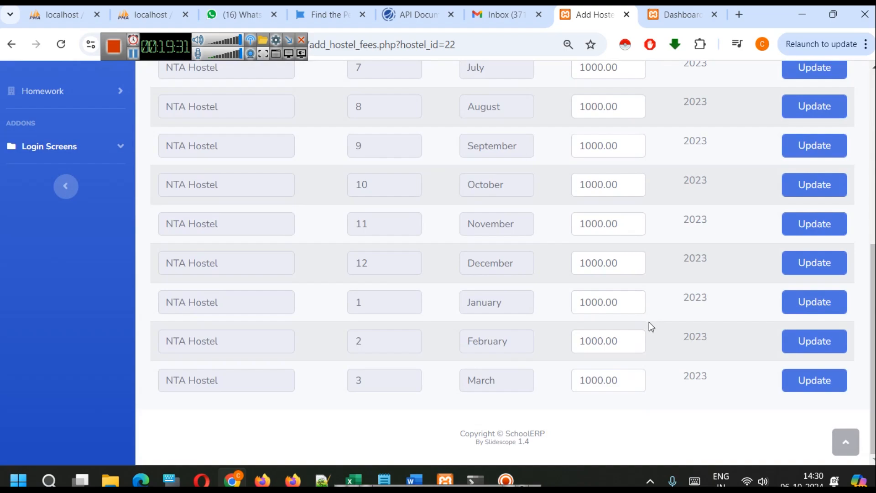
scroll(649, 337, "up", 3)
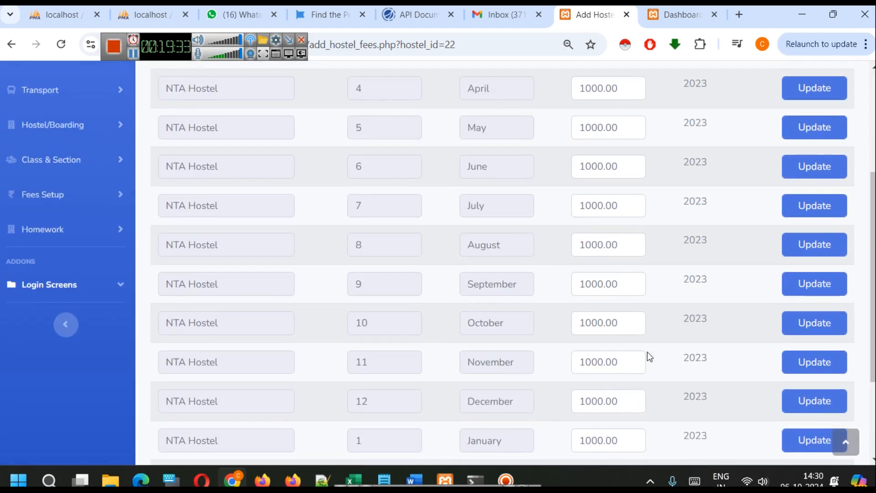
scroll(649, 356, "up", 3)
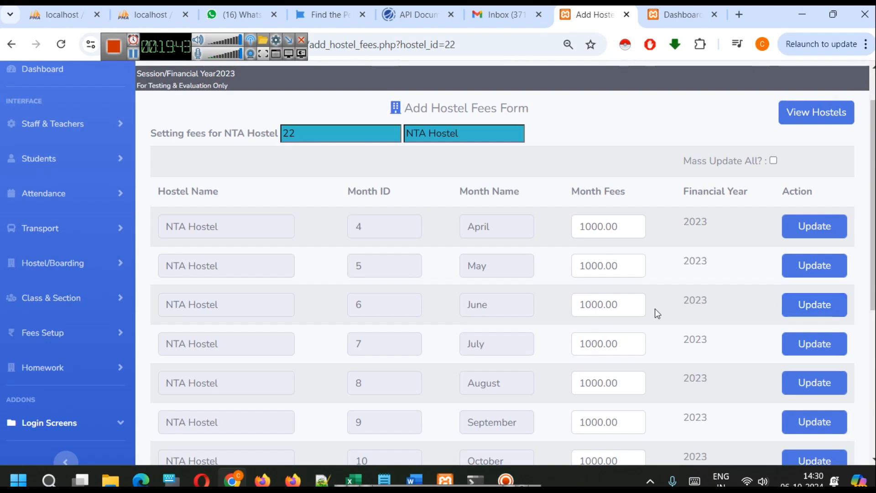
Set NTA Hostel's June fee to 0, update that month, and check the fee list
left_click_drag(620, 303, 550, 302)
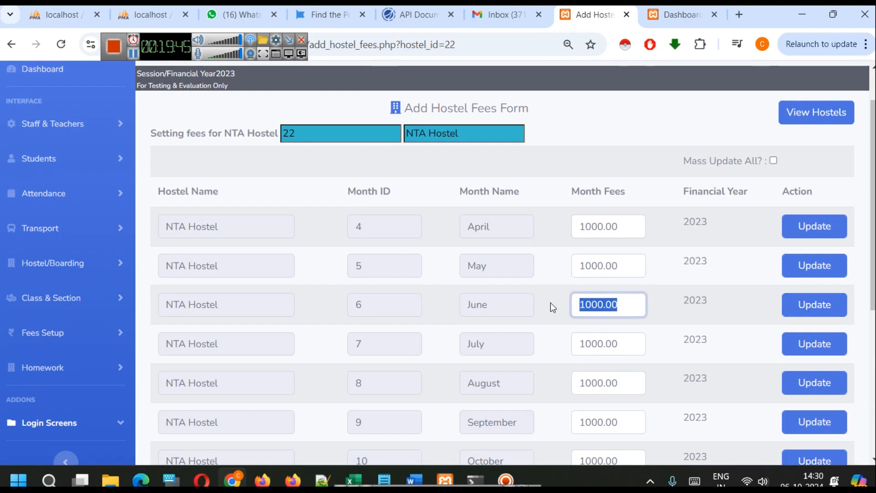
type("0")
left_click(606, 343)
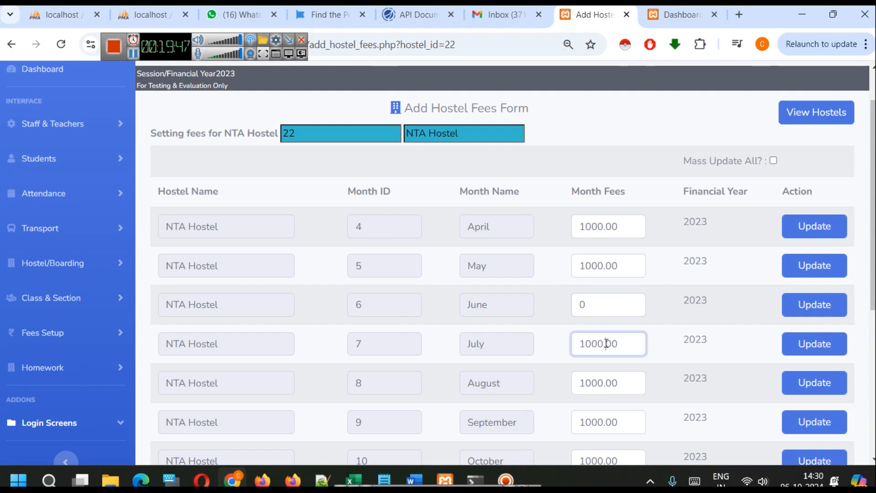
left_click(800, 310)
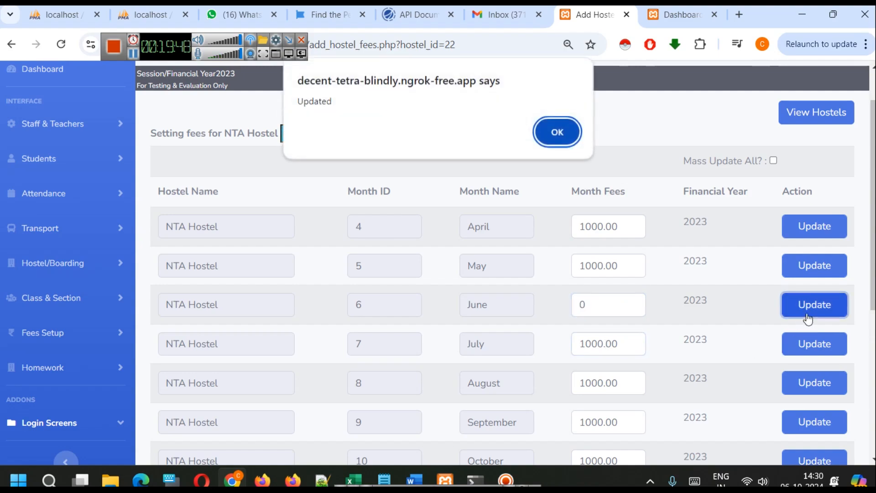
left_click(568, 131)
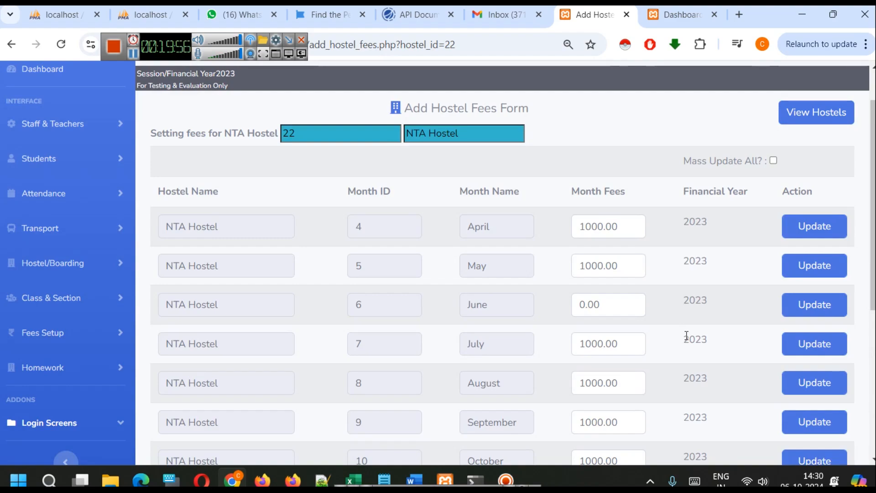
scroll(583, 340, "up", 2)
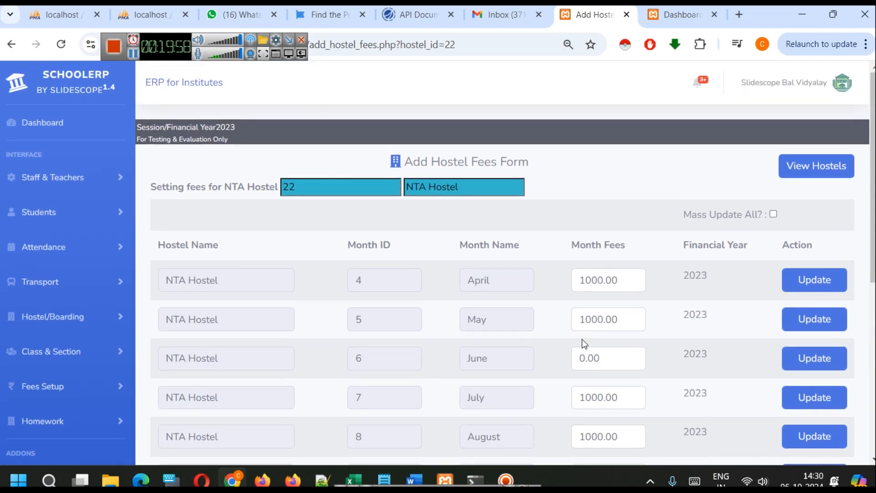
scroll(584, 343, "down", 3)
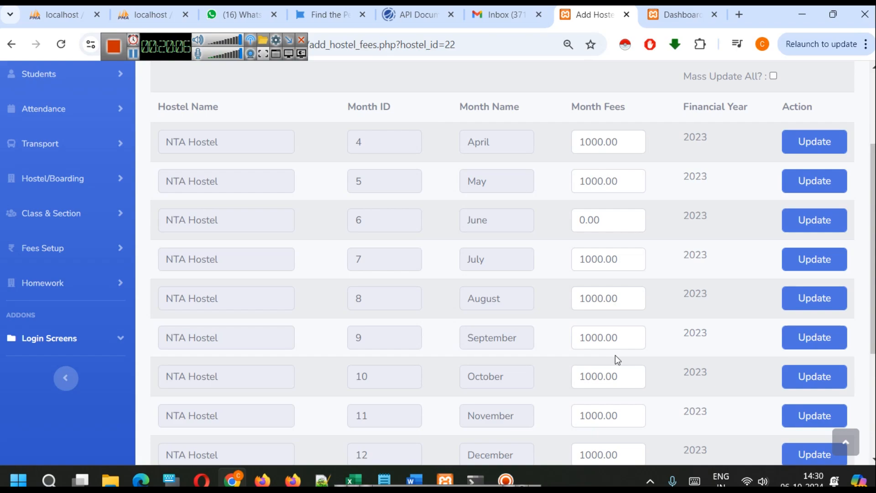
Return to the hostel list and add a hostel named KSR Hostel
scroll(620, 354, "up", 3)
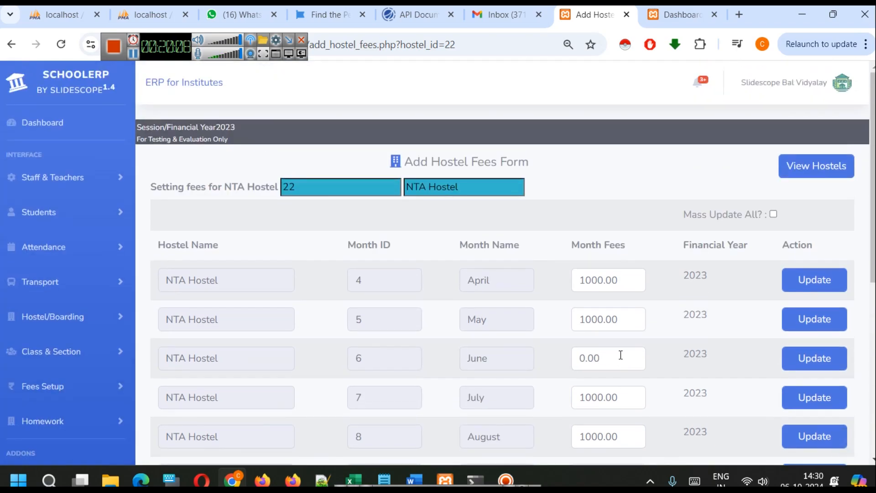
left_click(816, 166)
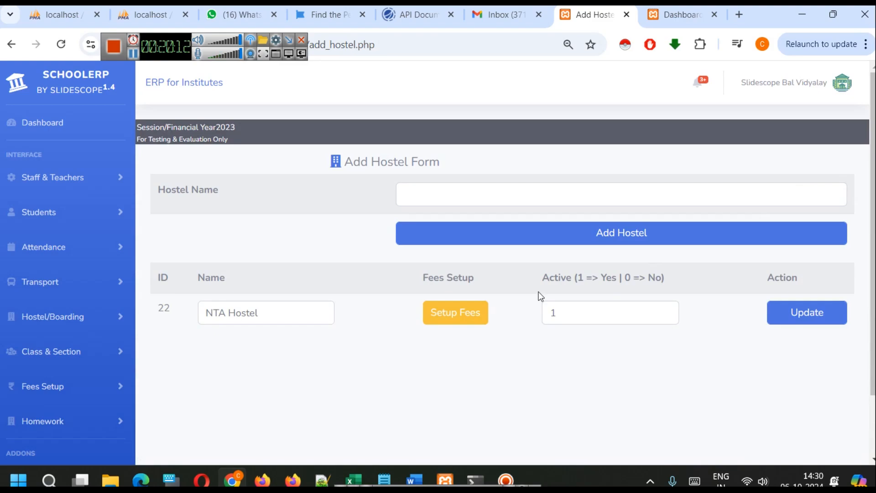
left_click(494, 189)
left_click(507, 248)
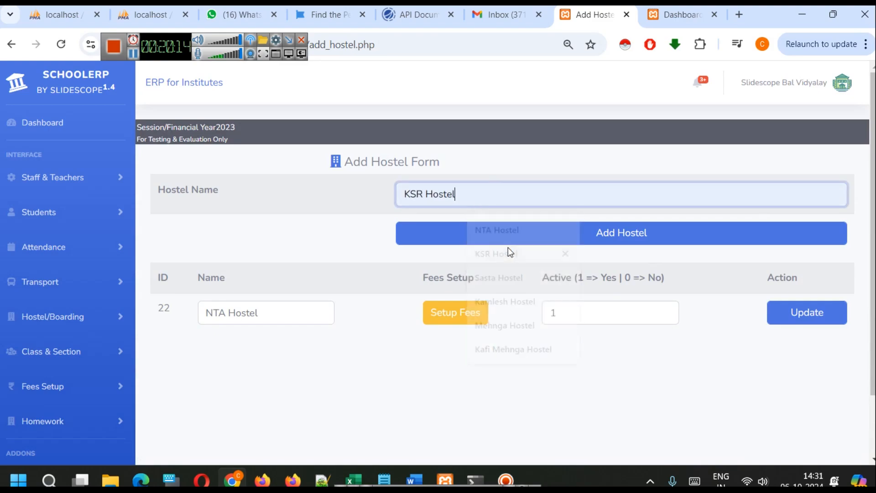
left_click(508, 243)
left_click(570, 144)
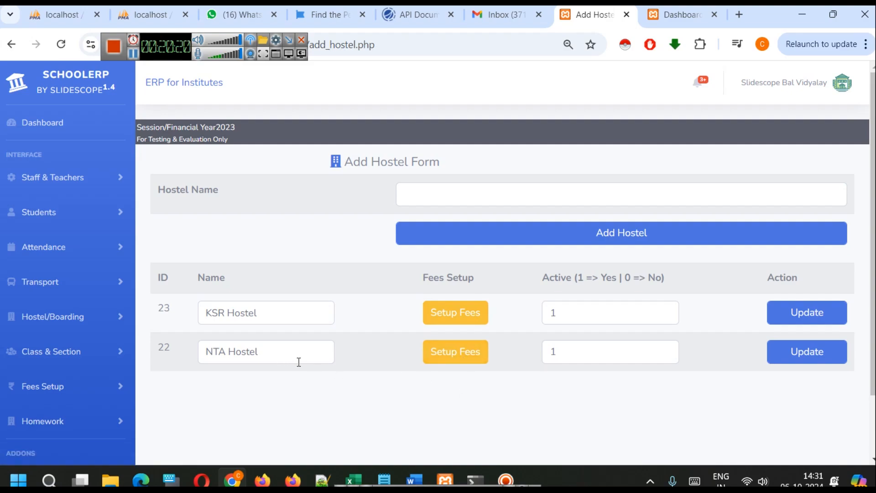
Set KSR Hostel's fee to 1500 for every month using Mass Update All, and return to the hostel list
left_click(472, 319)
left_click(773, 216)
key("Tab")
type("1500")
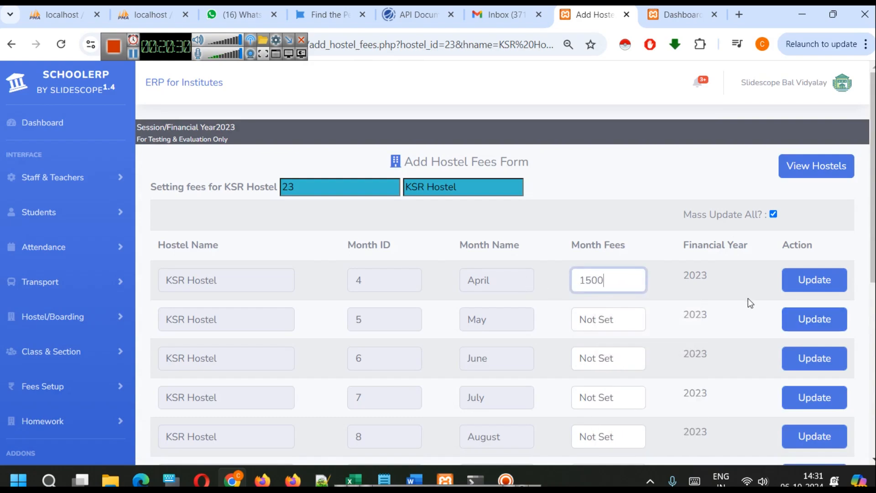
left_click(814, 279)
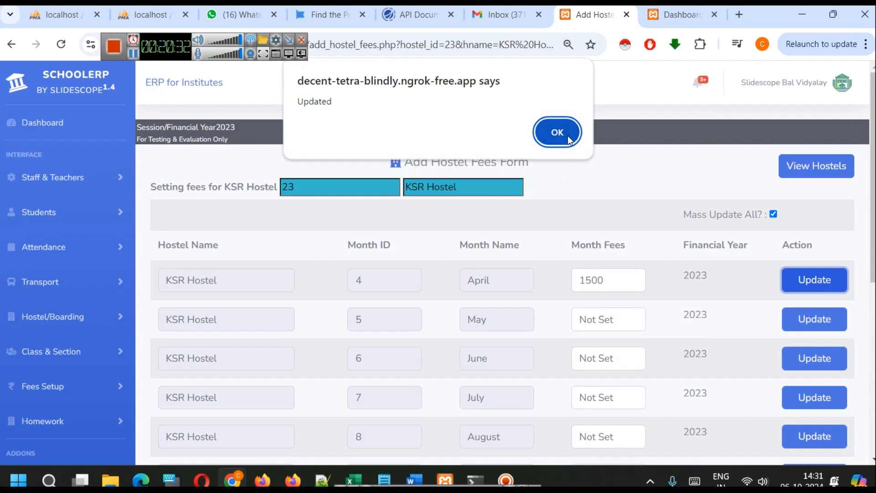
left_click(568, 136)
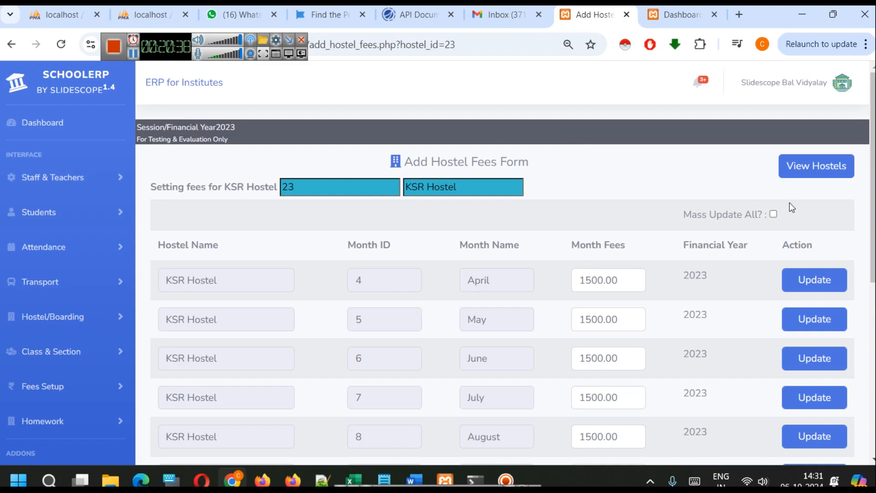
left_click(795, 173)
scroll(471, 412, "down", 2)
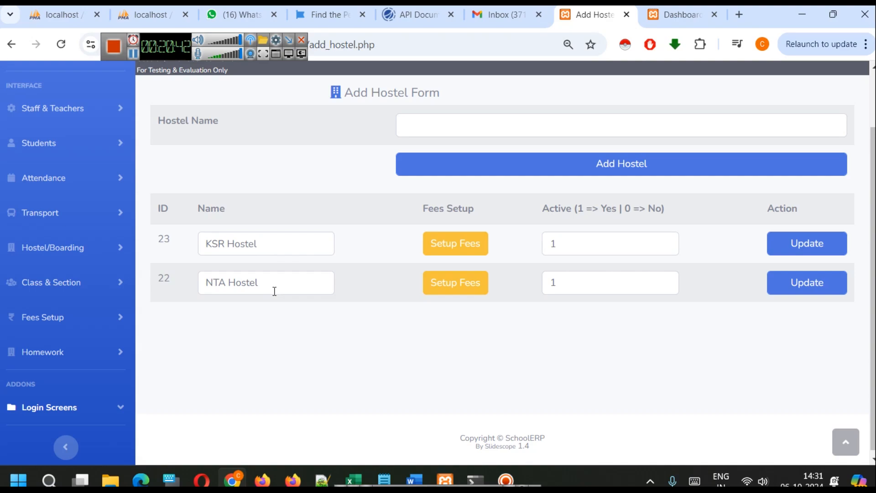
scroll(299, 342, "up", 2)
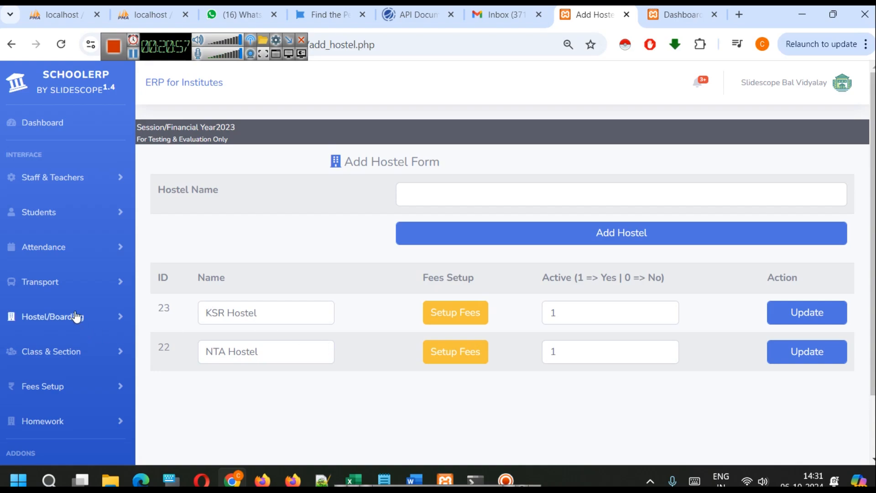
Add an active parent transport route starting at School and ending at Hazratganj
left_click(60, 292)
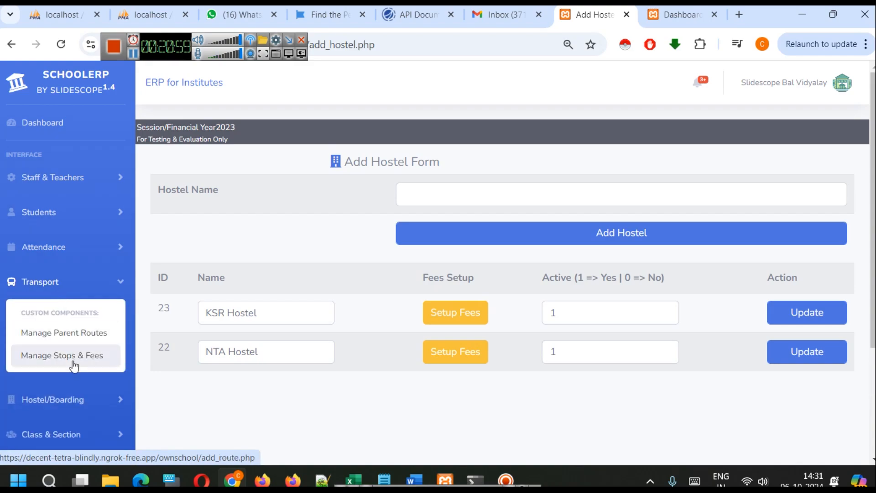
left_click(70, 339)
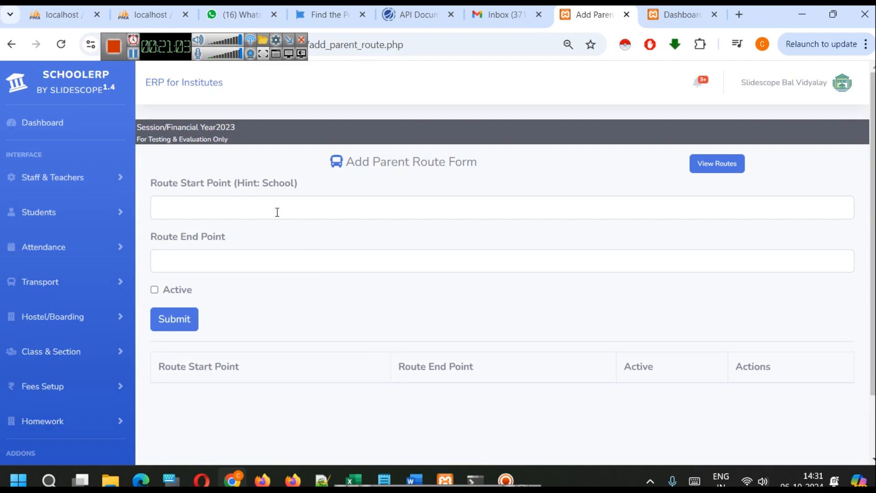
left_click(260, 202)
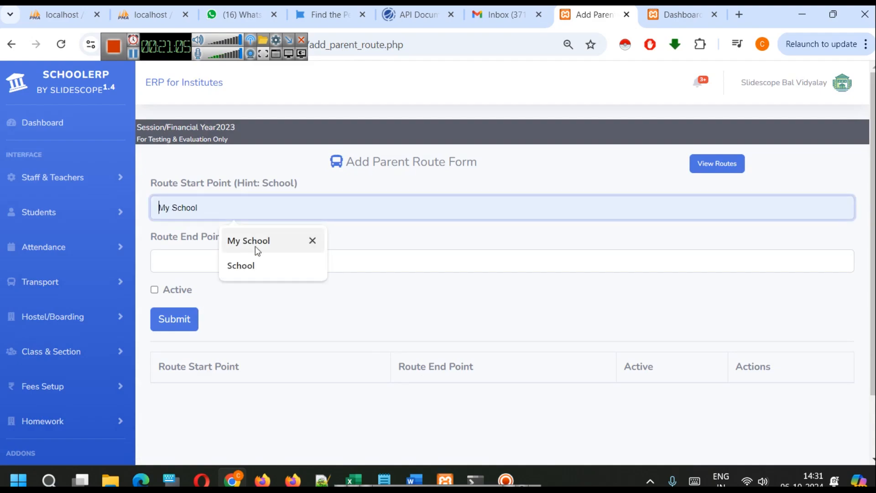
left_click(250, 267)
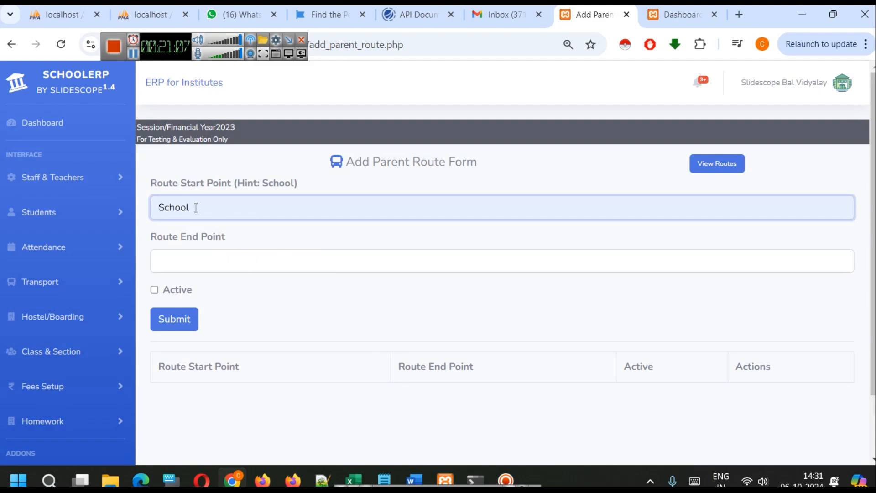
left_click(256, 255)
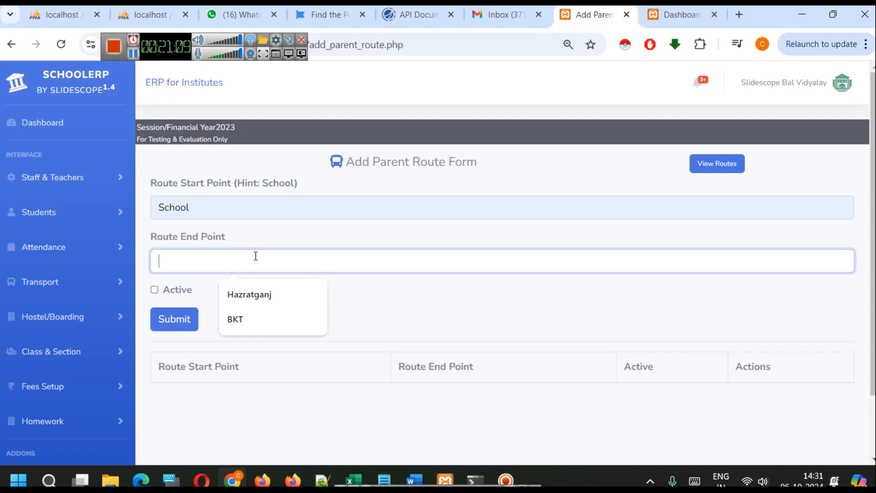
left_click(267, 297)
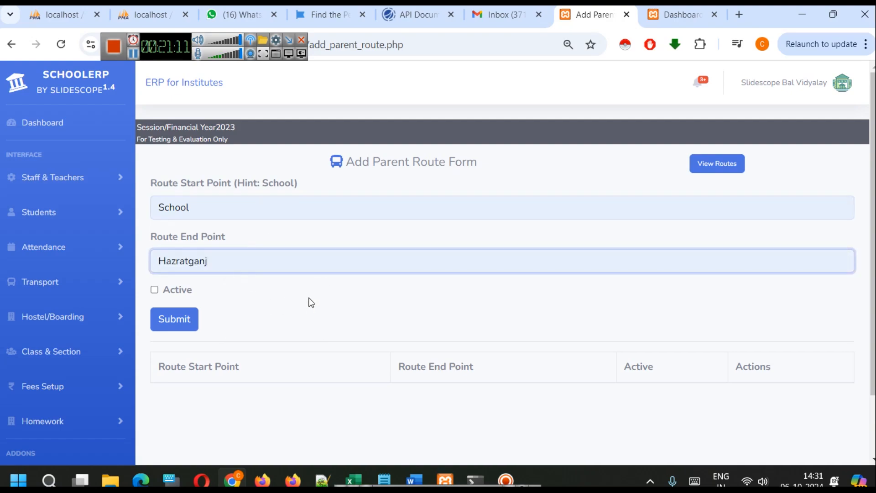
left_click(155, 290)
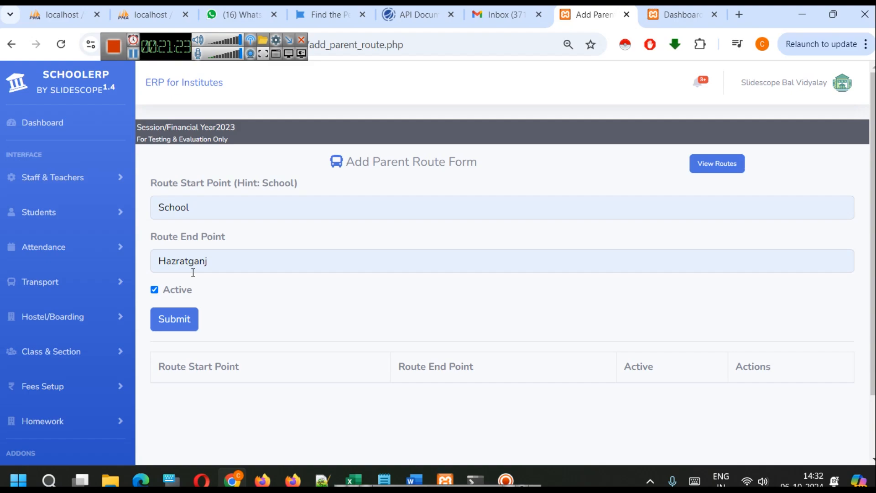
left_click(190, 324)
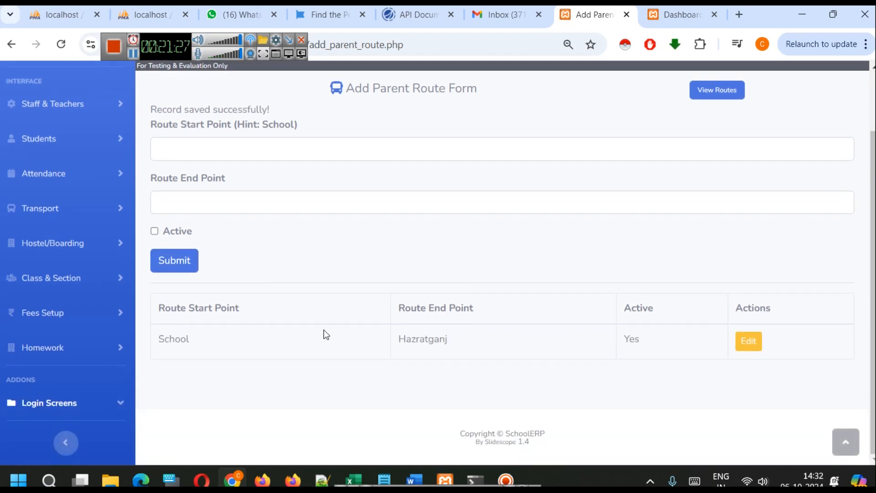
Add a second active parent route from School to BKT
left_click(211, 143)
left_click(244, 174)
left_click(219, 198)
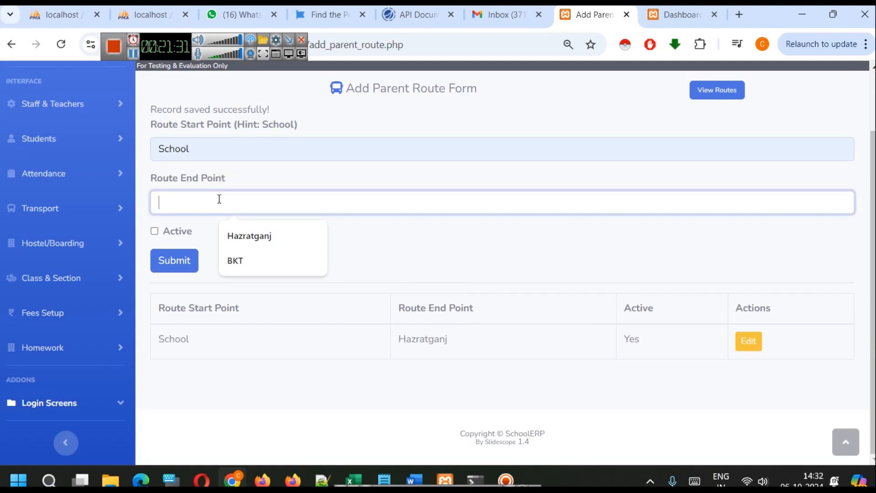
left_click(232, 265)
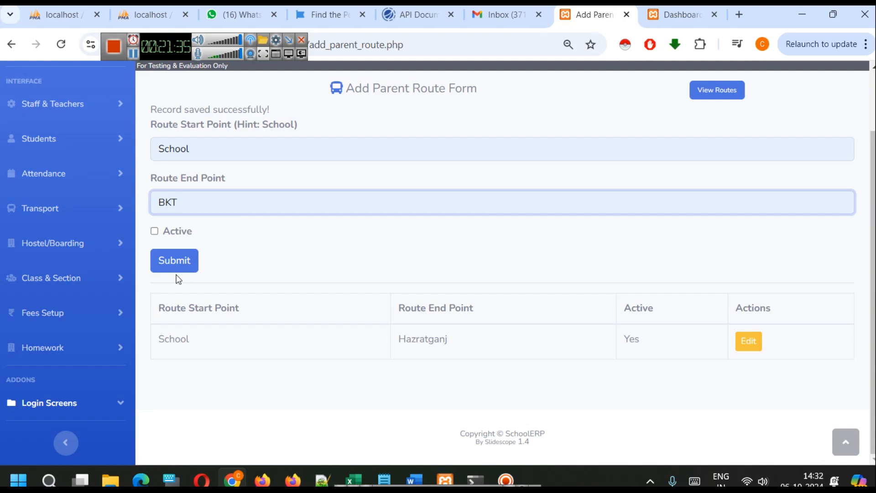
left_click(154, 231)
left_click(185, 263)
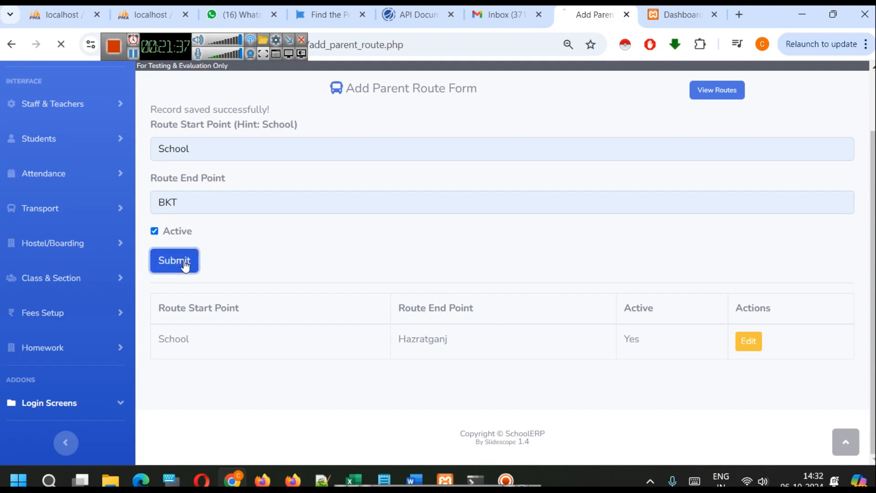
scroll(373, 286, "down", 2)
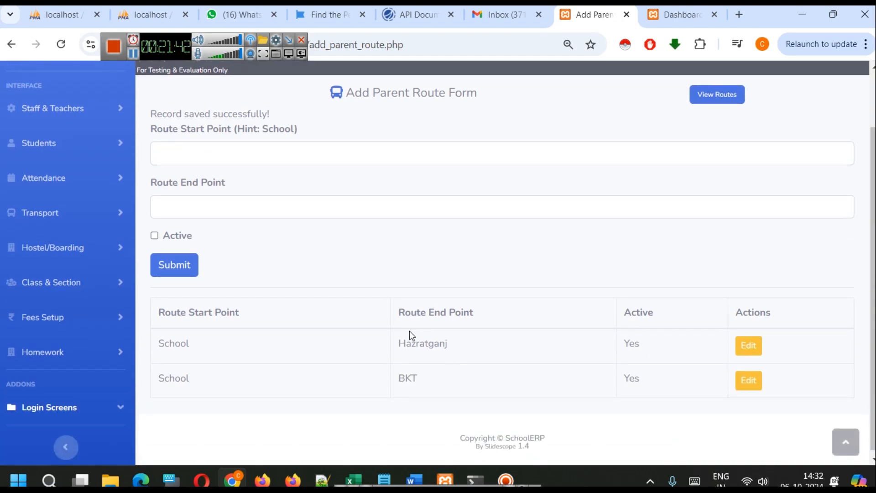
Reopen the parent routes page and review the start point, end point and active status of the saved routes
scroll(409, 333, "up", 2)
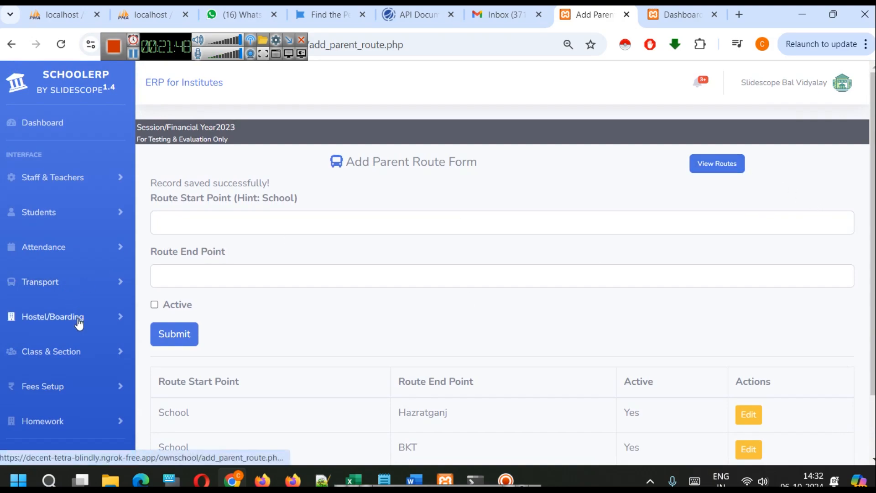
left_click(72, 294)
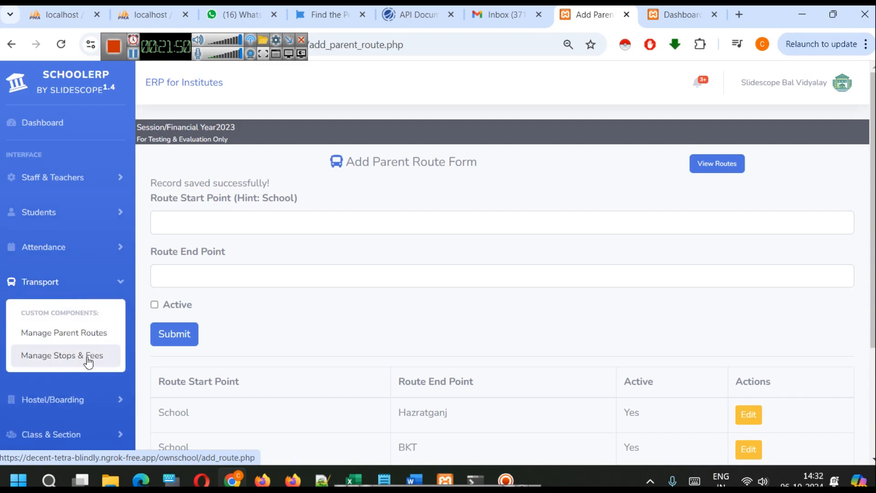
left_click(76, 343)
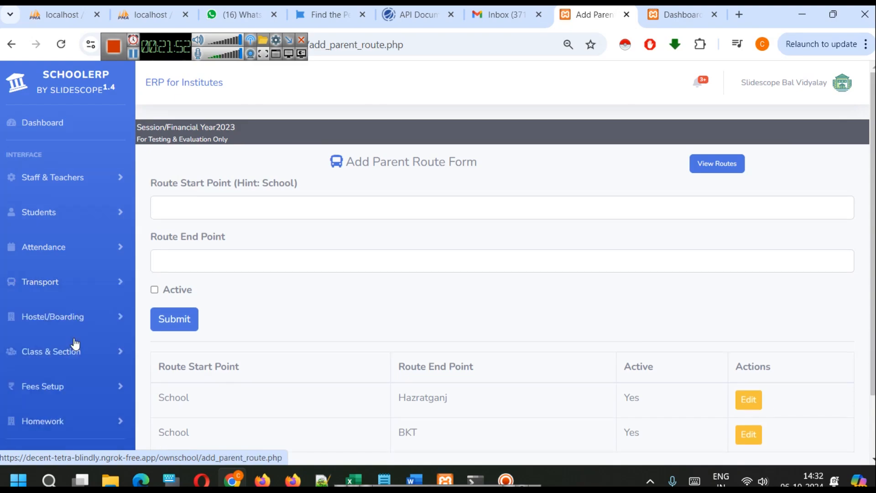
scroll(303, 322, "down", 2)
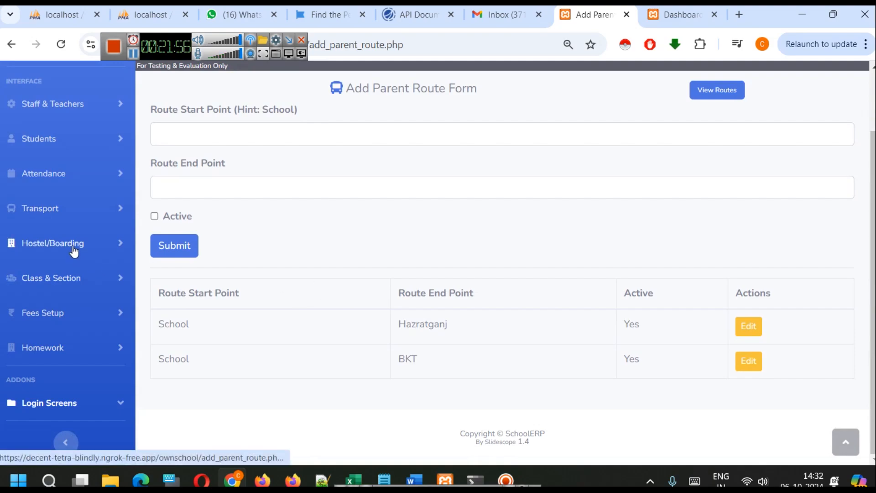
Open the transport stops and fees page and add Mahanagar as an active stop on the School to Hazratganj route
left_click(71, 222)
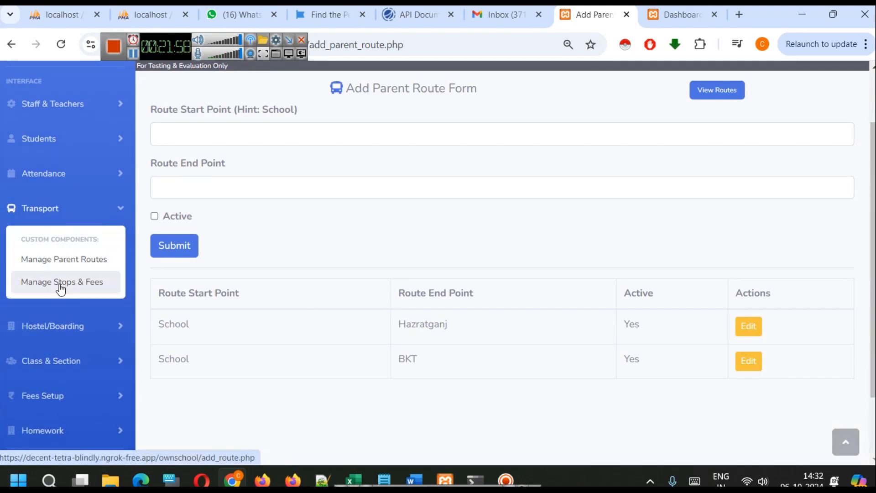
left_click(63, 282)
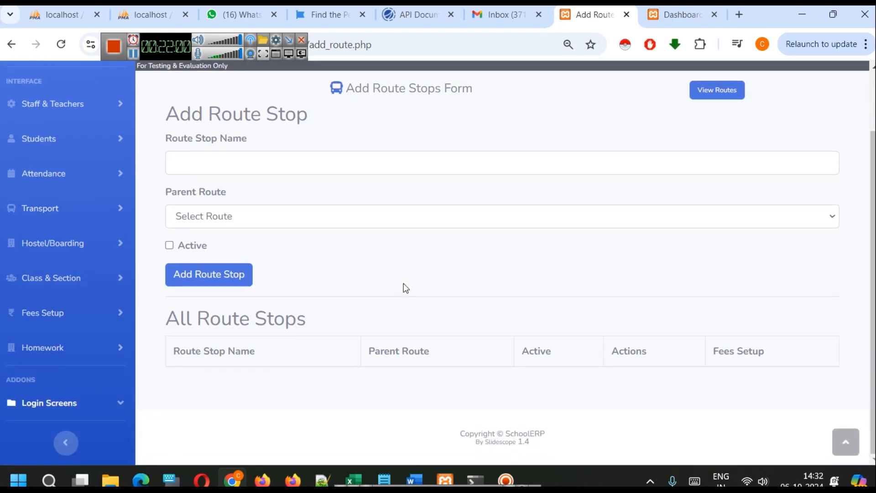
left_click(249, 214)
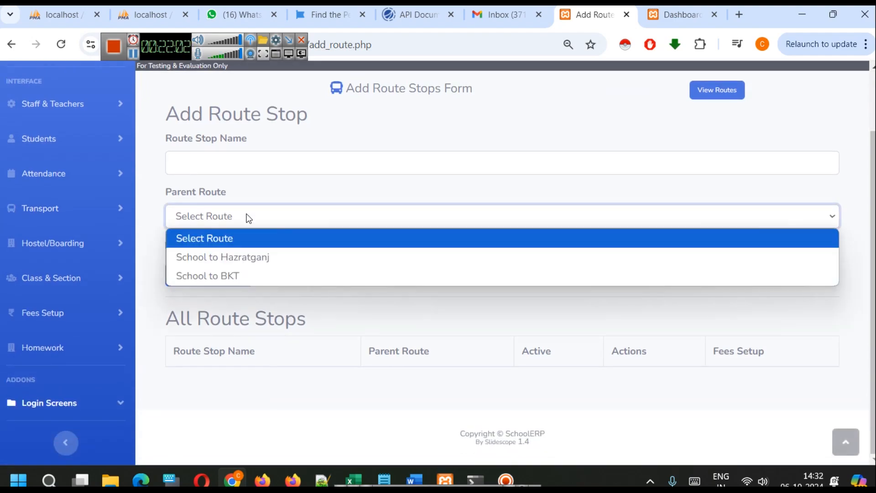
left_click(247, 253)
left_click(231, 161)
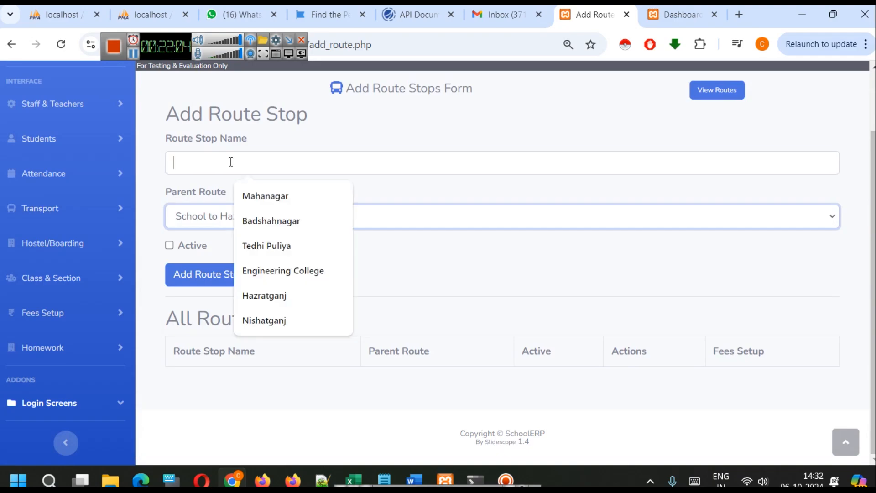
left_click(247, 195)
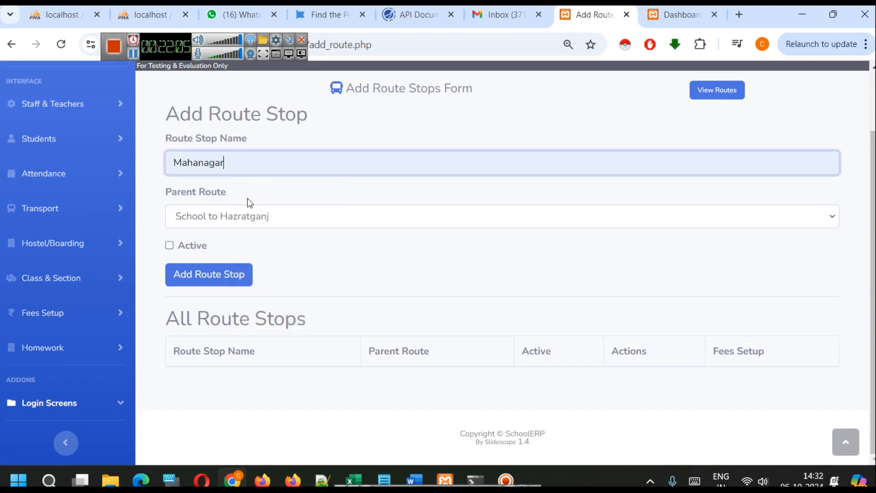
left_click(169, 245)
left_click(200, 274)
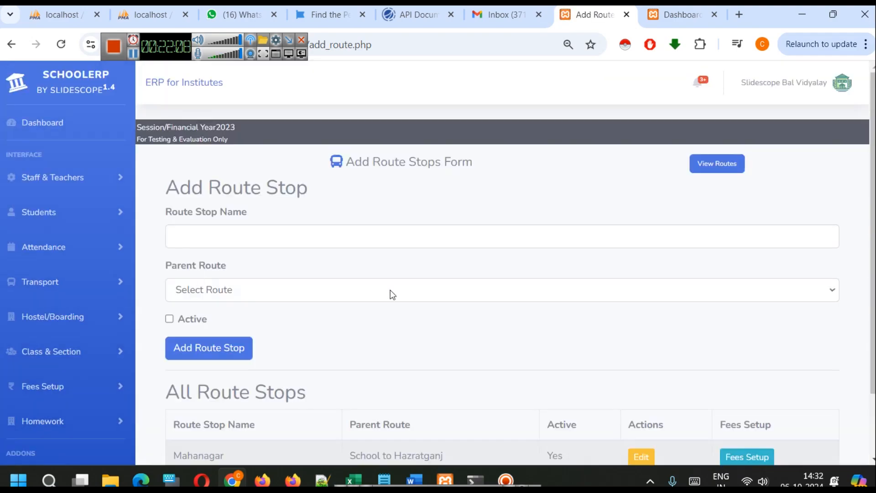
Add Nishatganj as another active stop on the School to Hazratganj route
scroll(390, 292, "down", 2)
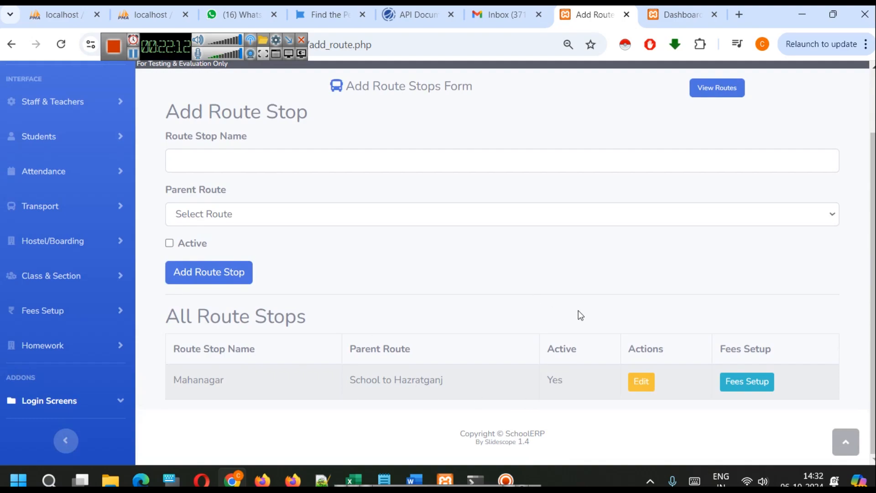
left_click(215, 160)
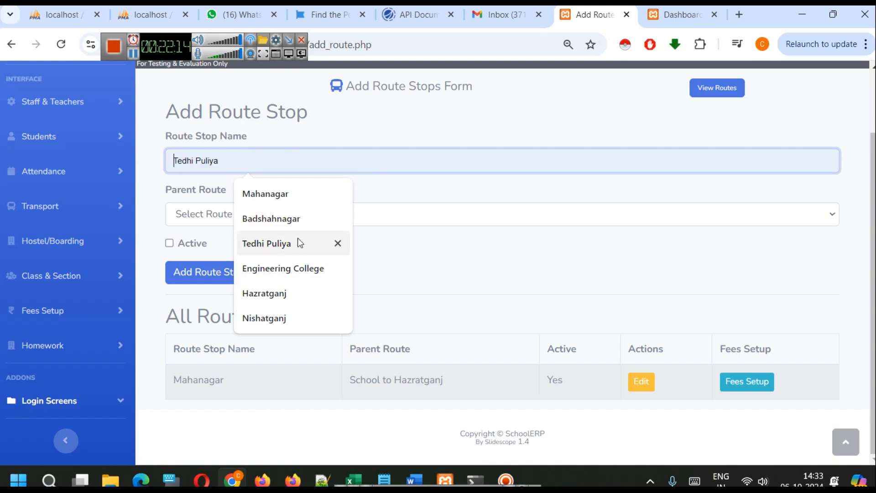
left_click(270, 310)
left_click(215, 213)
left_click(228, 254)
left_click(169, 243)
left_click(197, 271)
scroll(384, 292, "down", 2)
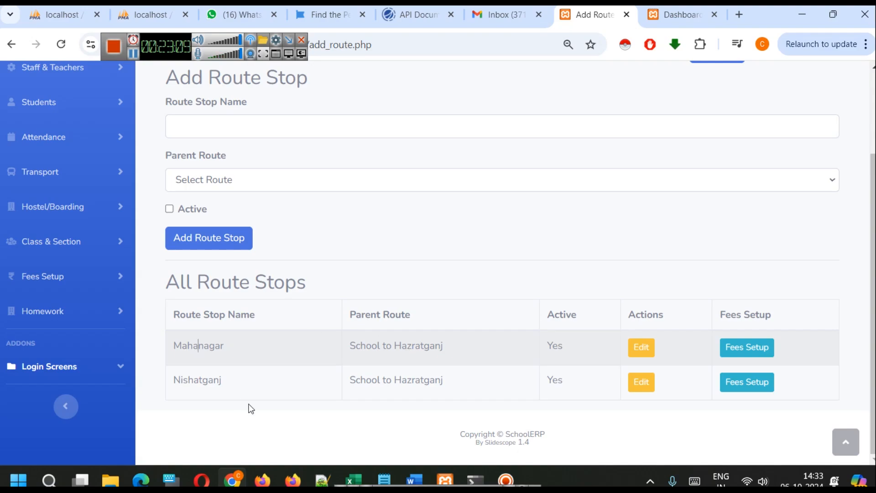
double_click(209, 382)
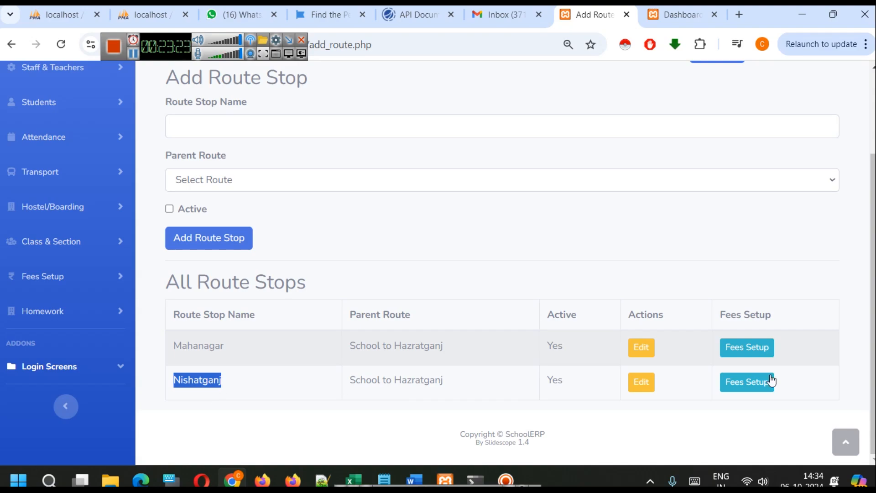
left_click(374, 365)
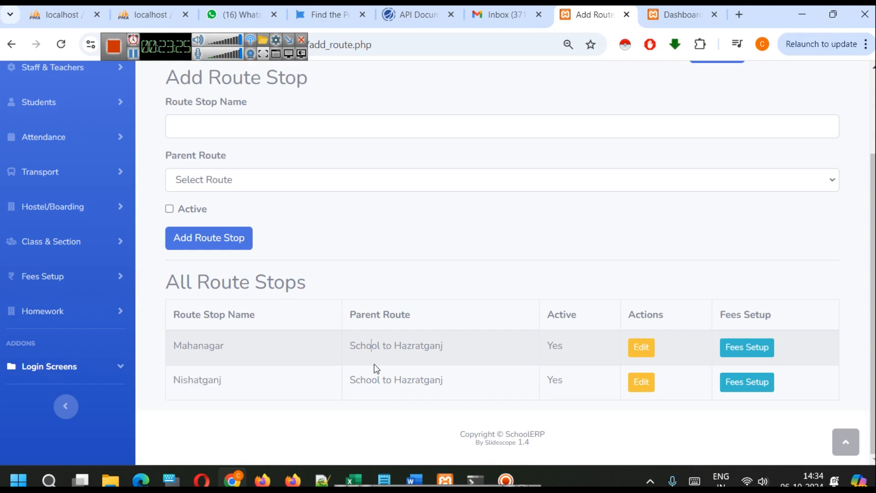
scroll(374, 367, "up", 3)
scroll(374, 367, "down", 3)
Set the Mahanagar stop's monthly transport fee to 110 for all months using mass update
left_click(743, 351)
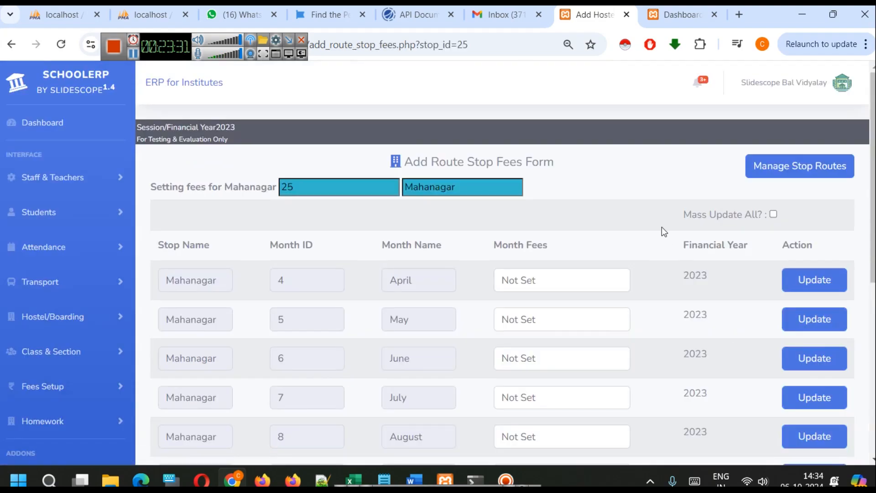
left_click(773, 214)
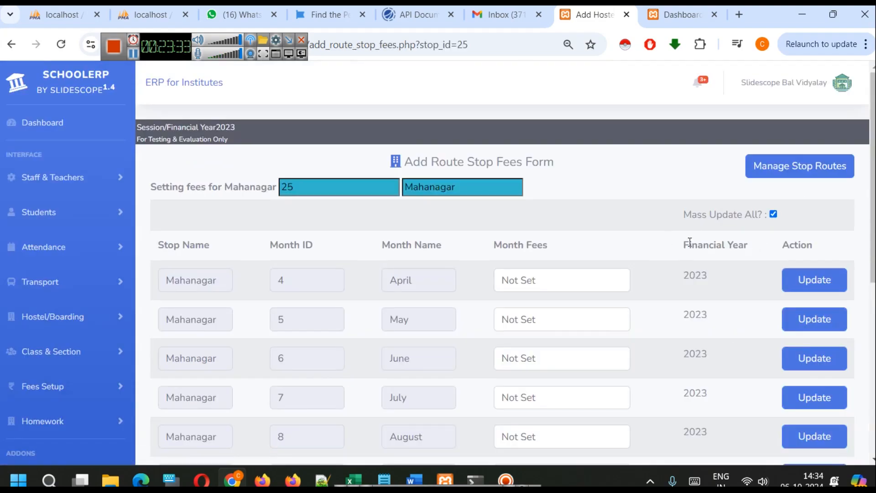
left_click(568, 274)
type("1")
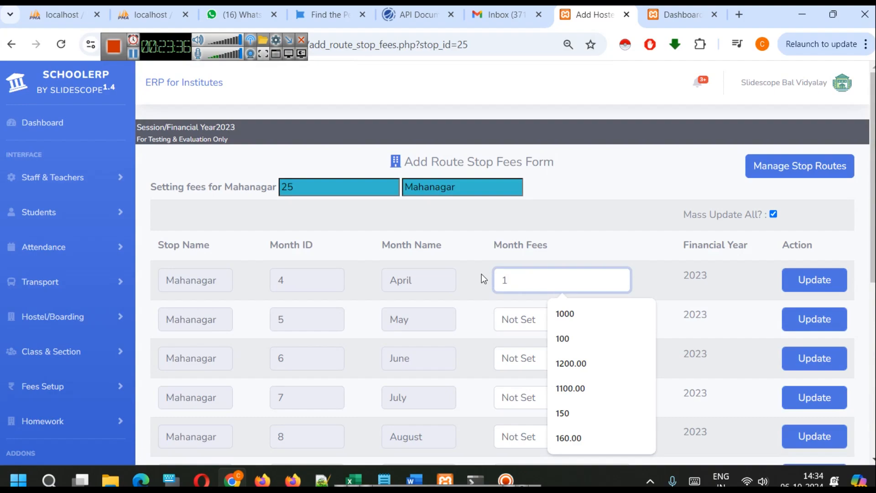
type("10")
left_click(619, 264)
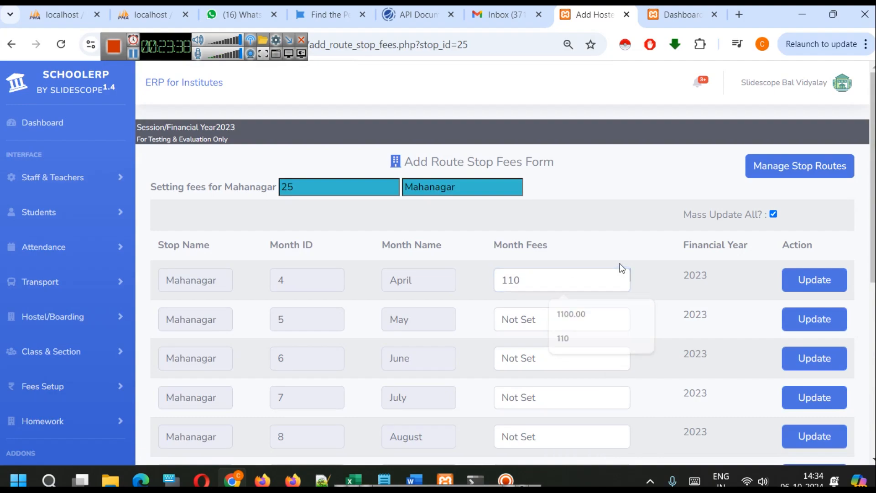
left_click(801, 279)
left_click(558, 127)
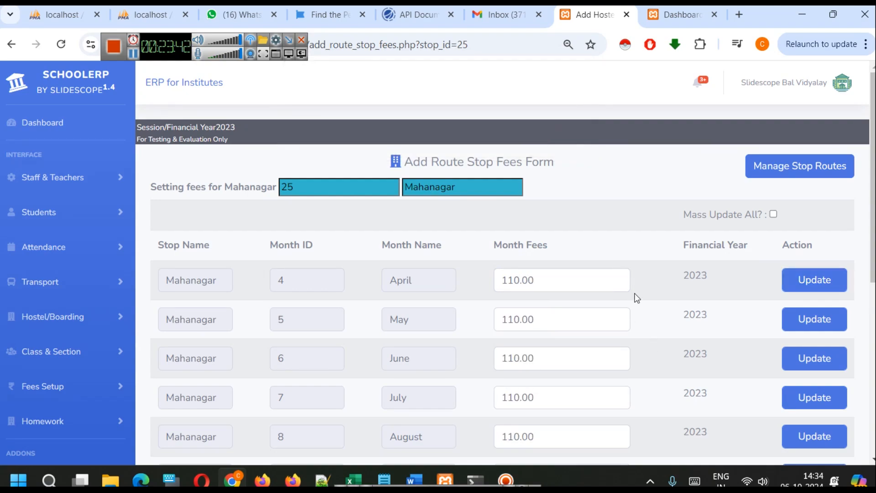
Set the Nishatganj stop's monthly transport fee to 160 for all months using mass update, and return to the route stops list
left_click(781, 170)
scroll(482, 323, "down", 3)
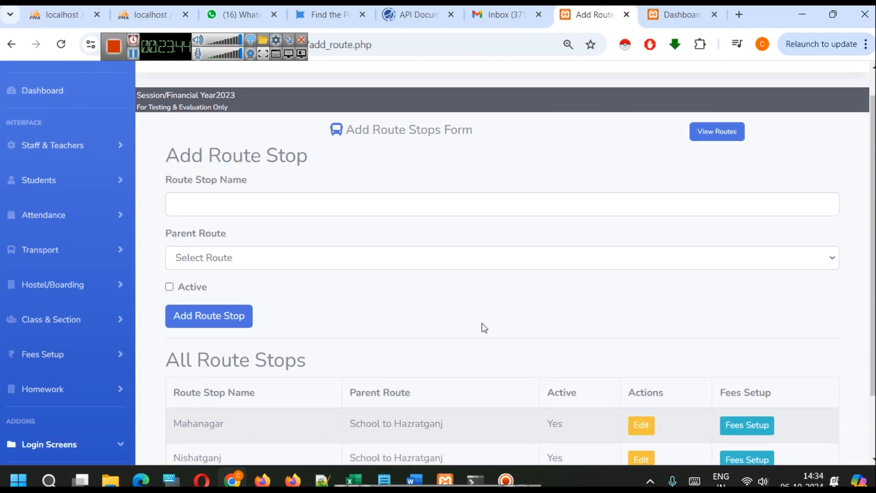
left_click(732, 384)
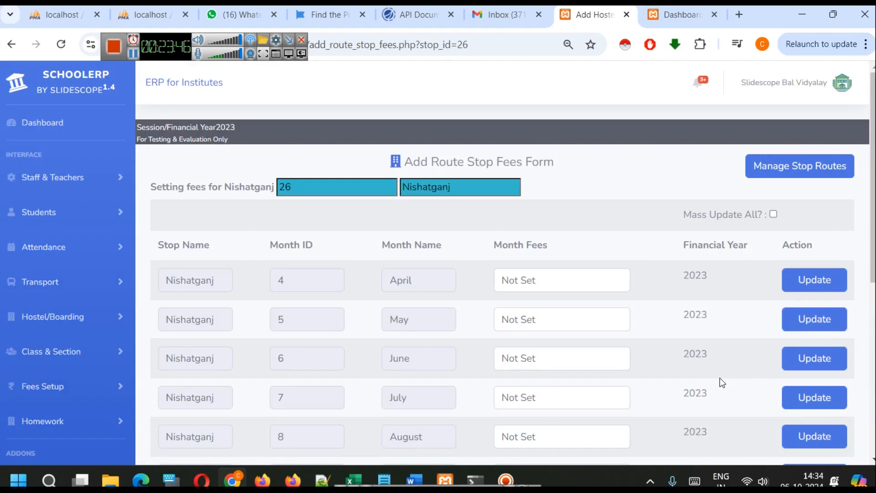
double_click(557, 287)
triple_click(559, 288)
type("160")
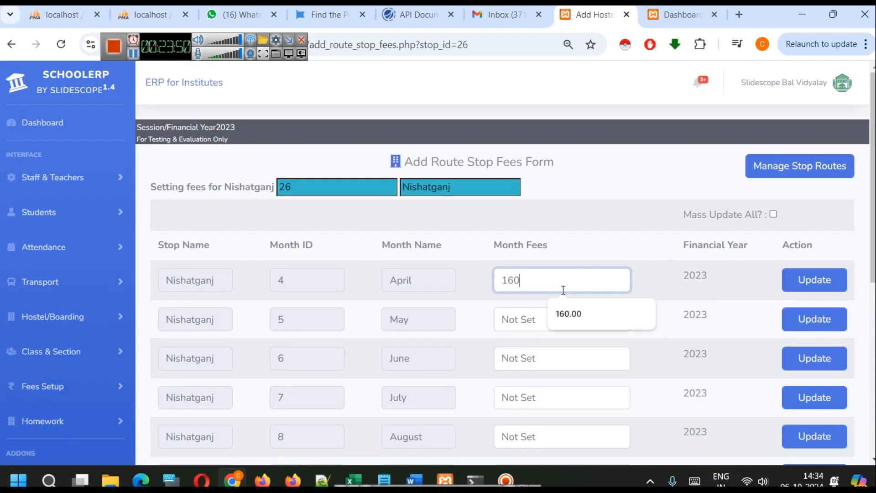
left_click(773, 213)
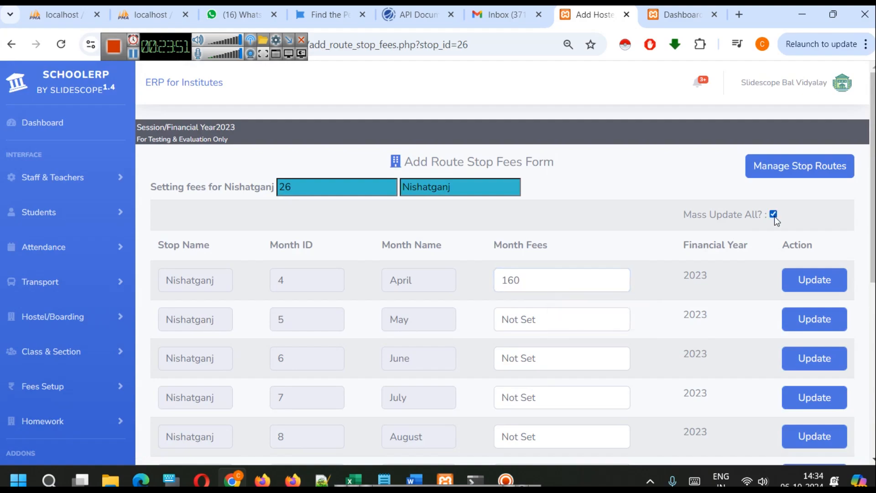
left_click(810, 287)
left_click(552, 130)
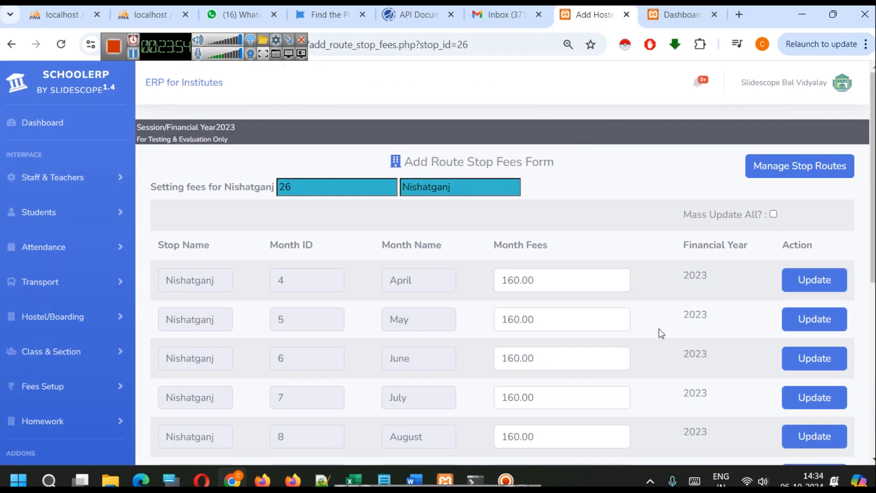
scroll(659, 328, "down", 6)
scroll(626, 336, "up", 7)
left_click(801, 165)
scroll(612, 317, "down", 3)
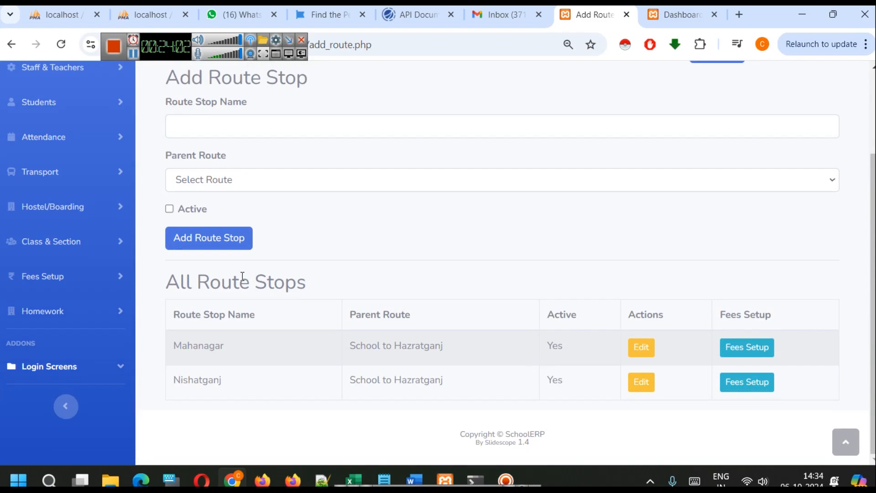
Review the monthly fees set for KSR Hostel and NTA Hostel, and reopen the transport stops and fees page
left_click(50, 206)
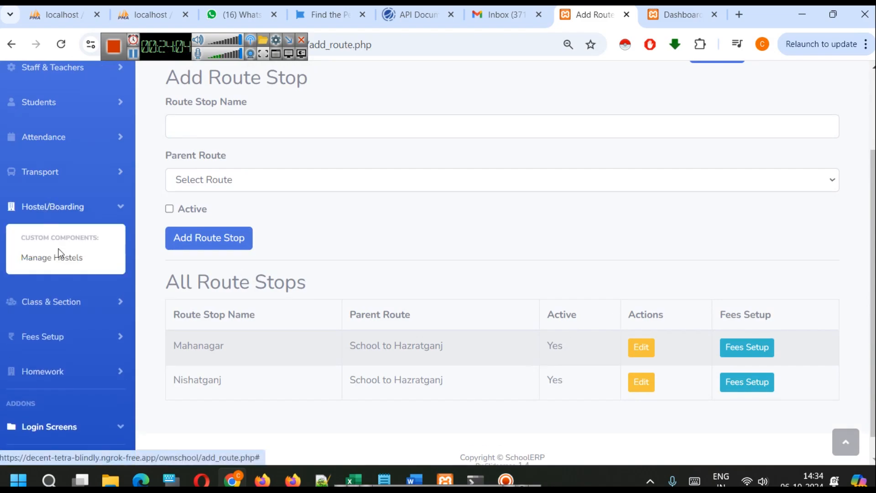
left_click(61, 266)
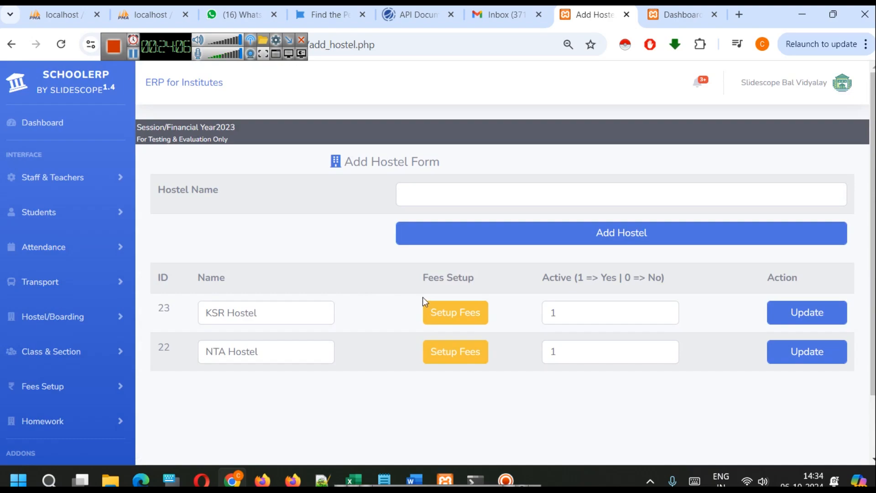
left_click(469, 316)
scroll(530, 317, "down", 7)
scroll(530, 317, "up", 6)
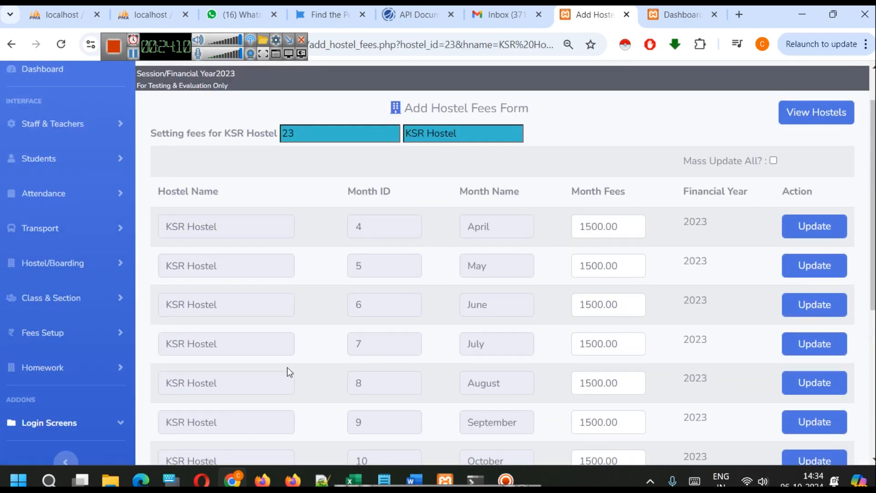
left_click(814, 117)
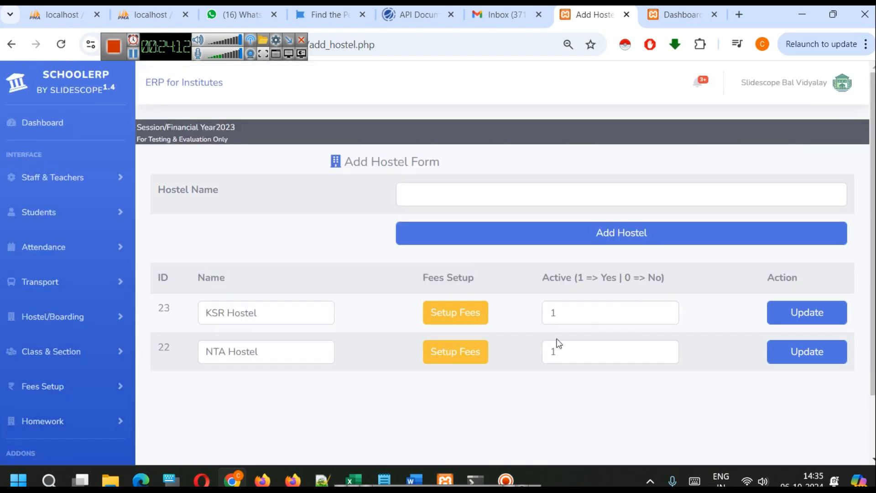
left_click(434, 357)
scroll(578, 353, "down", 5)
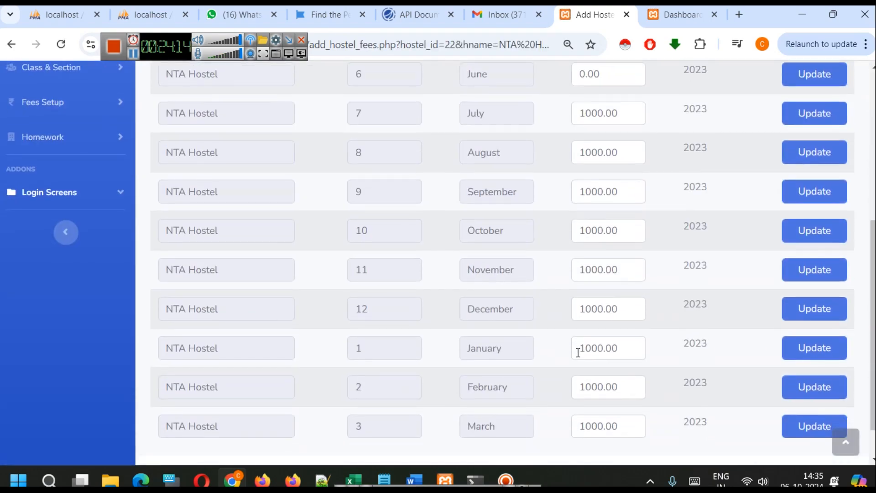
scroll(73, 335, "up", 1)
scroll(72, 335, "up", 3)
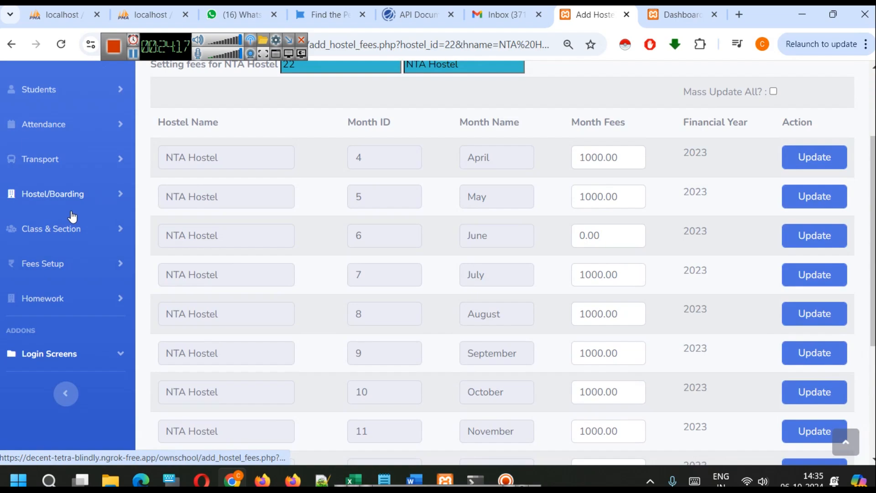
left_click(53, 166)
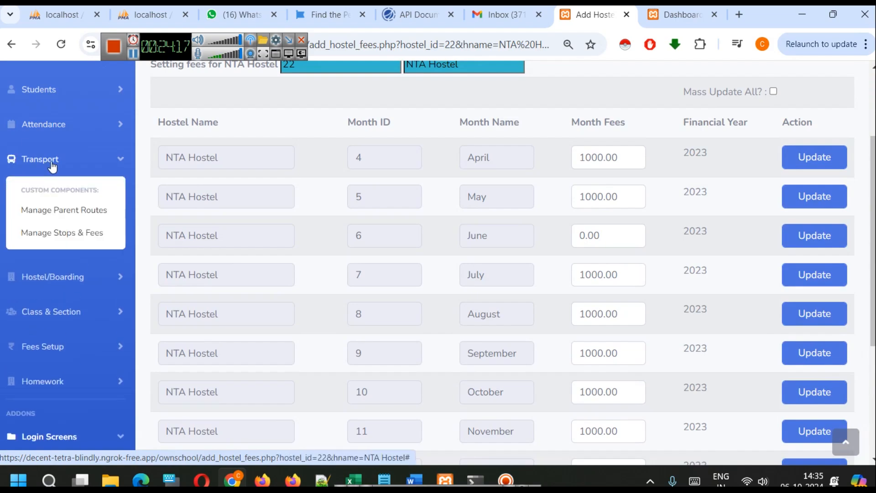
left_click(85, 240)
scroll(500, 344, "down", 3)
scroll(500, 345, "up", 3)
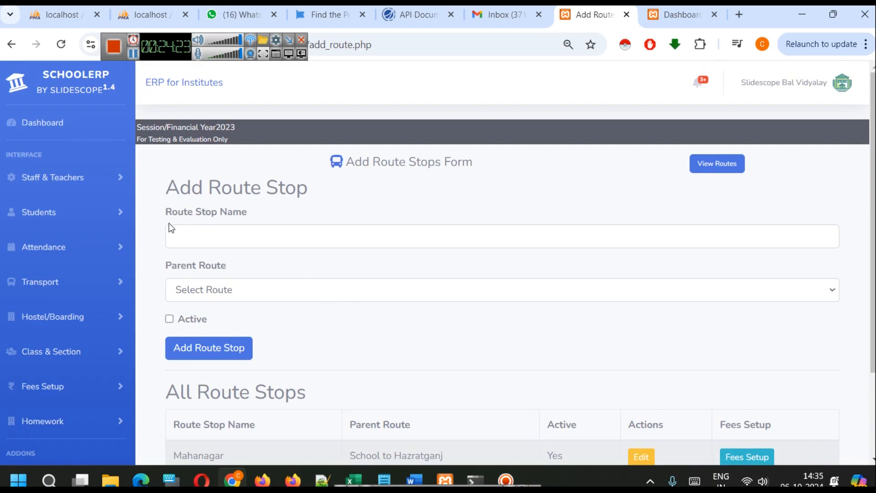
Open the add student form, enter the student's name and set the gender to Female
left_click(76, 220)
left_click(55, 288)
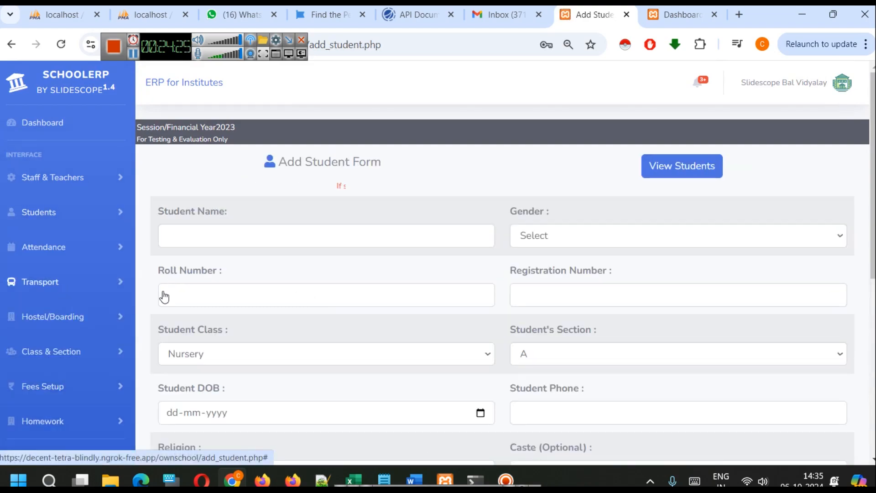
left_click(334, 234)
left_click(277, 319)
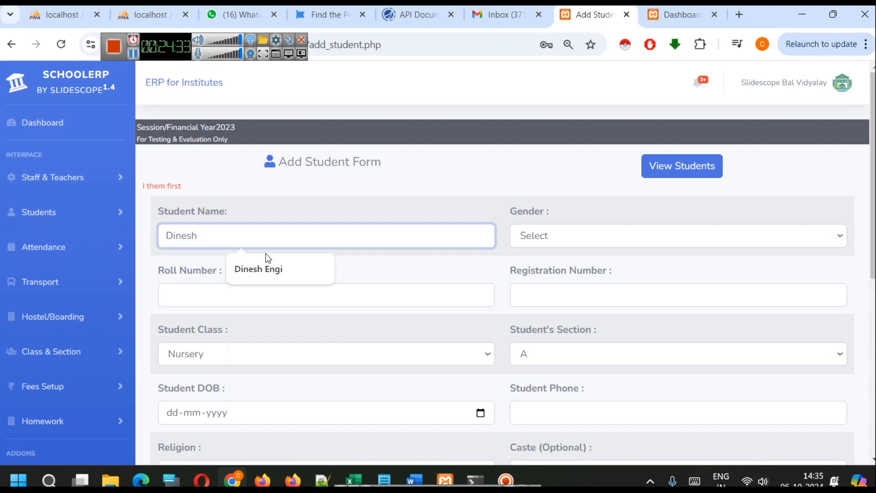
type("Mah")
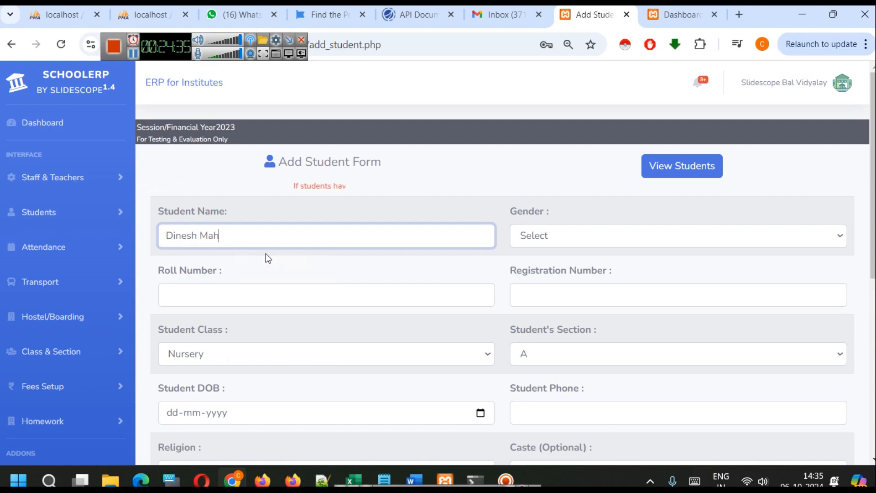
type("ana")
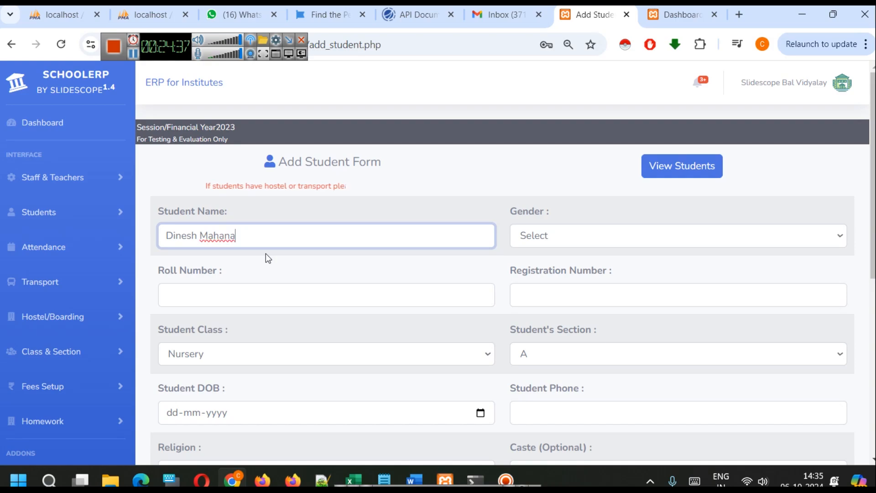
type("gar")
key("Tab")
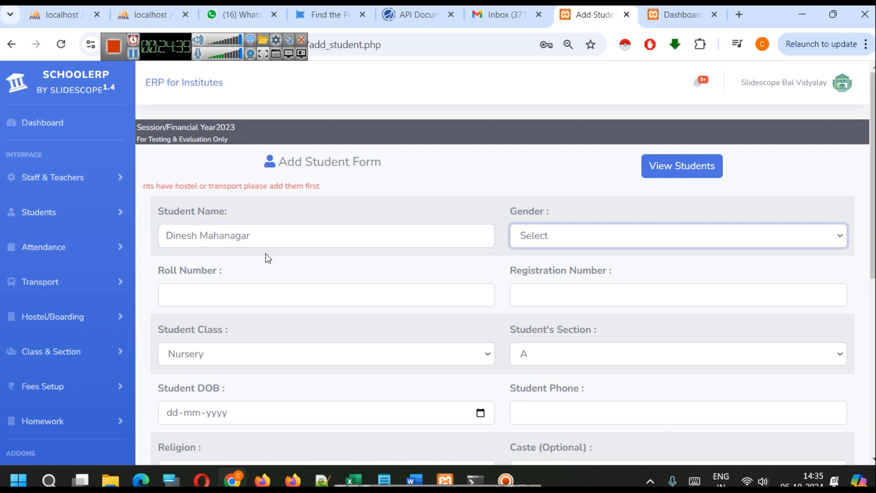
double_click(223, 231)
left_click(554, 240)
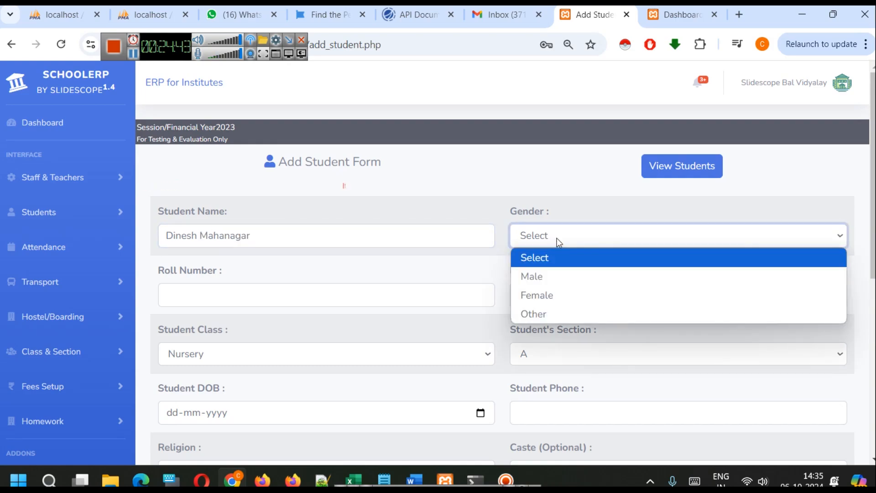
left_click(562, 295)
Set the student's roll number to 3, fill in the registration number and keep the class as Nursery
left_click(341, 298)
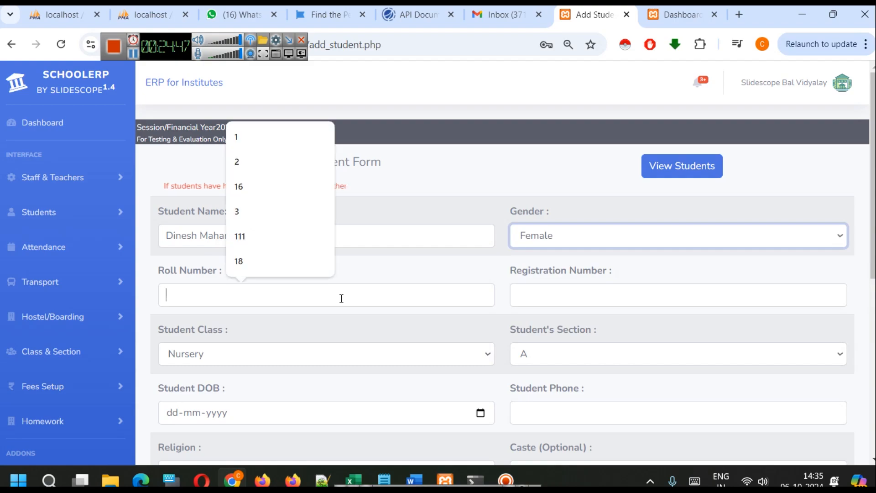
left_click(255, 217)
left_click(649, 297)
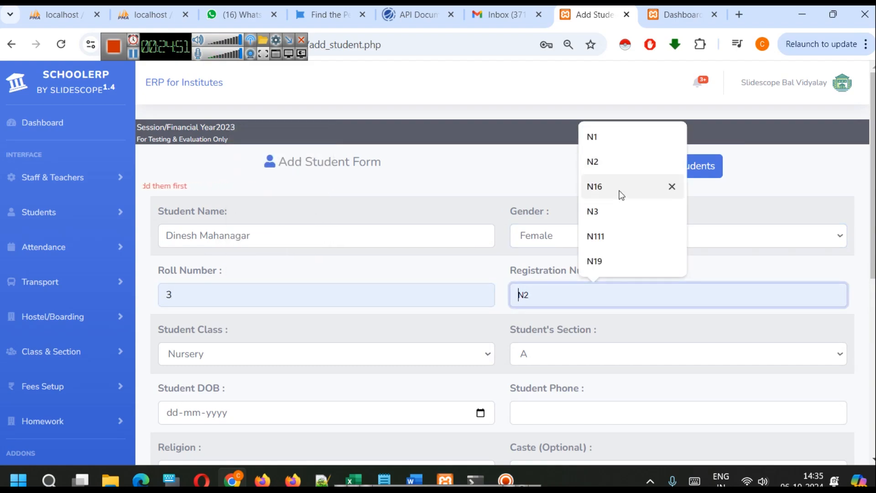
left_click(614, 212)
scroll(580, 252, "down", 3)
left_click(292, 222)
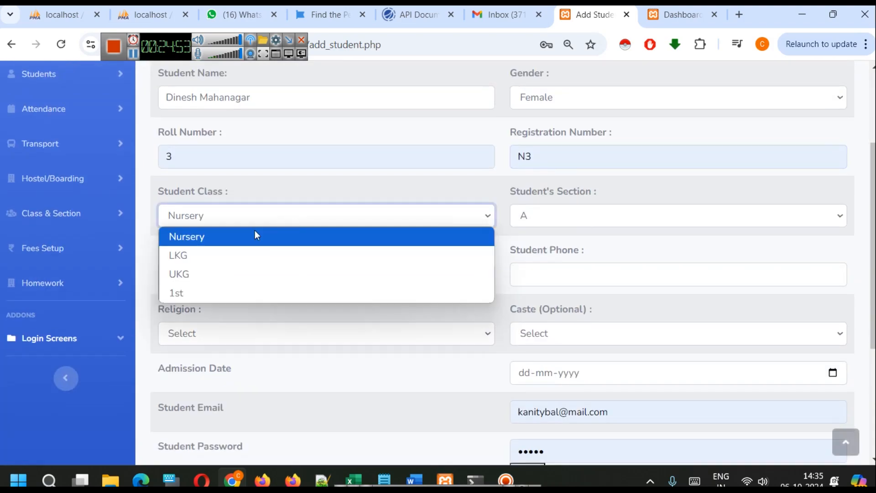
left_click(282, 221)
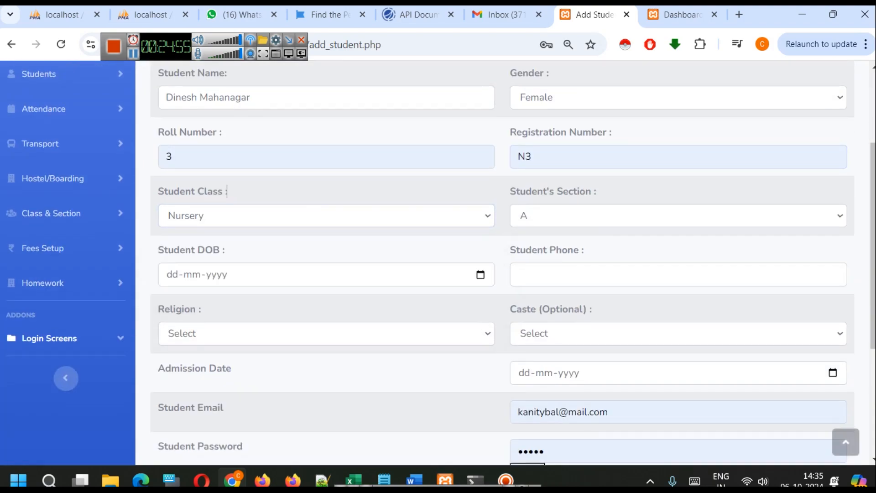
Fill in the student's date of birth and phone number, and set the religion to Other
left_click(480, 276)
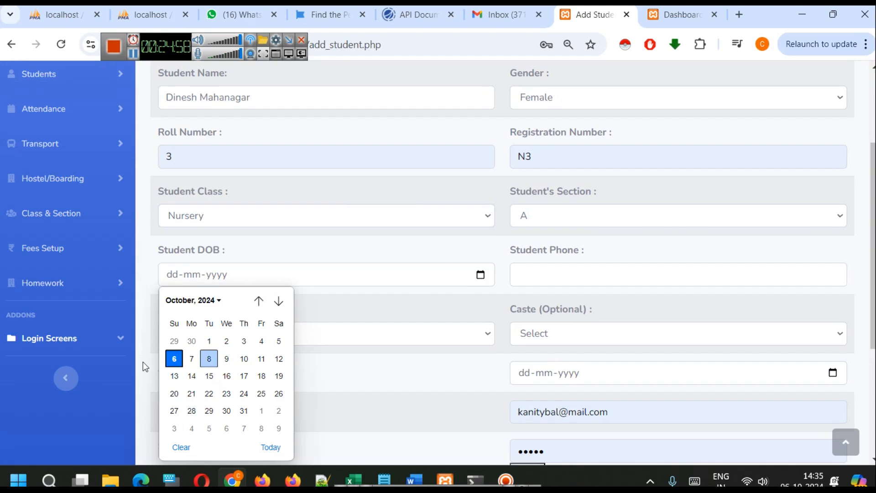
left_click(174, 358)
left_click(214, 275)
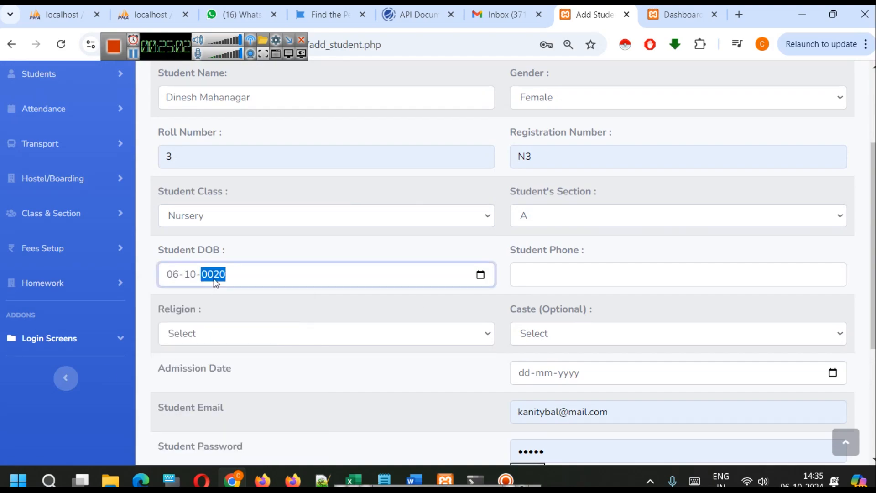
left_click(587, 274)
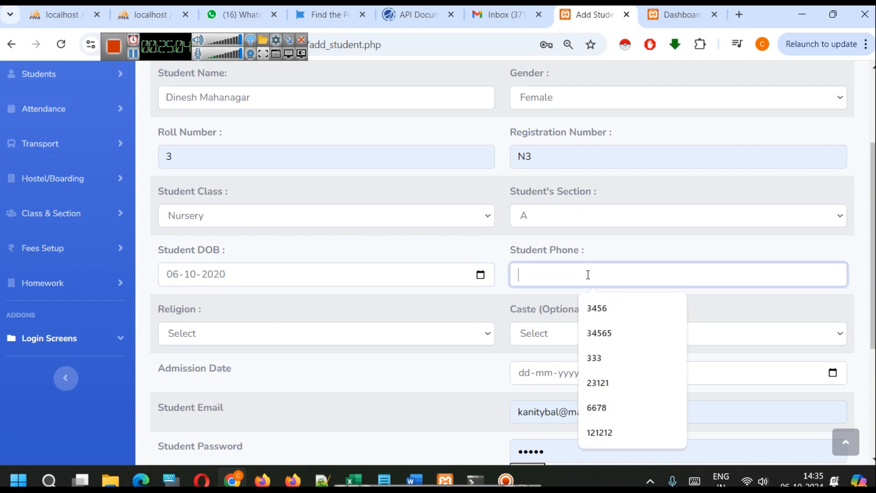
left_click(610, 322)
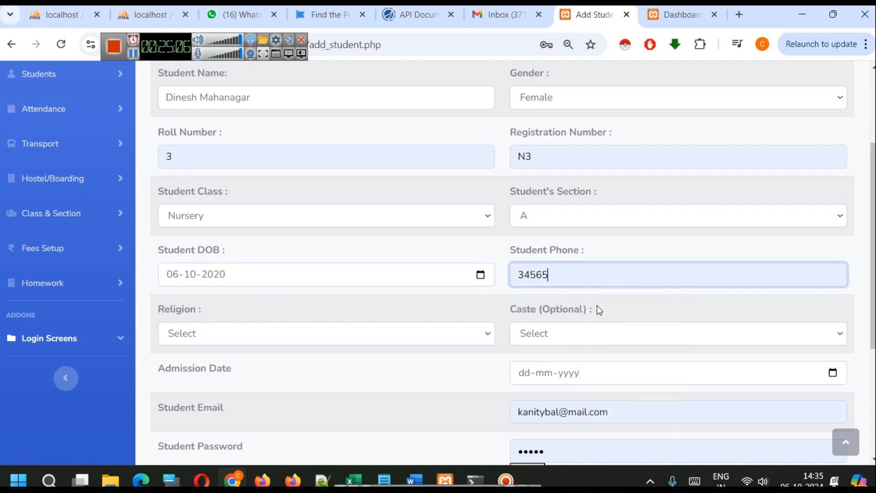
type("7")
left_click(309, 339)
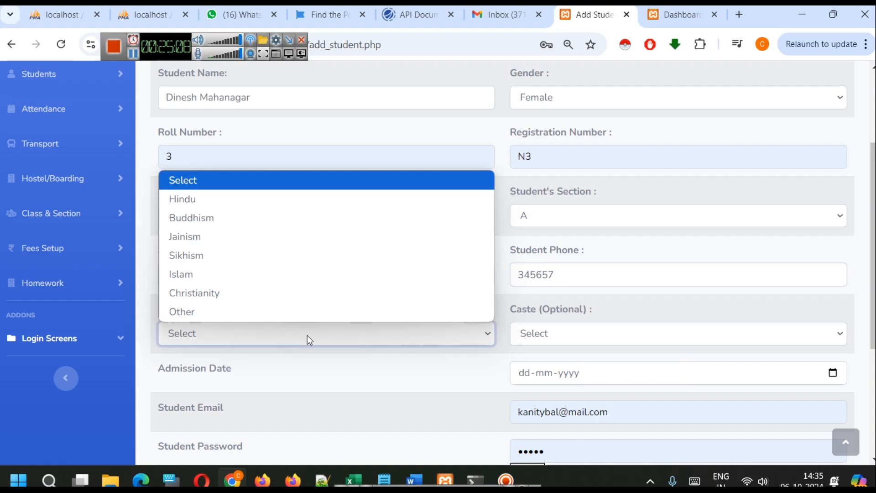
left_click(242, 310)
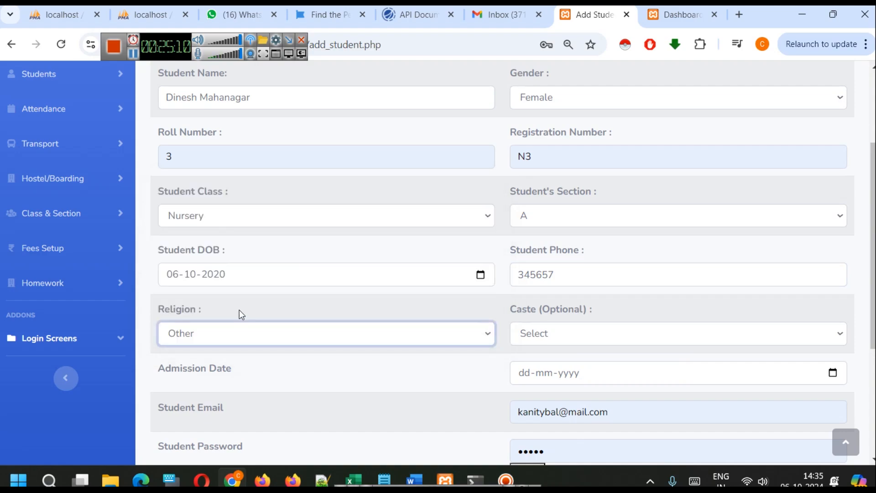
Set the student's admission date to 01-06-20203
scroll(502, 288, "down", 1)
scroll(539, 279, "down", 3)
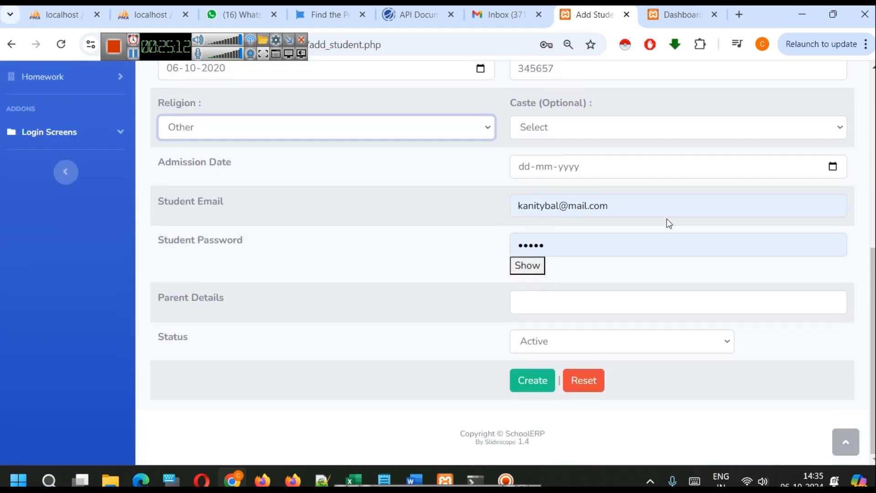
left_click(833, 166)
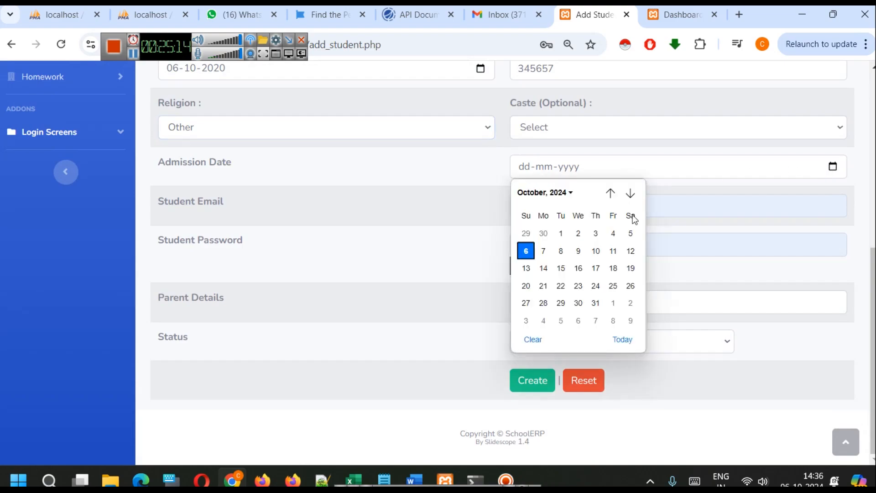
left_click(611, 194)
left_click(614, 197)
left_click(614, 195)
left_click(614, 196)
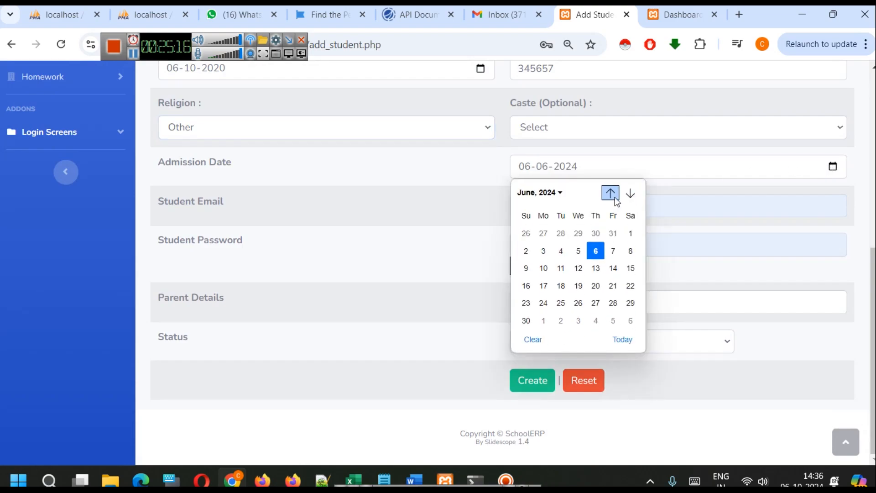
left_click(630, 233)
left_click(568, 166)
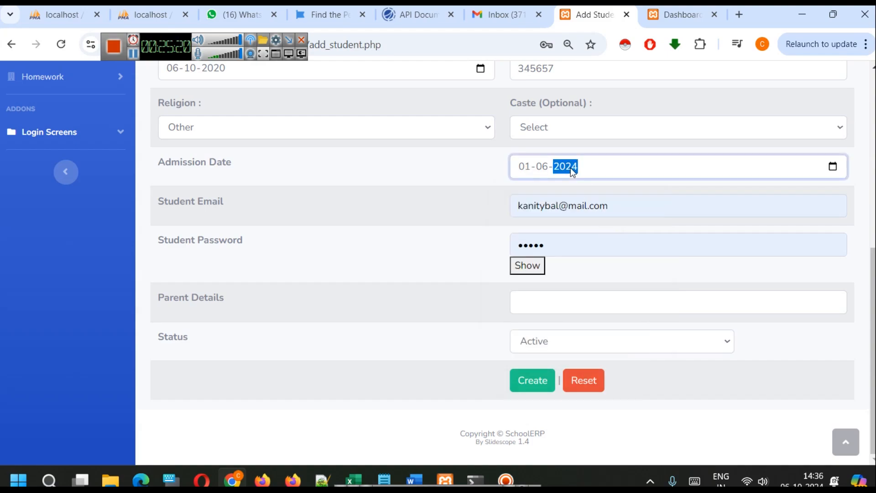
type("203")
left_click(573, 188)
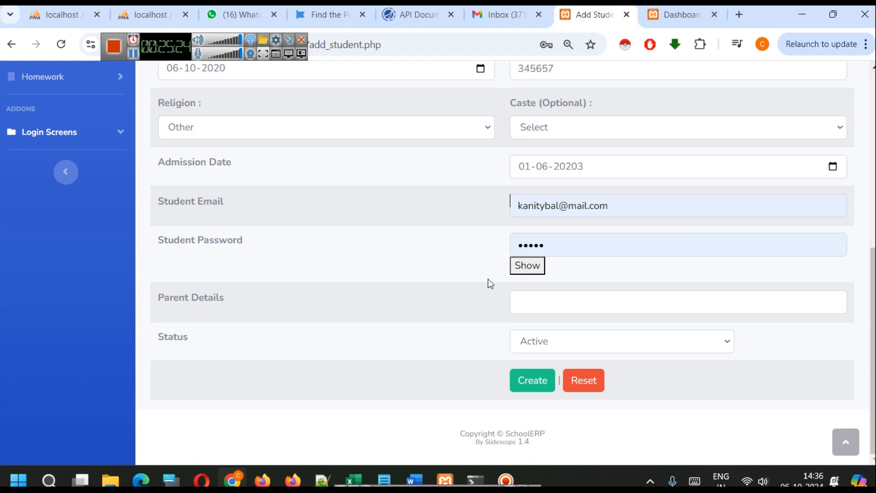
Replace the prefilled login details with the student's e-mail address and the student password
scroll(488, 281, "up", 3)
left_click(551, 347)
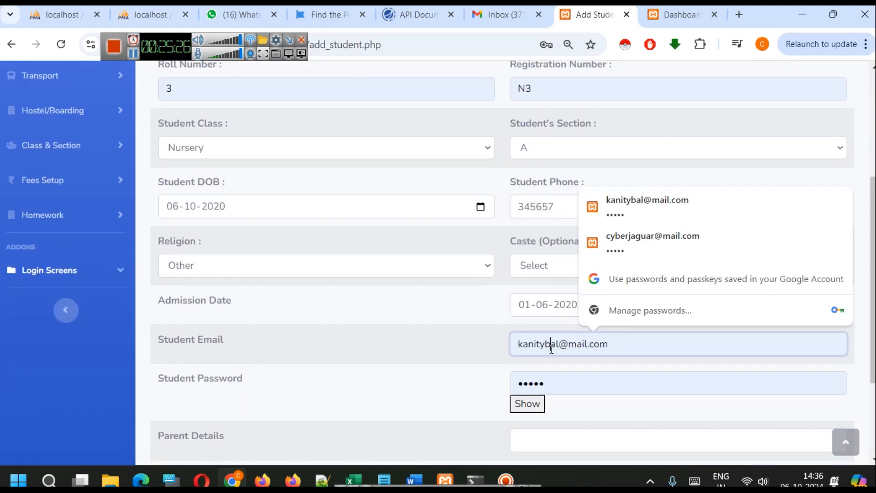
key("ctrl+a")
type("dinesh")
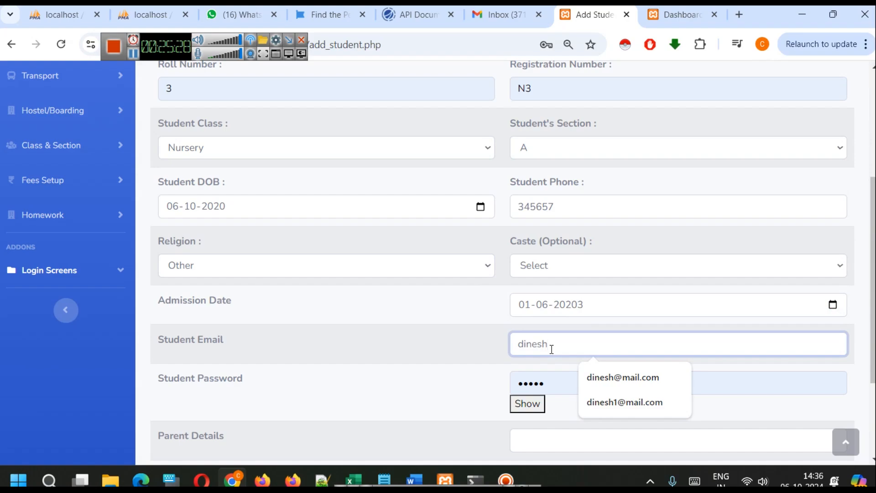
type("maha")
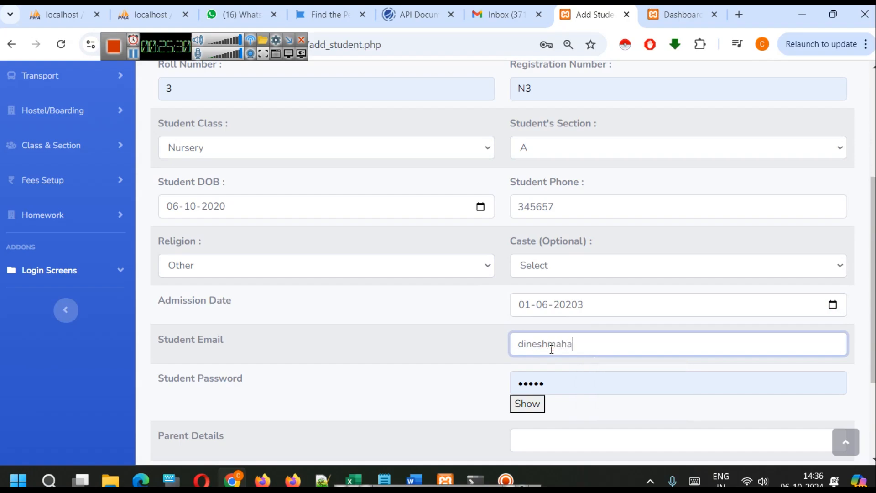
type("@test.com")
key("Tab")
type("123")
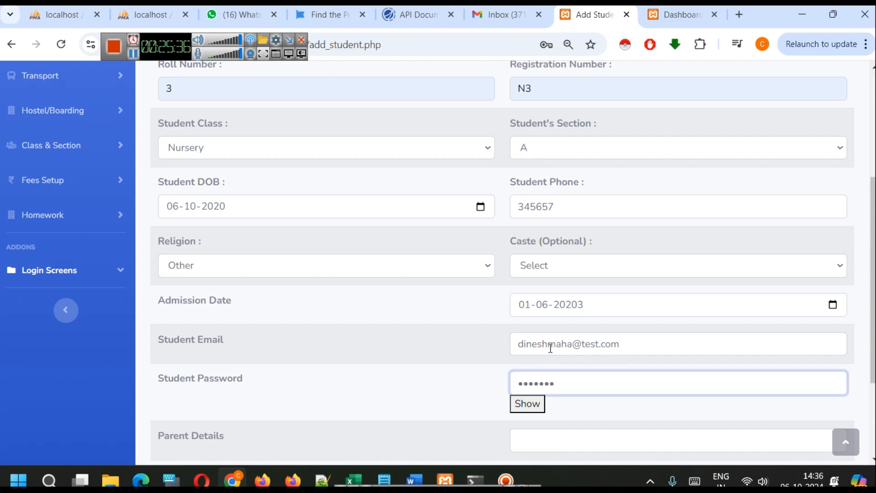
Fill in the parent's name under the parent details and create the student record with Active status
scroll(551, 349, "down", 2)
left_click(567, 374)
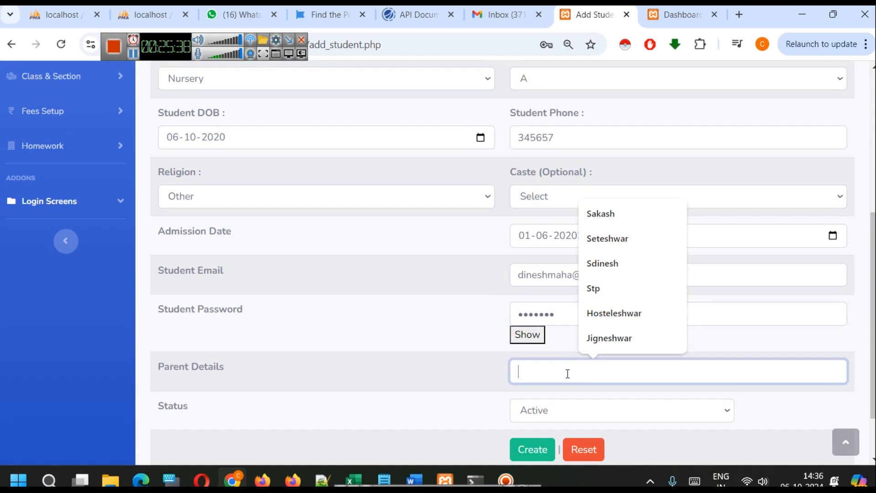
left_click(652, 263)
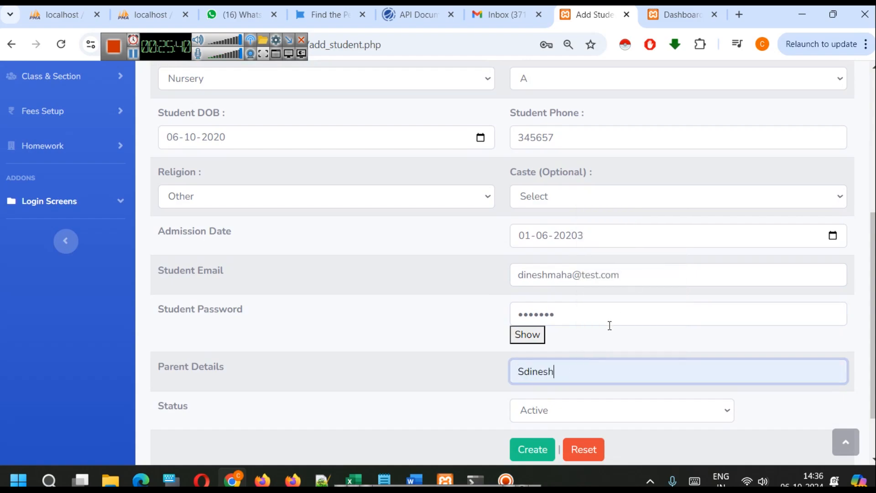
scroll(526, 348, "down", 2)
left_click(537, 380)
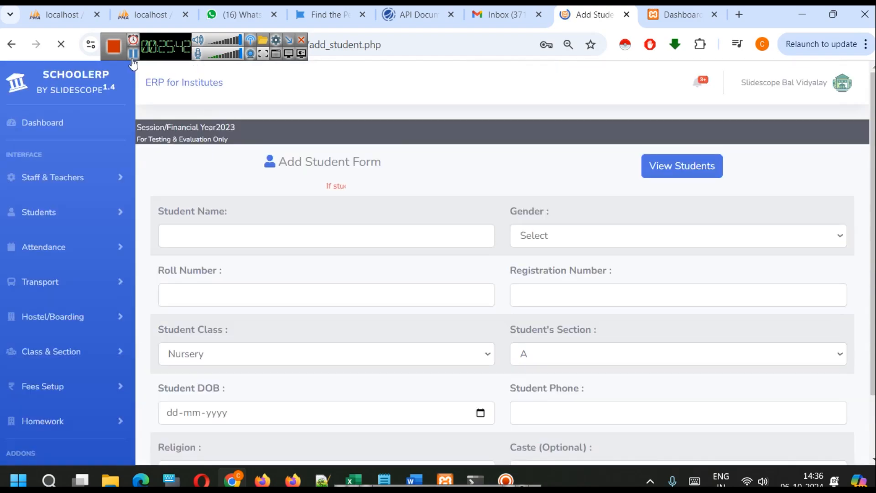
Open the student list and review the names of the Nursery students
left_click(683, 170)
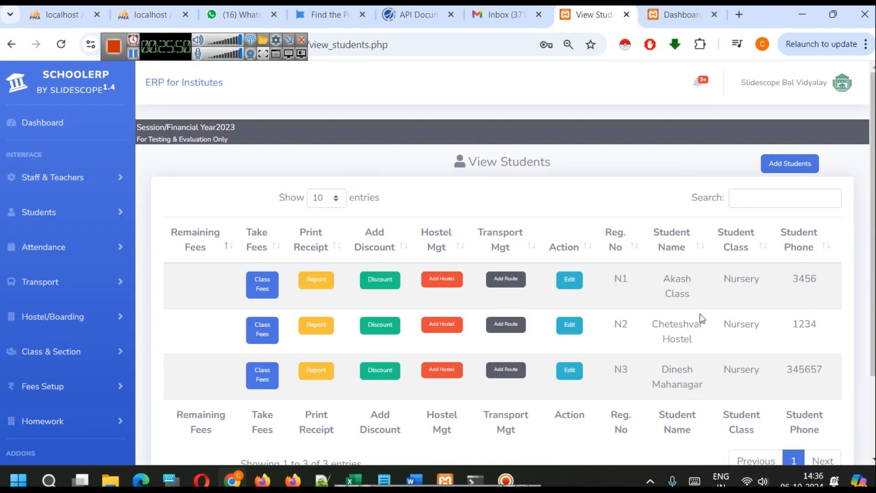
left_click_drag(696, 292, 662, 284)
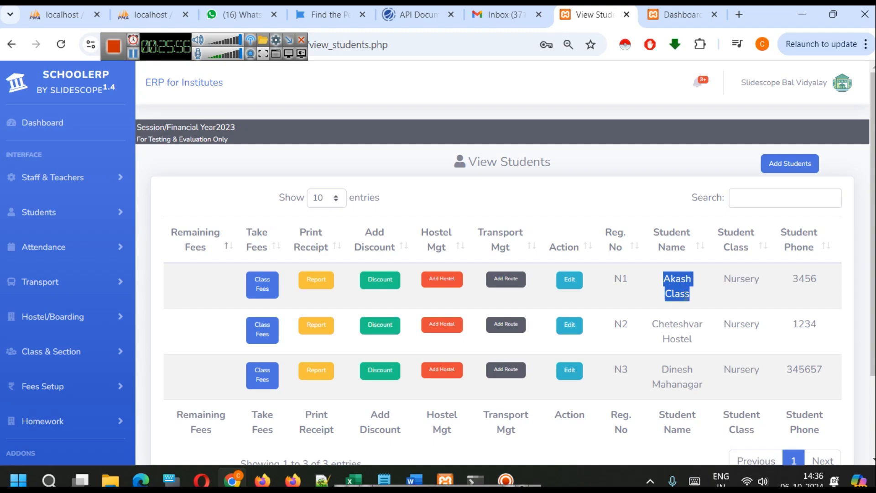
triple_click(672, 322)
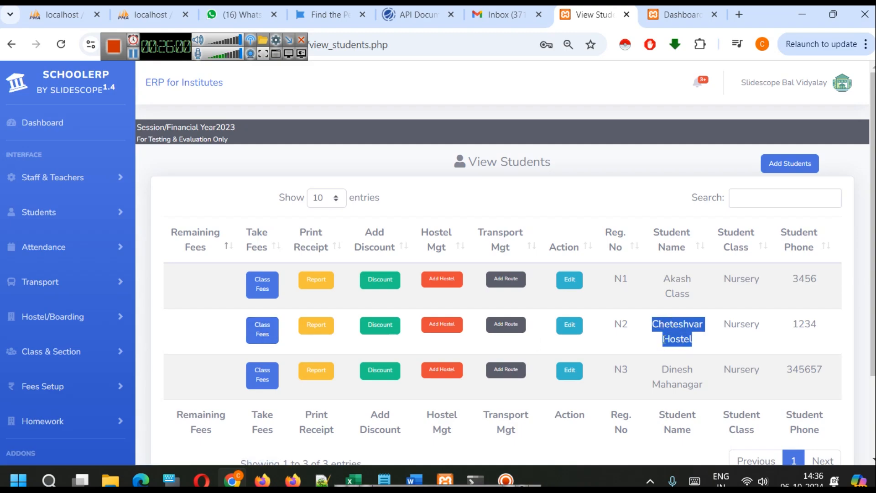
triple_click(680, 345)
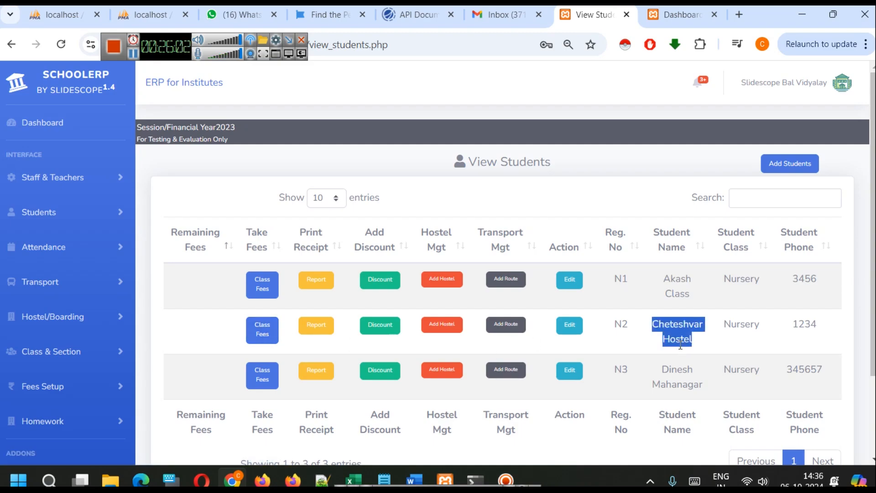
double_click(693, 367)
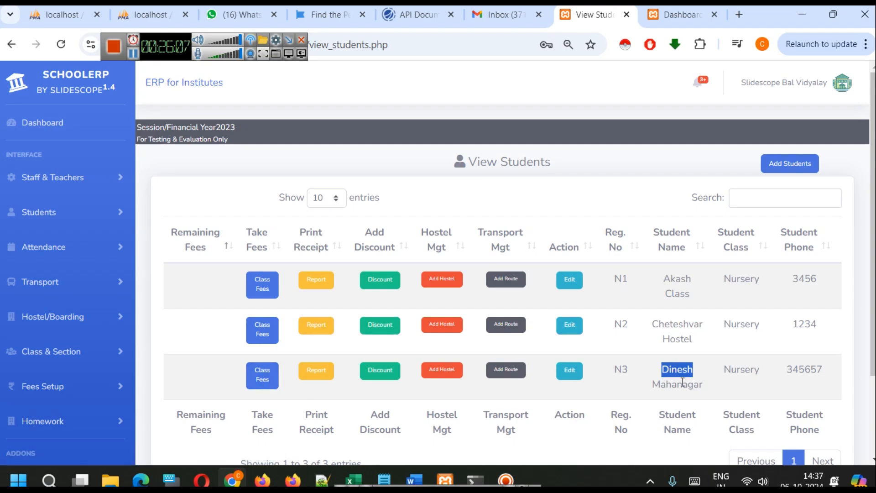
double_click(683, 381)
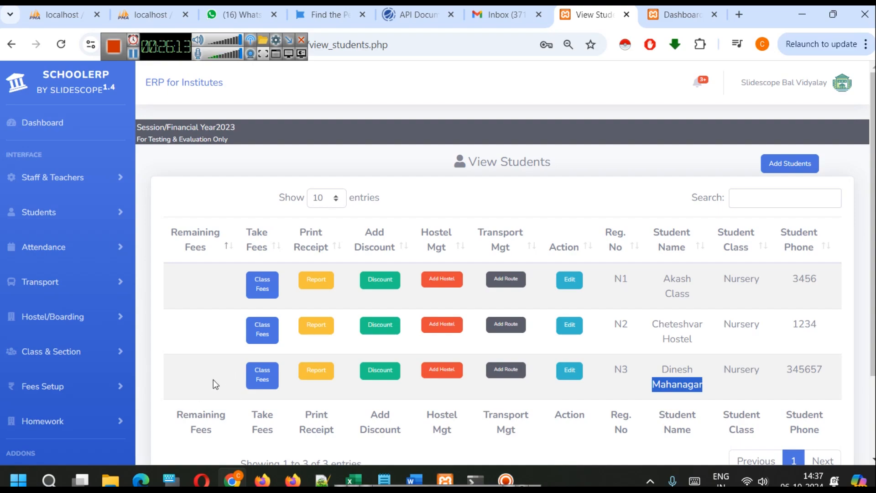
Open the fees heads management page and enter Admission Fees as the head name
scroll(87, 319, "down", 3)
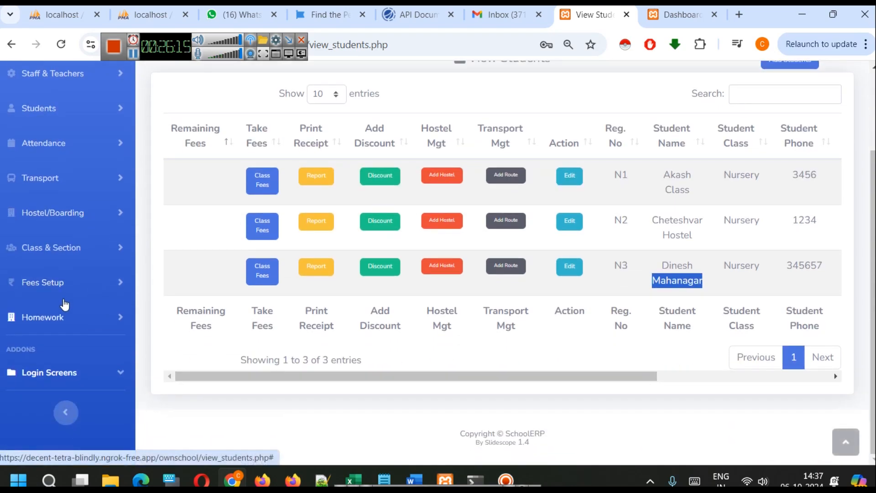
left_click(57, 288)
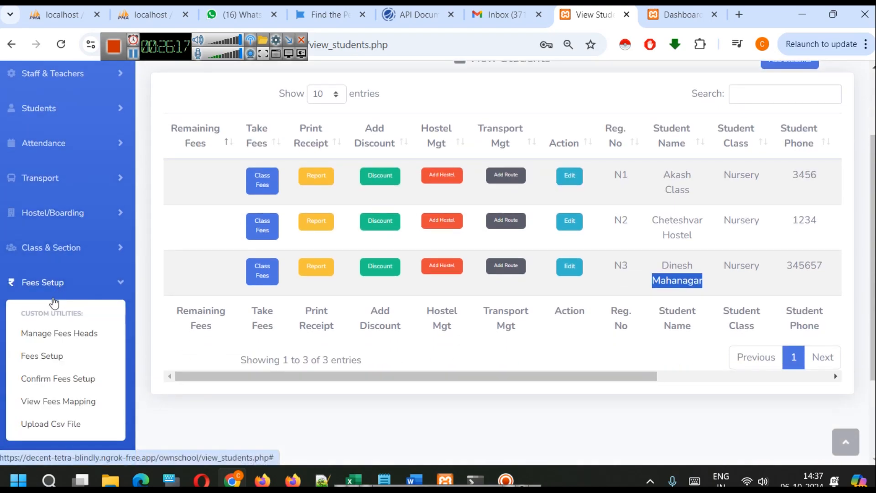
left_click(71, 337)
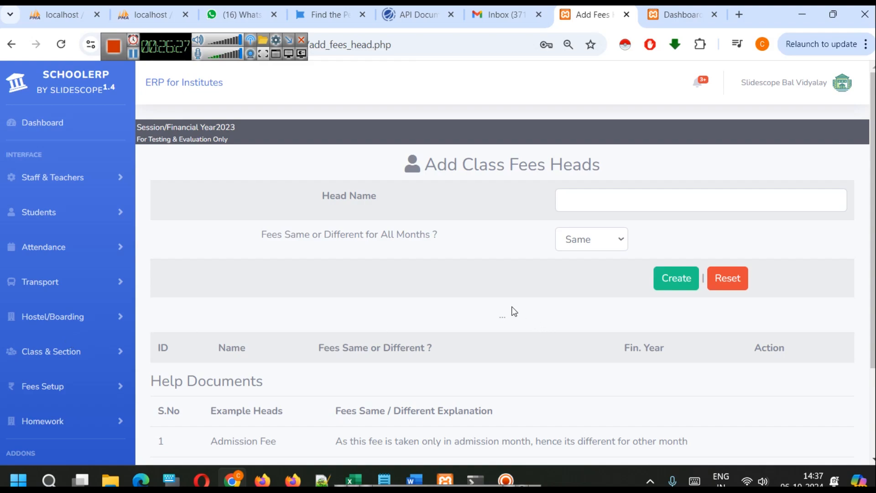
left_click(604, 194)
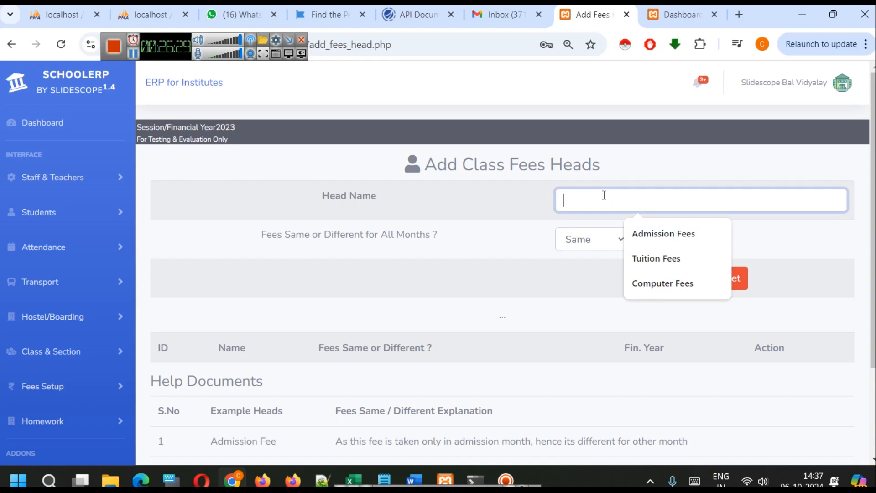
left_click(650, 231)
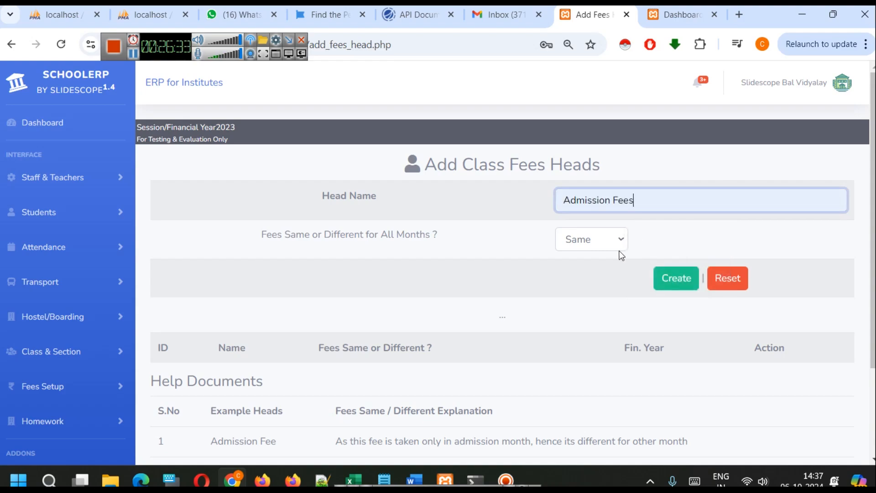
Highlight the session year and examine the options for whether the fee is the same or different for all months
double_click(205, 128)
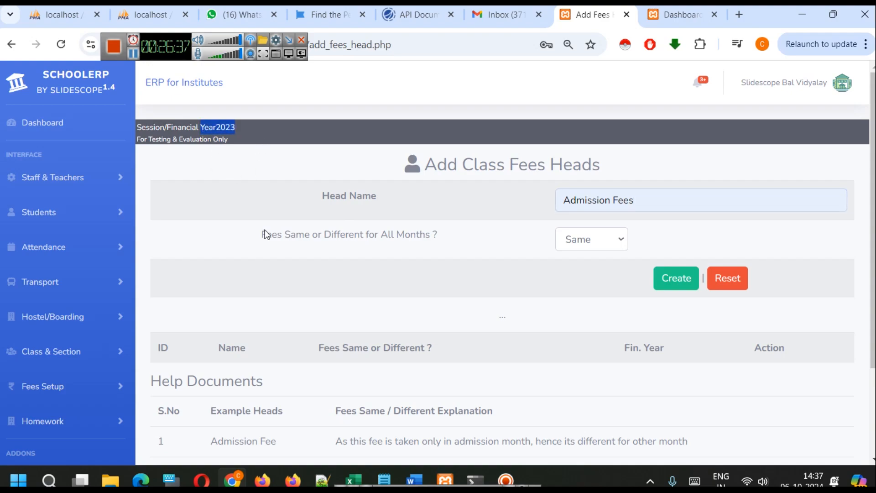
left_click(308, 325)
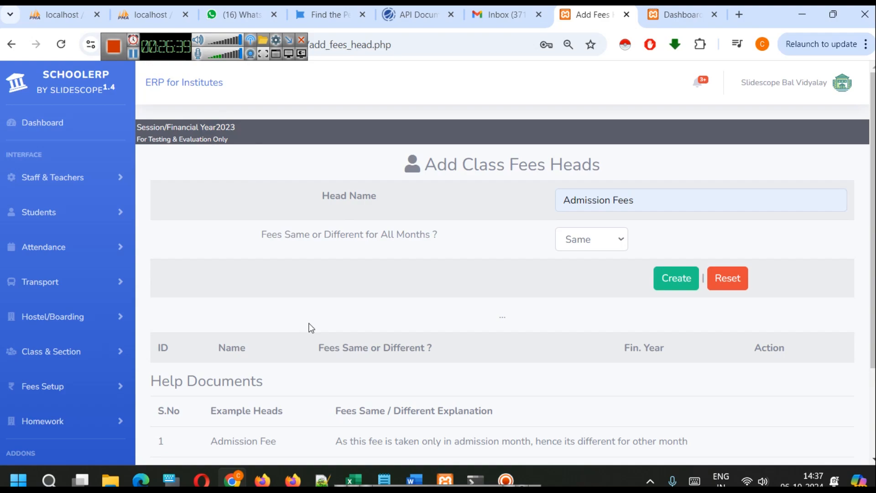
left_click(616, 240)
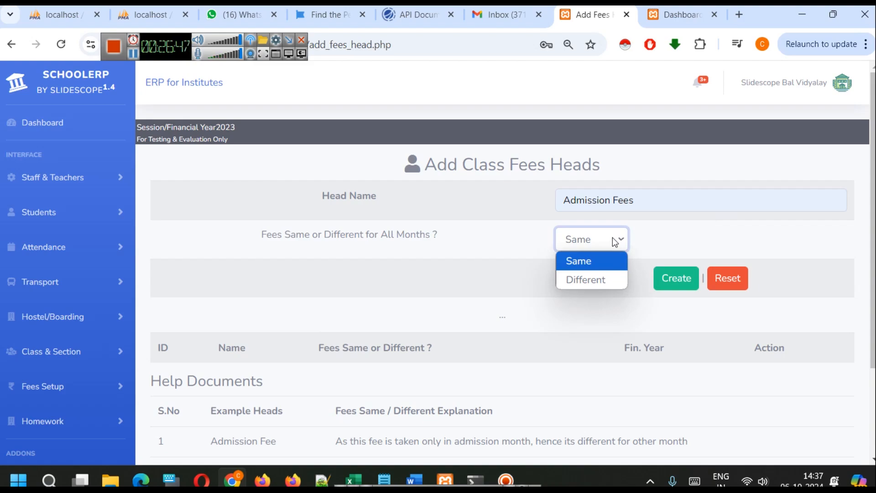
left_click(516, 260)
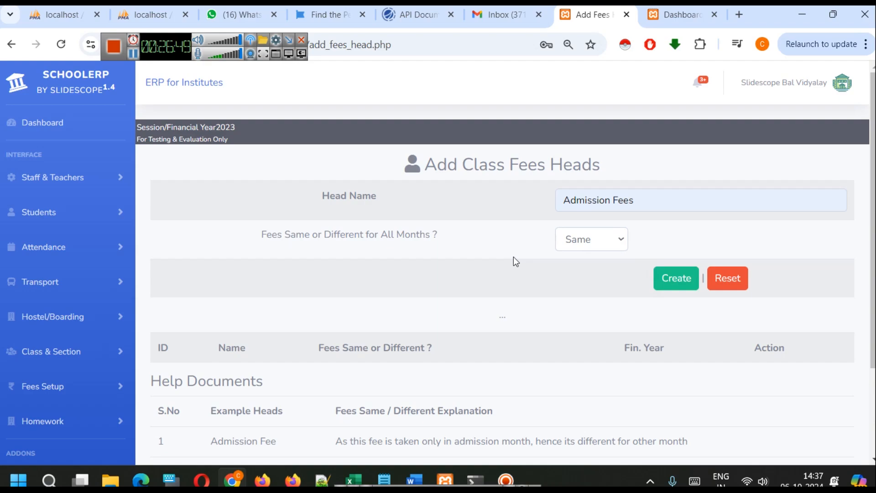
Switch to the blank Excel workbook and list the months Jan, Feb, March and April in cells A1 to A4
left_click(132, 54)
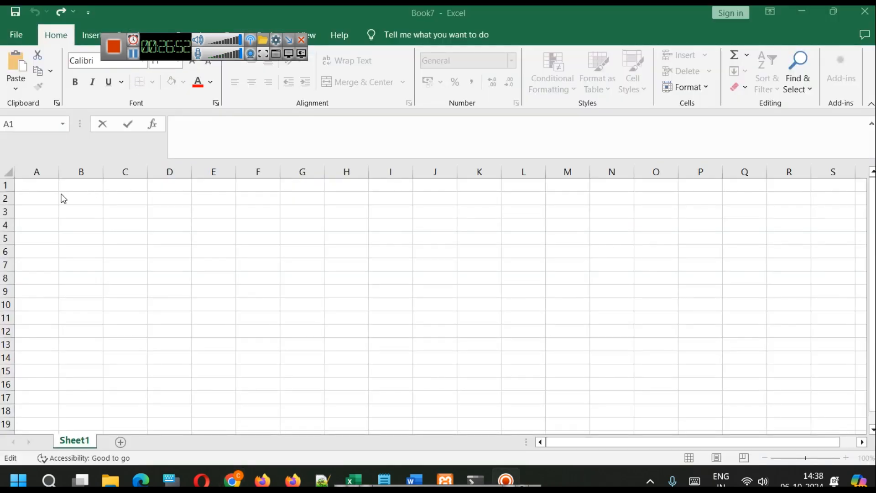
left_click(35, 182)
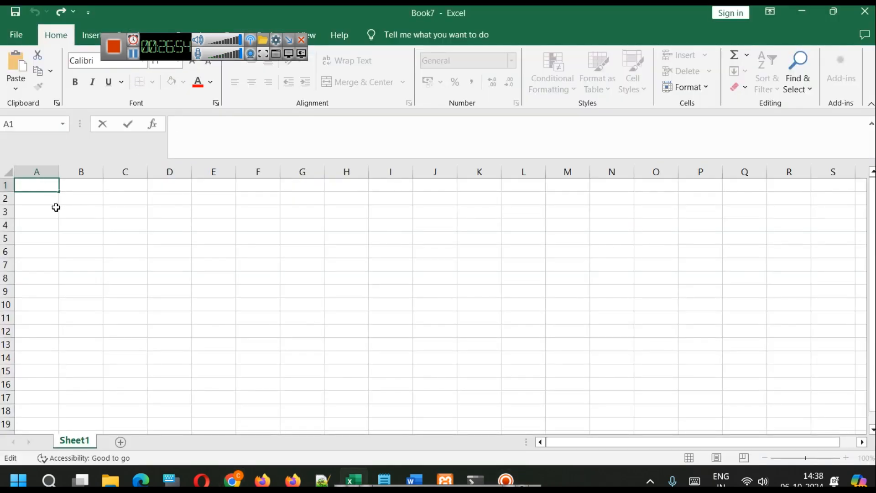
type("Jan")
key("Return")
type("Feb")
key("Return")
type("March")
key("Return")
type("AP")
type("pril")
left_click(86, 185)
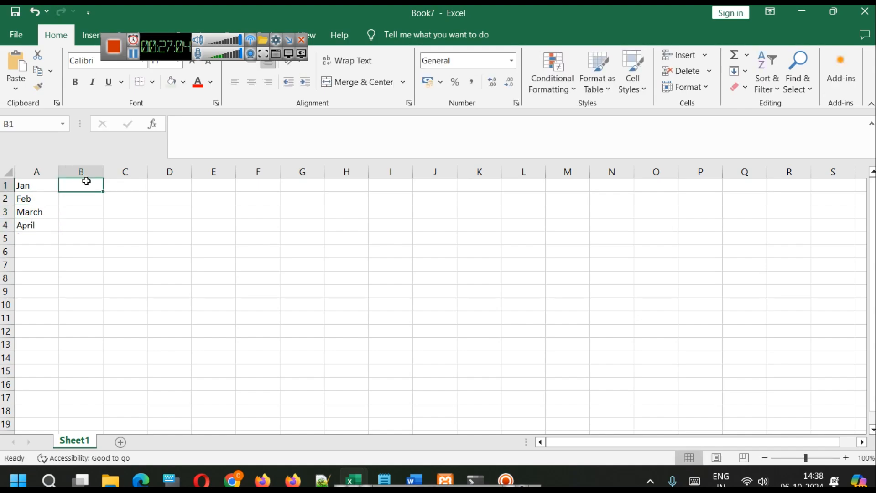
Enter 400 in cell B4 as the fee amount beside April
left_click(71, 223)
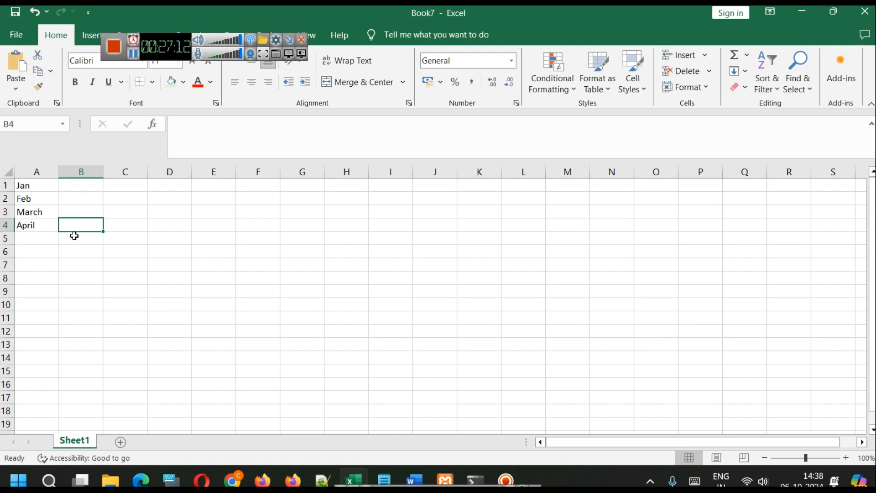
type("4000")
key("BackSpace")
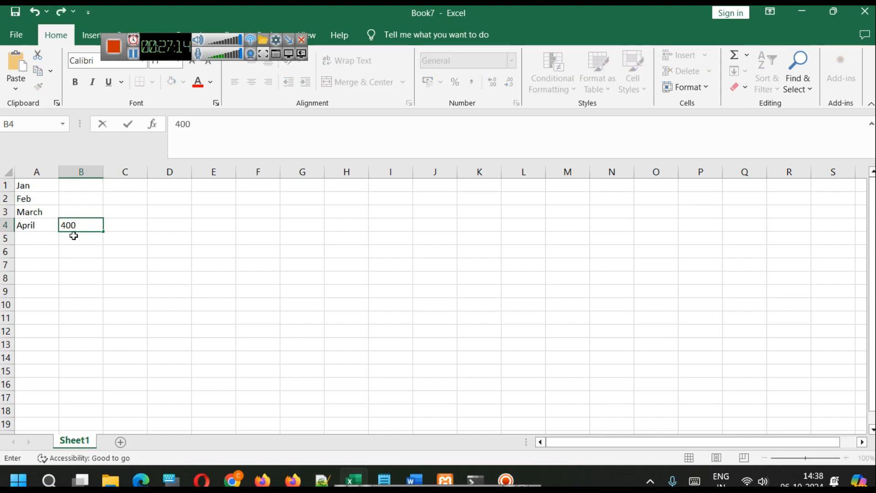
left_click(120, 262)
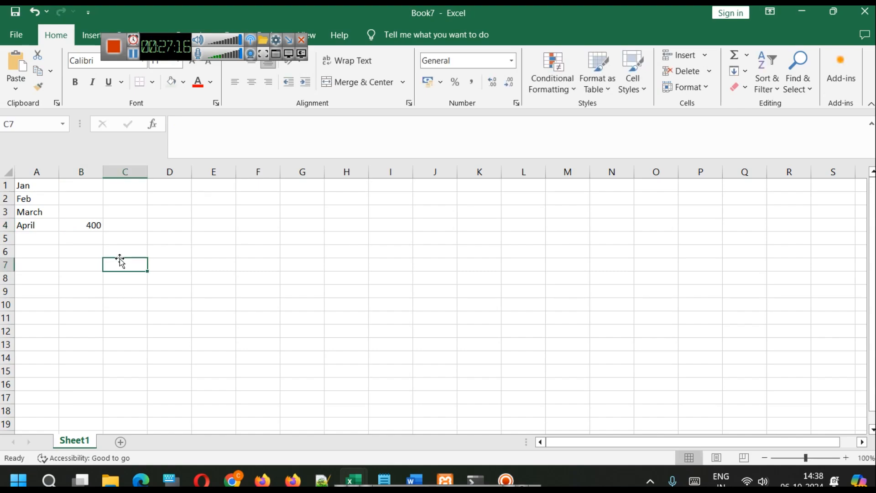
Extend the month list with May in cell A5 and June in cell A6
left_click(49, 241)
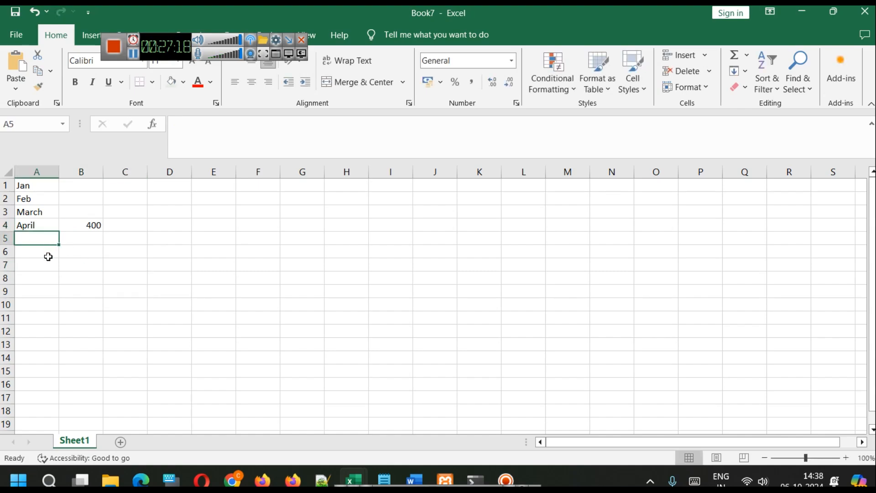
type("May")
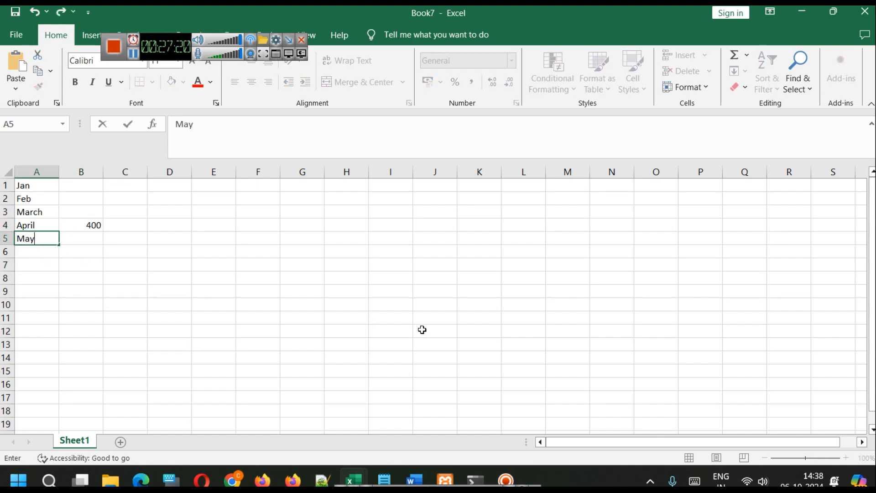
left_click(42, 252)
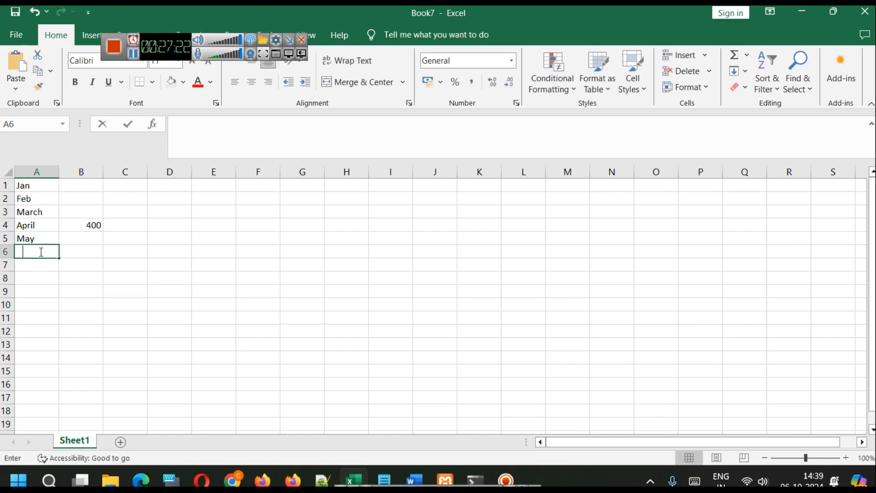
double_click(41, 253)
type("June")
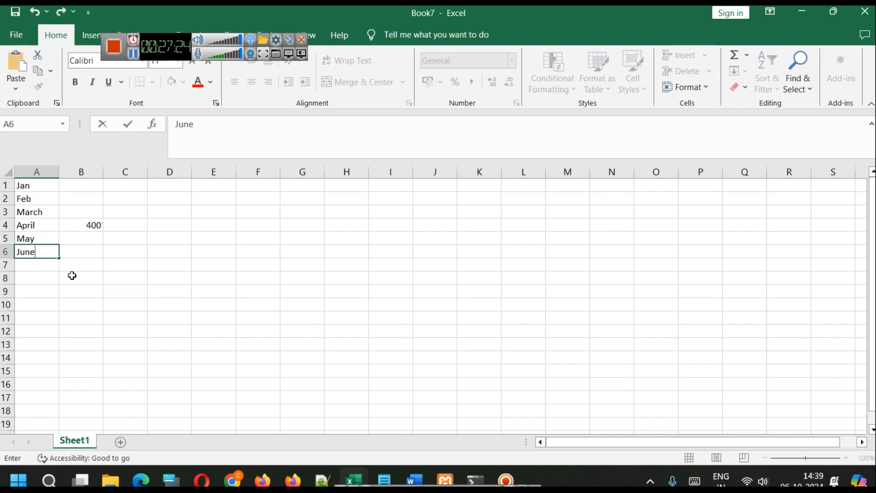
left_click(73, 273)
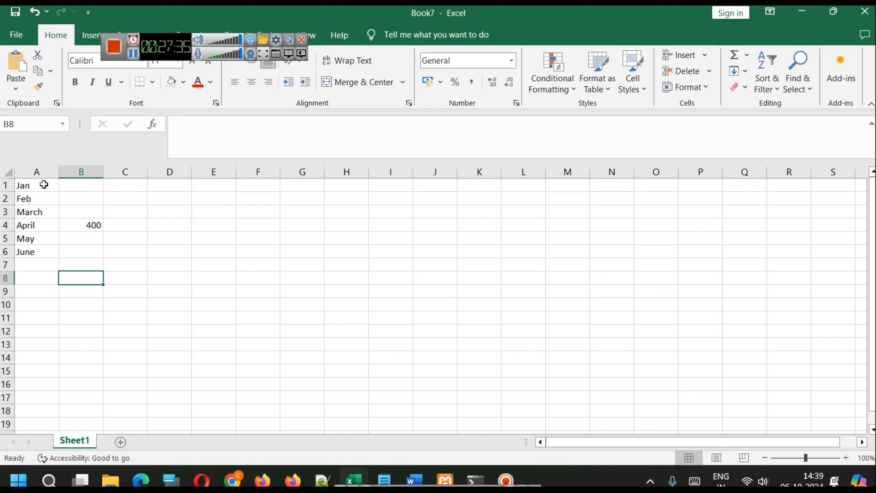
Switch to the fees_setup_exp_2024-10-02146.csv workbook and widen the Month_Name and Head_Name columns to show their full text
left_click(132, 62)
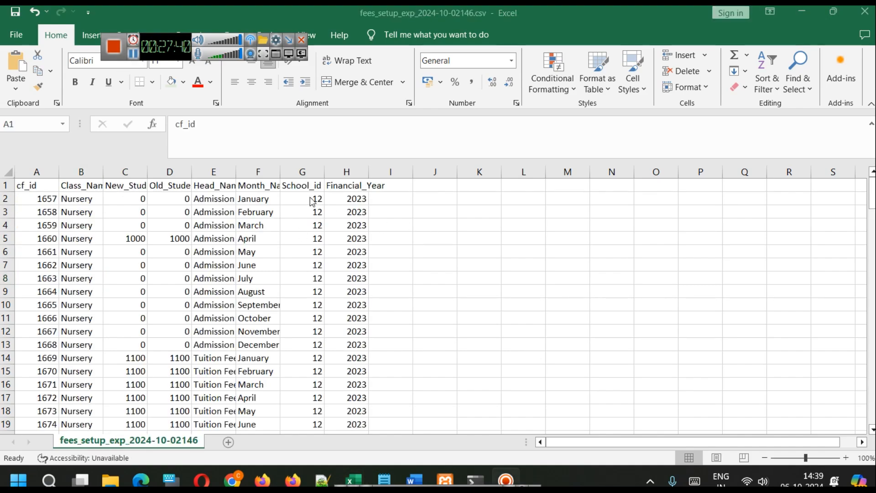
left_click_drag(281, 174, 329, 174)
left_click_drag(236, 173, 281, 174)
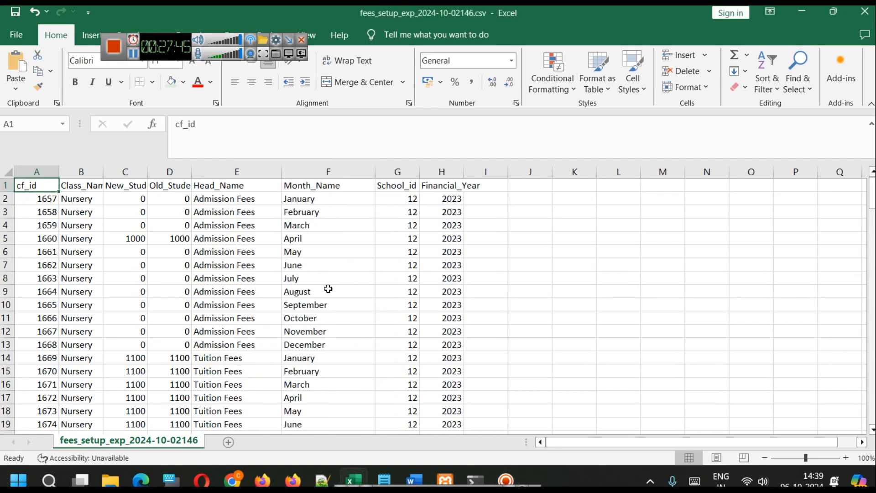
Examine the Nursery rows for Admission Fees, Tuition Fees and Computer Fees, including the April admission amounts and the financial year
left_click(217, 198)
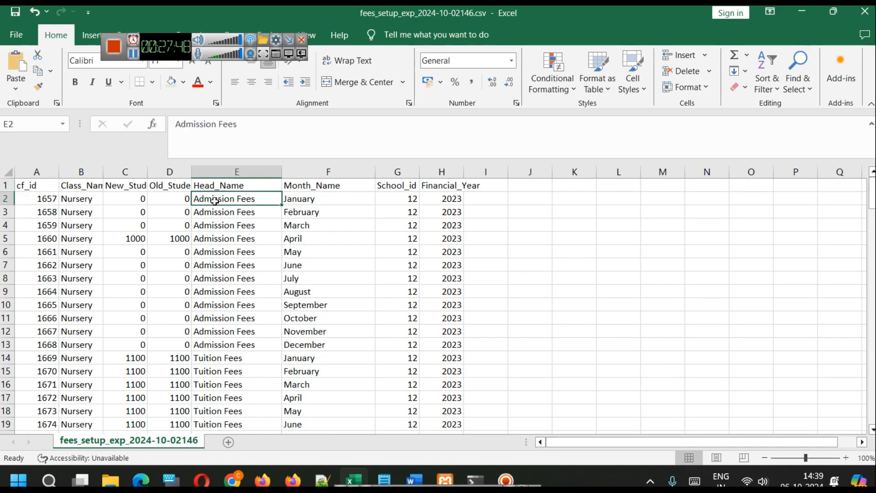
left_click(444, 200)
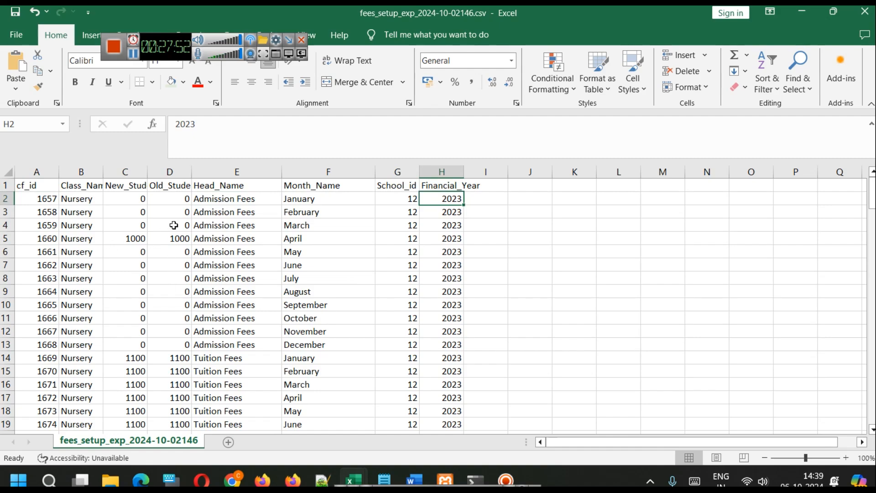
left_click_drag(299, 238, 117, 246)
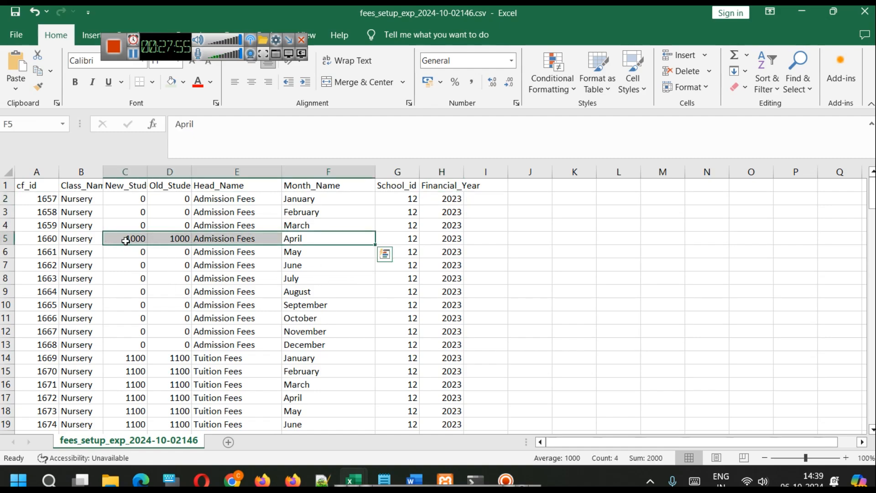
scroll(231, 270, "down", 2)
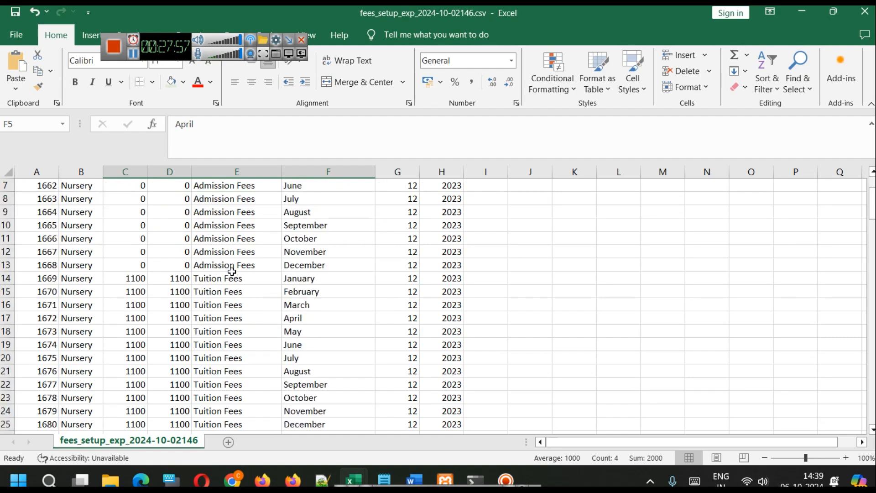
left_click_drag(232, 278, 224, 386)
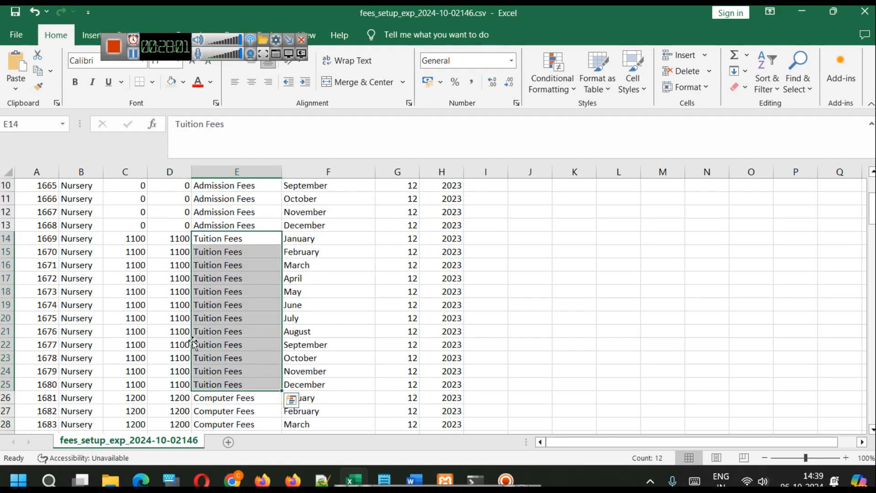
scroll(244, 371, "down", 3)
left_click_drag(236, 281, 243, 365)
scroll(247, 369, "up", 8)
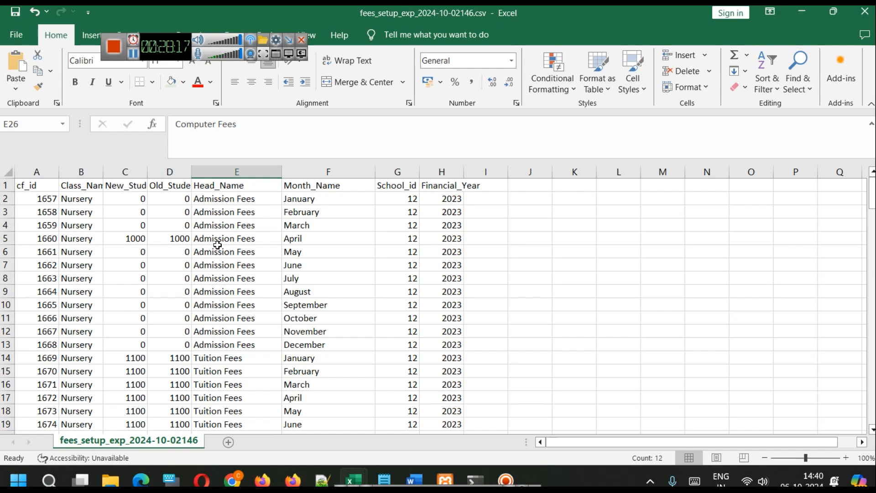
Compare the old-student amounts for Admission Fees in January and April with the January Tuition Fees amount
left_click(173, 197)
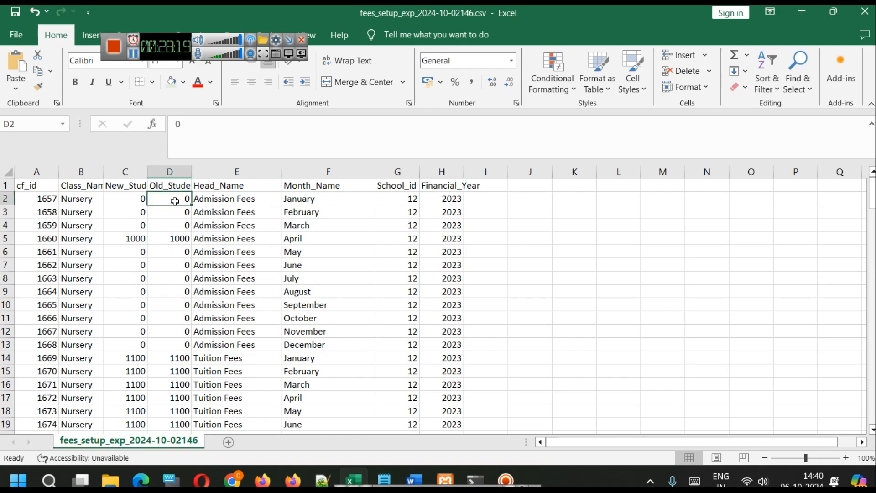
left_click(167, 240)
scroll(165, 242, "down", 2)
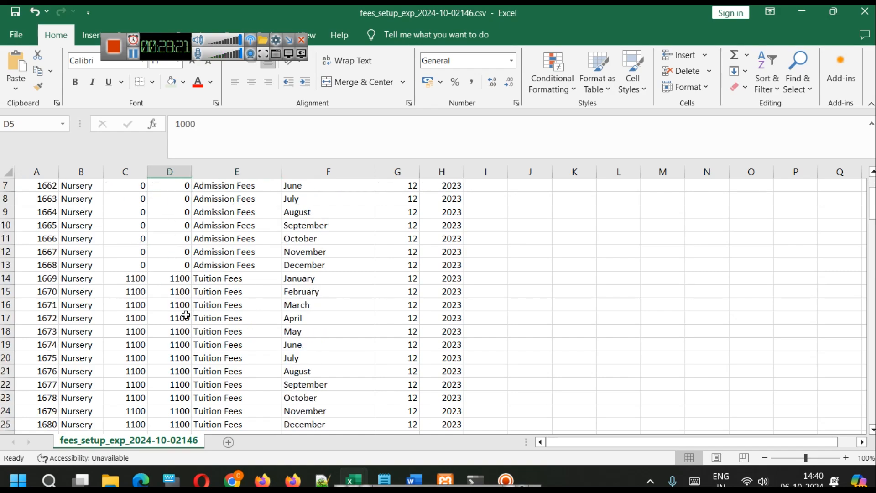
left_click(172, 278)
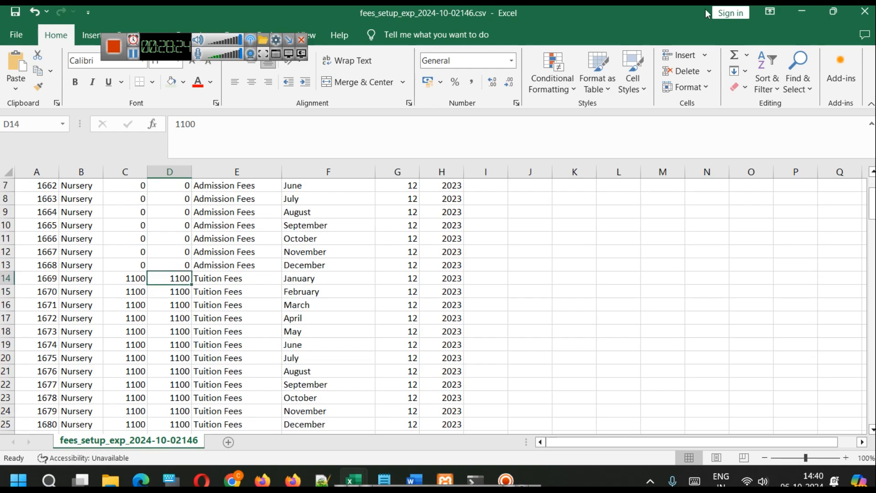
Switch to the SchoolERP fee heads page in the browser and create the Admission Fees head as Different for all months
left_click(803, 10)
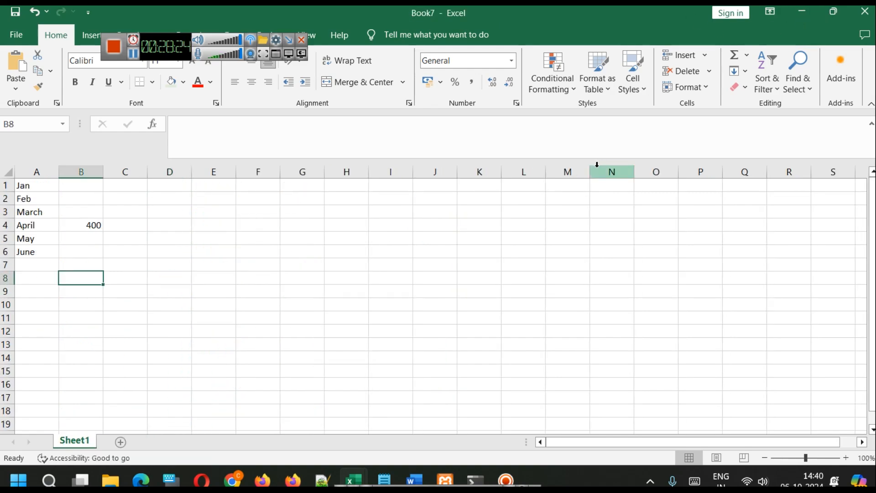
left_click(241, 476)
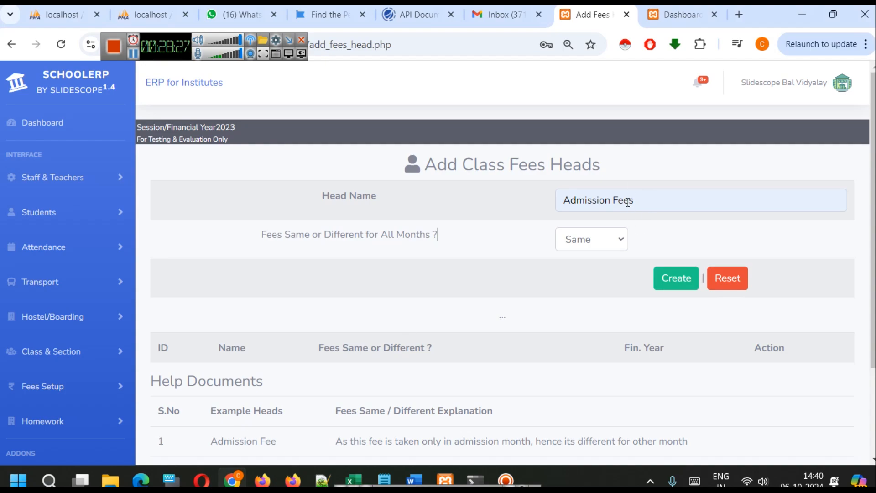
left_click(612, 239)
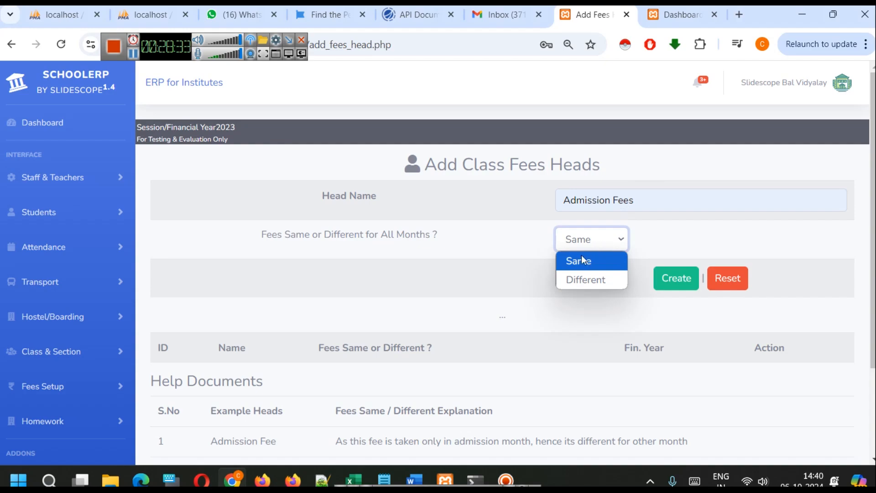
left_click(588, 279)
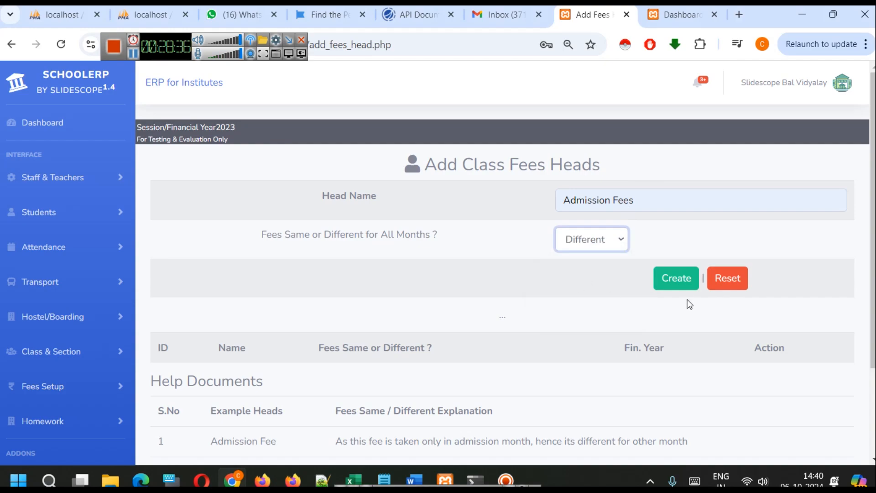
left_click(676, 278)
Create a Tuition Fees head with the fee set to Same for all months
left_click(600, 197)
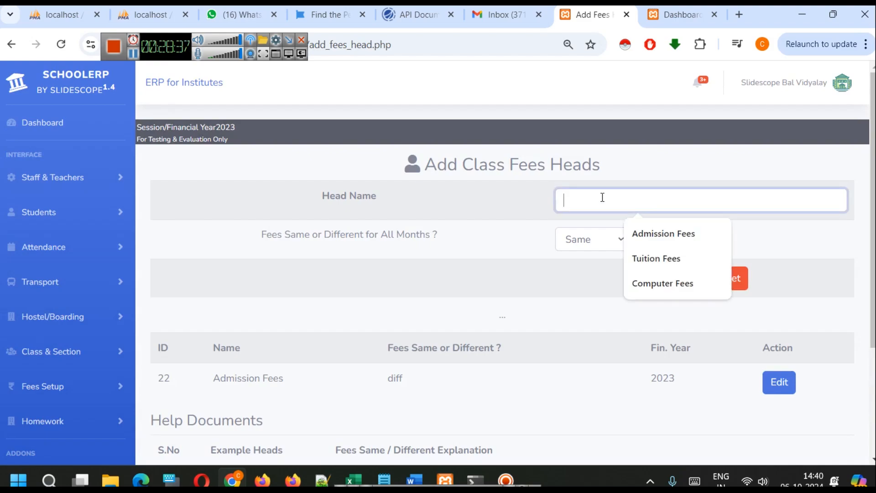
left_click(667, 250)
left_click(604, 248)
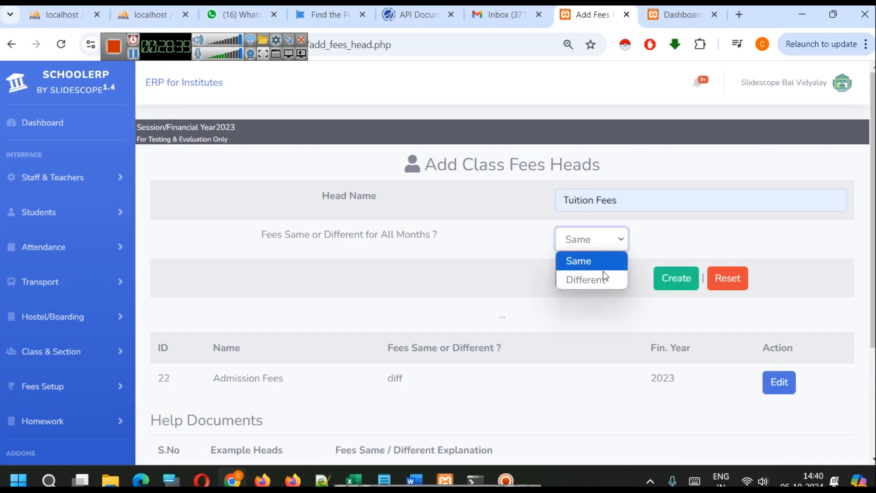
left_click(595, 262)
left_click(673, 277)
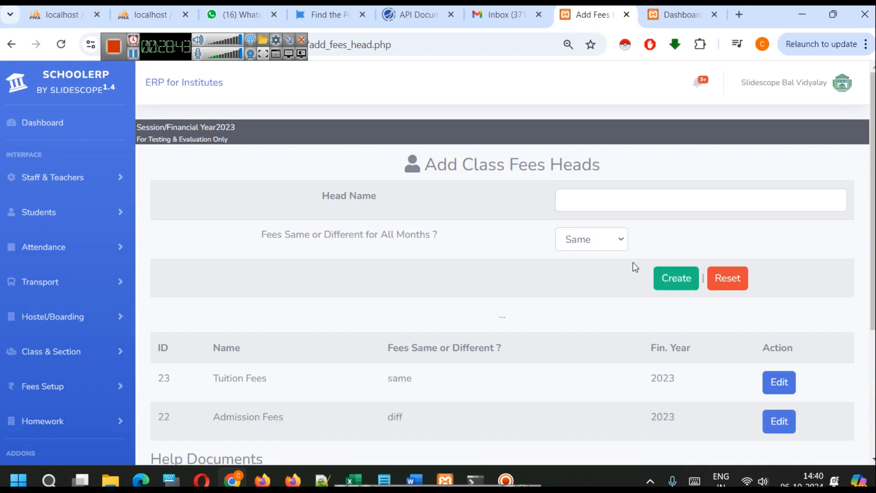
Create a Computer Fees head with the fee set to Same for all months and check the list of heads
left_click(600, 198)
left_click(645, 282)
left_click(595, 237)
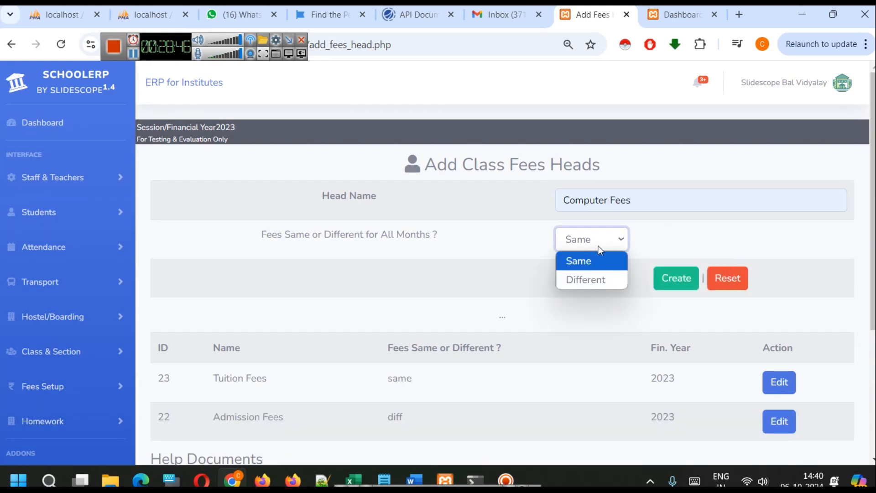
left_click(605, 267)
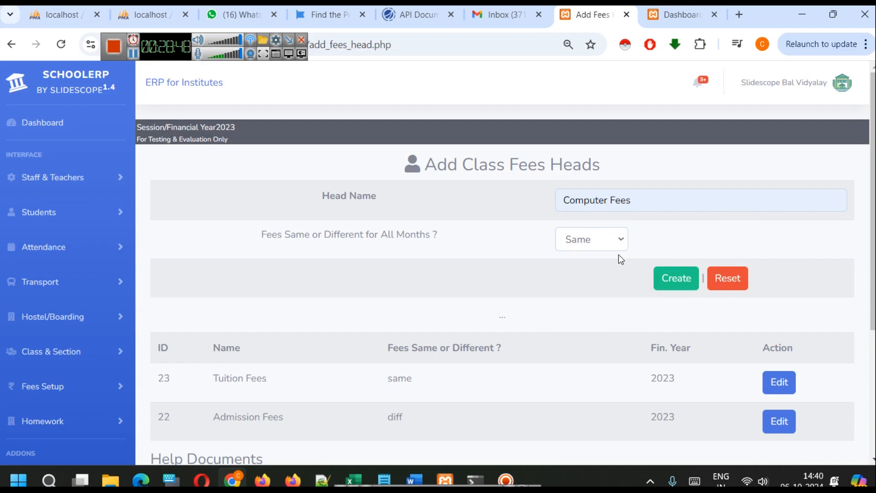
left_click(668, 285)
scroll(579, 275, "down", 4)
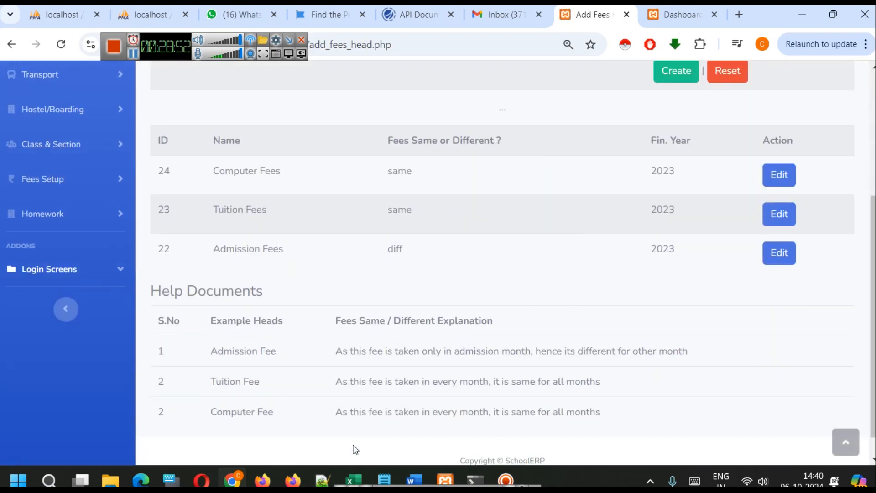
Switch back to the fees_setup_exp_2024-10-02146.csv workbook and examine the class name and new-student amount in the January Computer Fees row for Nursery
mouse_move(360, 466)
left_click(748, 430)
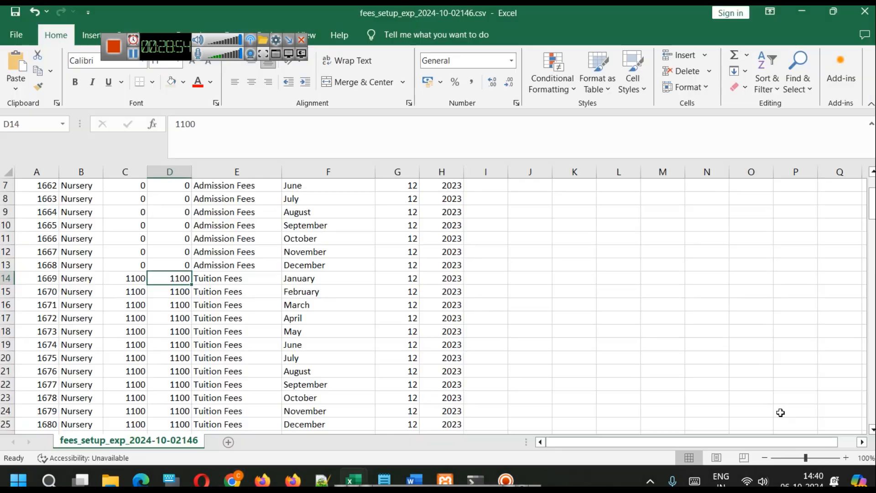
scroll(357, 270, "up", 2)
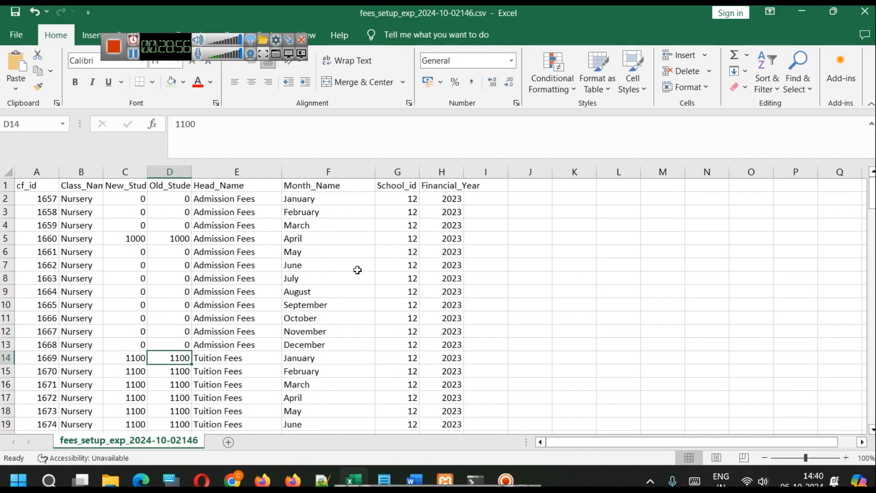
scroll(357, 269, "down", 10)
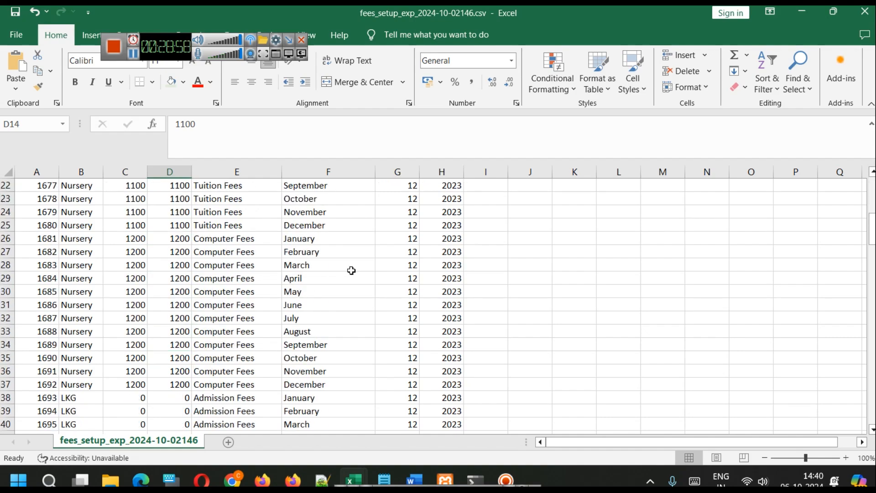
scroll(351, 270, "up", 4)
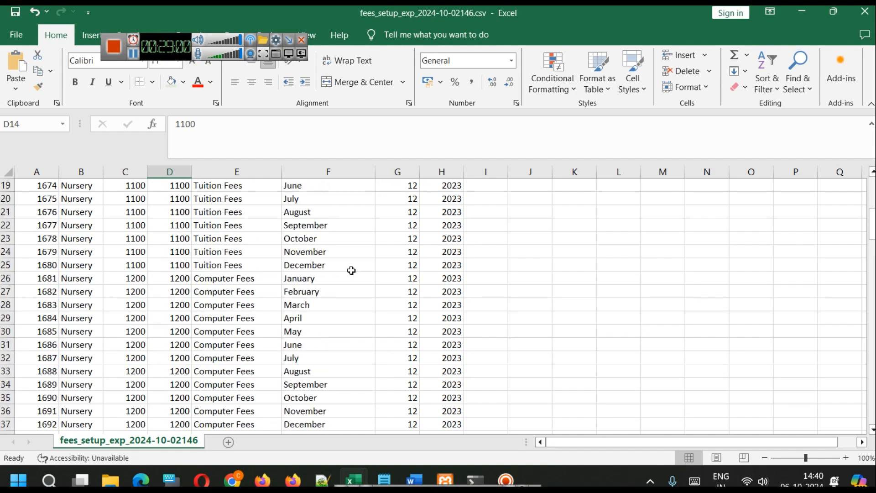
left_click(80, 279)
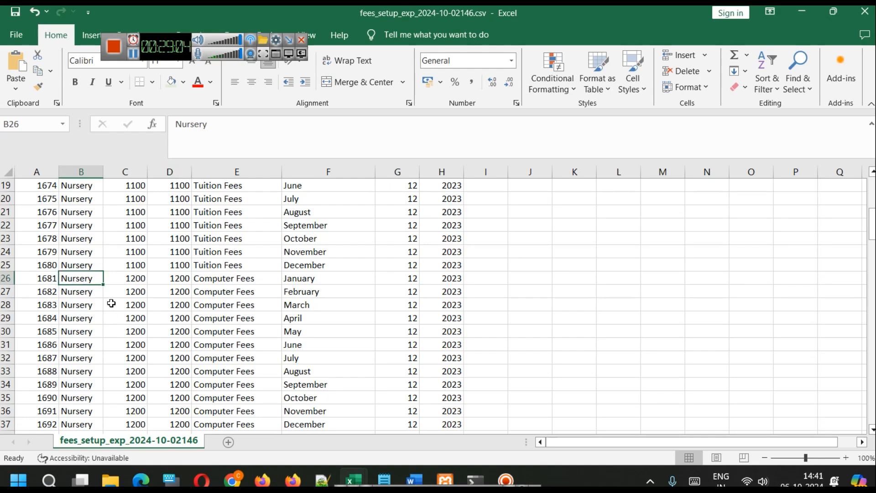
left_click(124, 278)
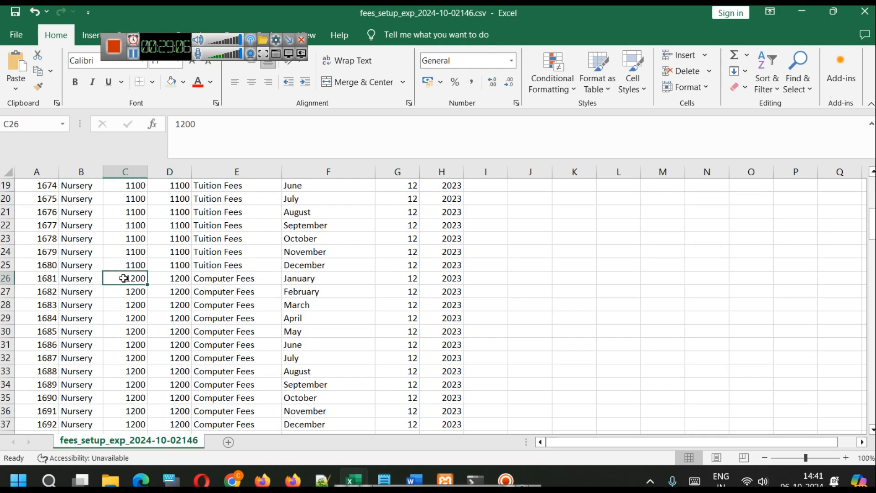
Switch from the fees workbook to the SchoolERP fee heads page and review the Computer, Tuition and Admission Fees heads
scroll(164, 295, "down", 1)
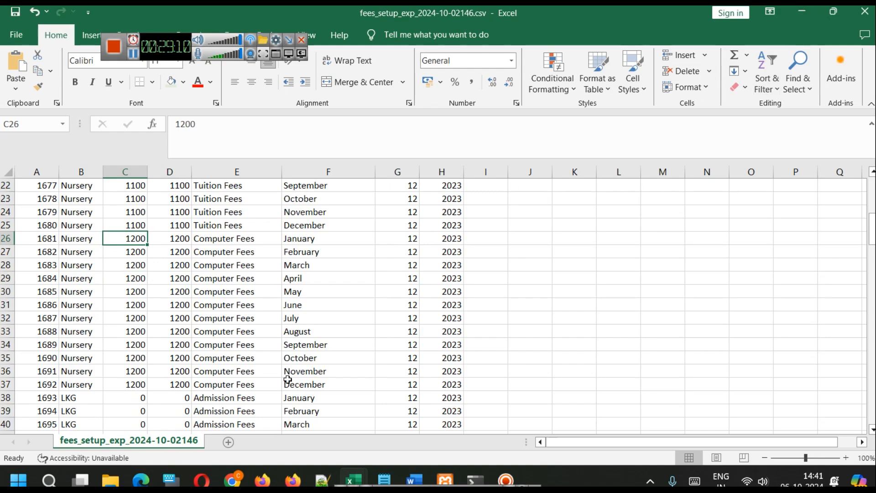
mouse_move(240, 470)
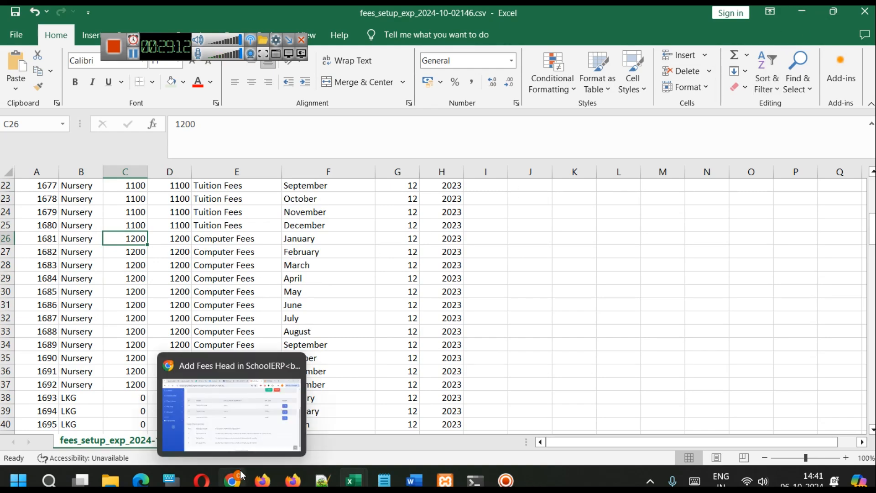
left_click(236, 425)
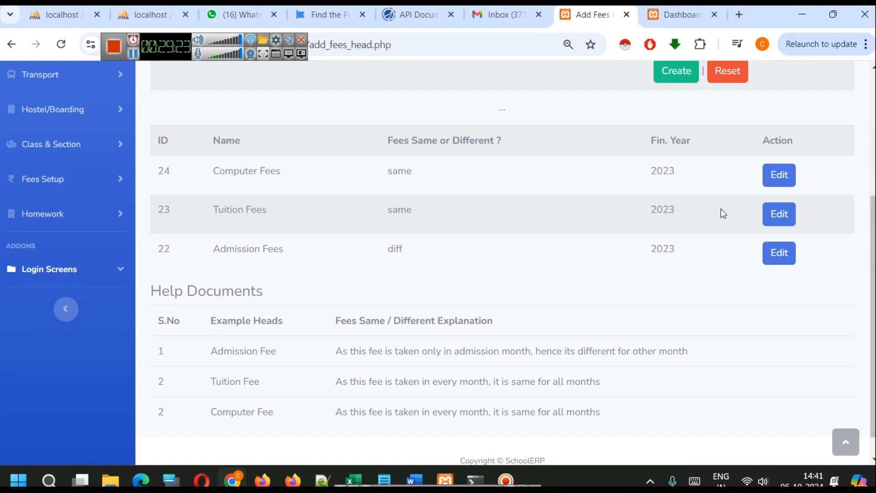
scroll(641, 237, "up", 5)
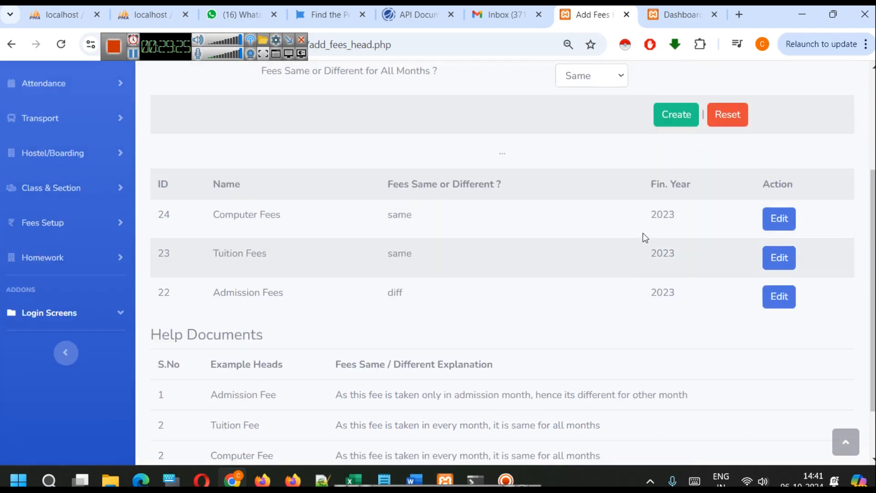
scroll(619, 239, "down", 1)
scroll(619, 242, "down", 1)
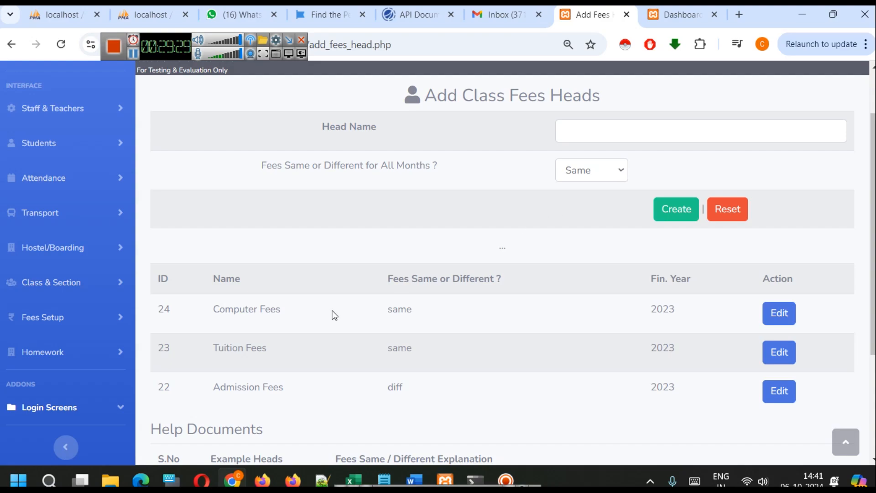
Open the class Fees Setup page and confirm with Yes that all fee heads are added for financial year 2023
left_click(91, 316)
scroll(101, 303, "down", 3)
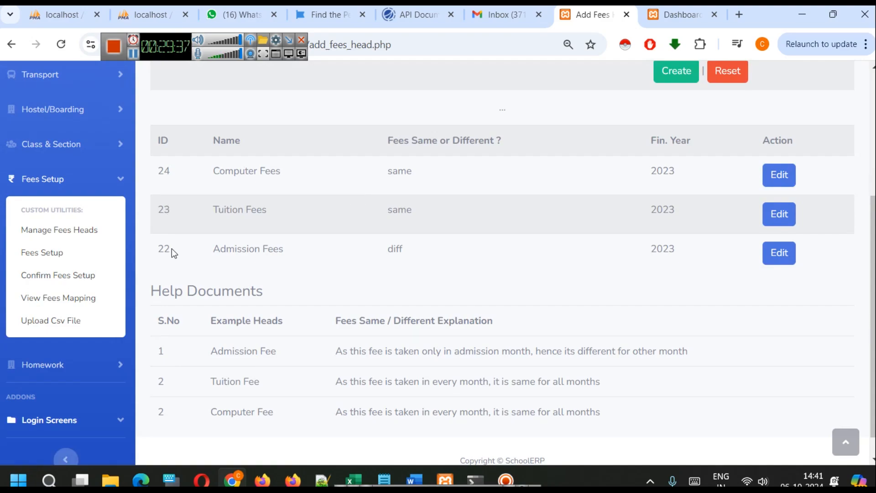
left_click(72, 253)
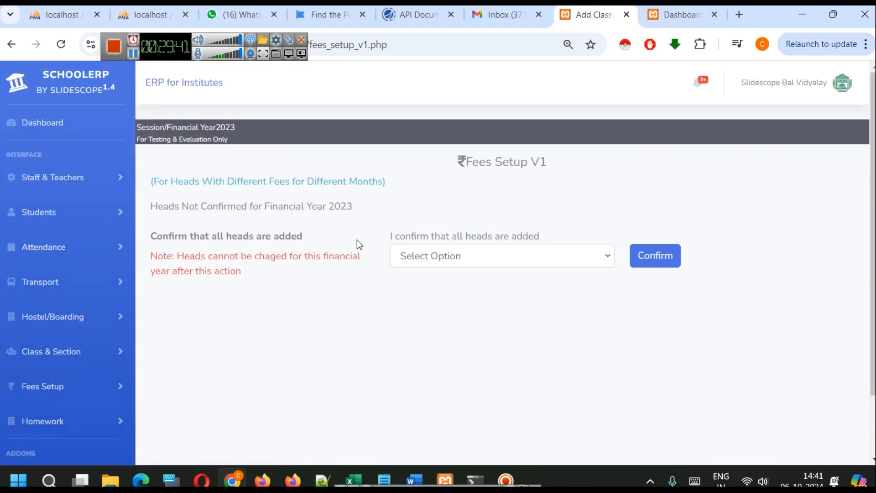
left_click(503, 260)
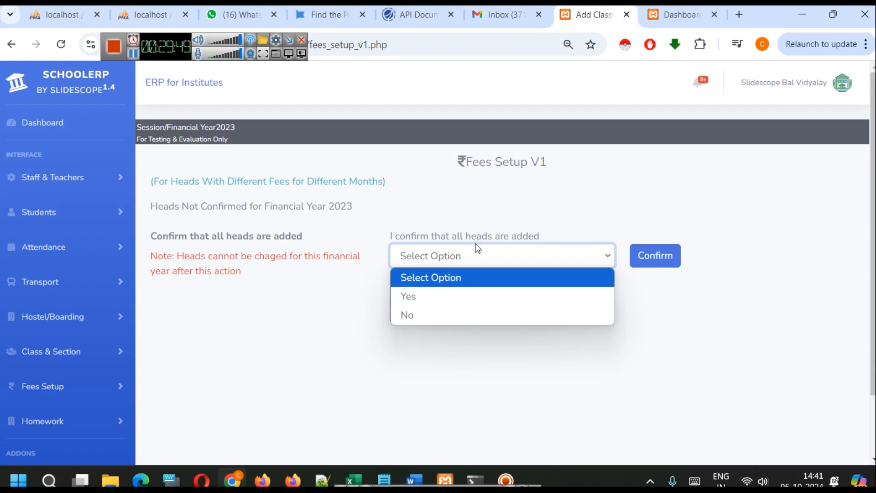
left_click(491, 295)
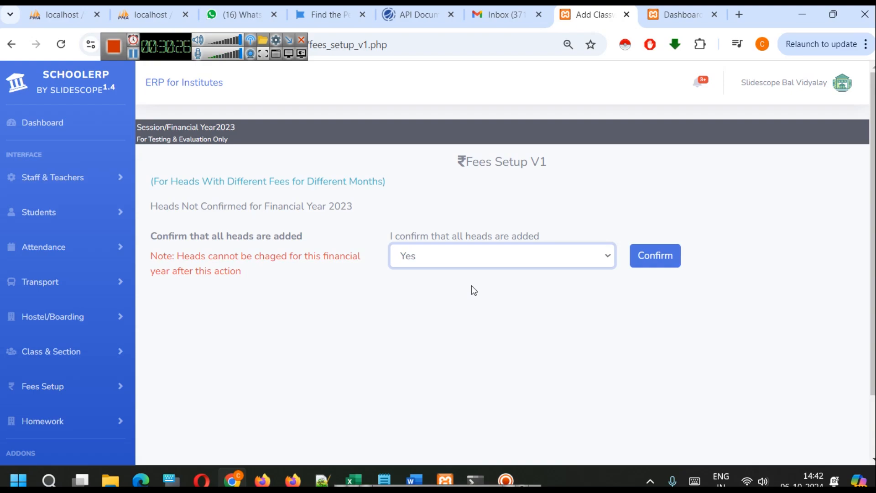
left_click(503, 287)
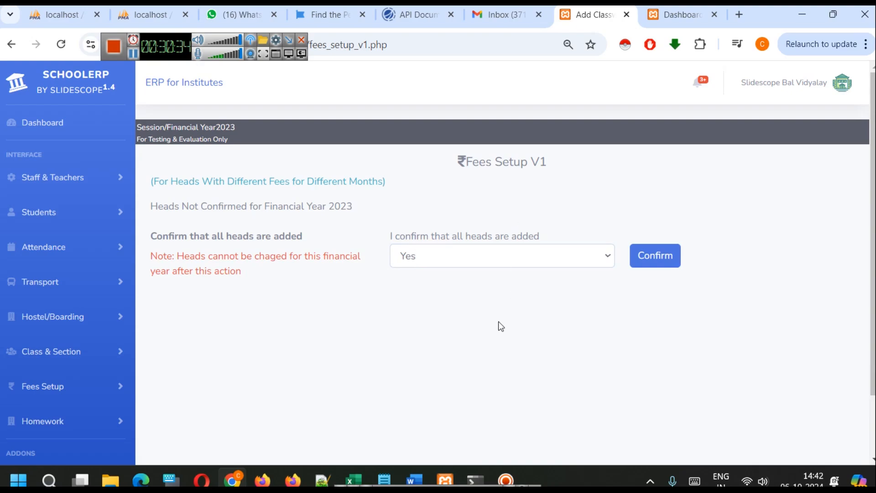
left_click(651, 259)
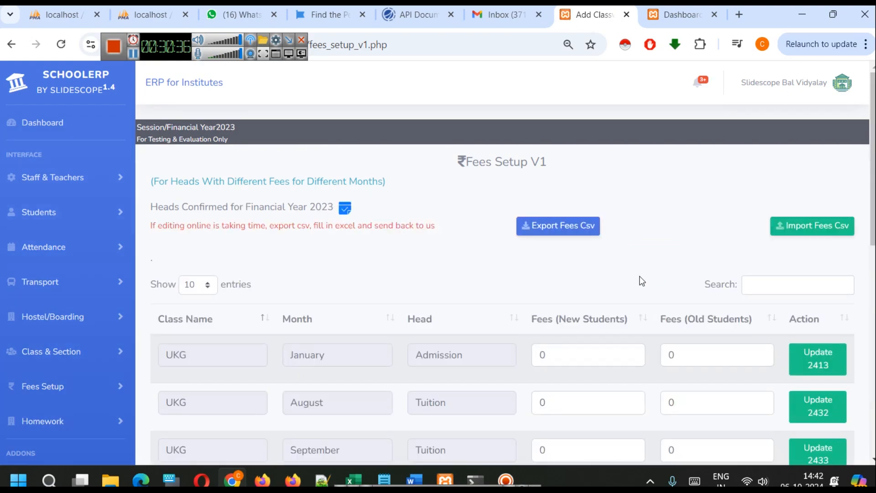
Look through the monthly fee rows on the Fees Setup V1 page and export the fees as a CSV file
scroll(627, 278, "down", 10)
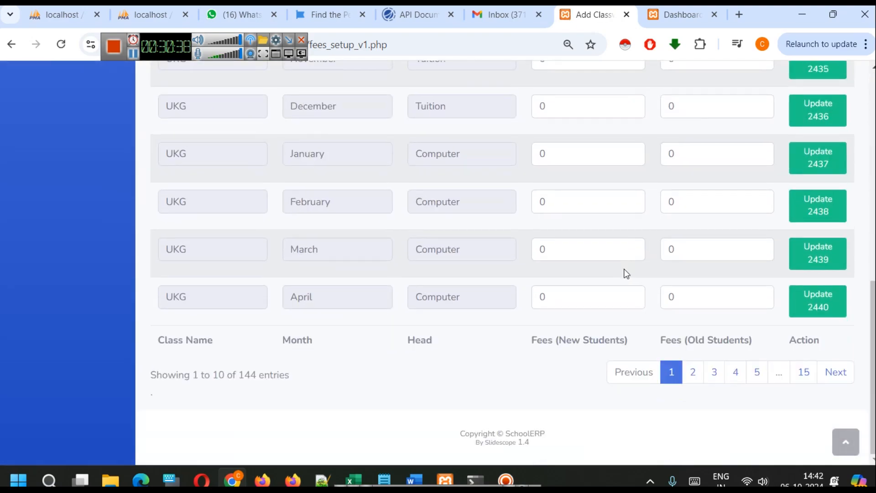
scroll(623, 269, "up", 9)
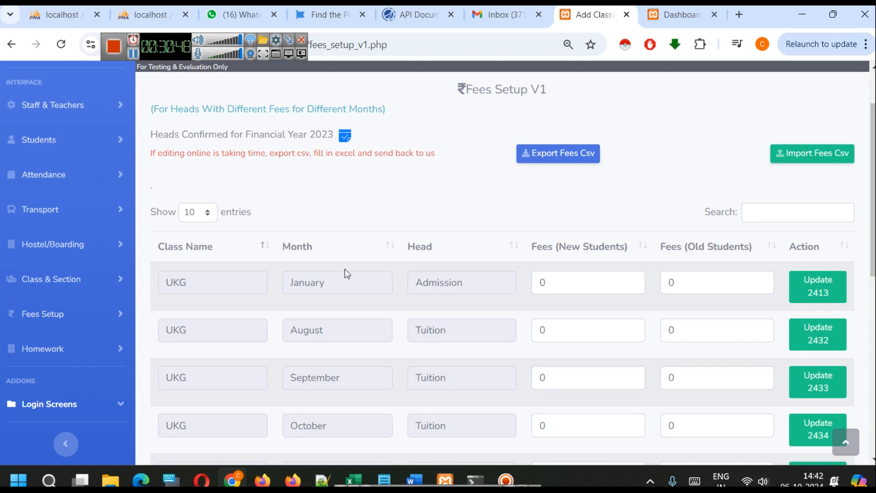
scroll(406, 247, "down", 6)
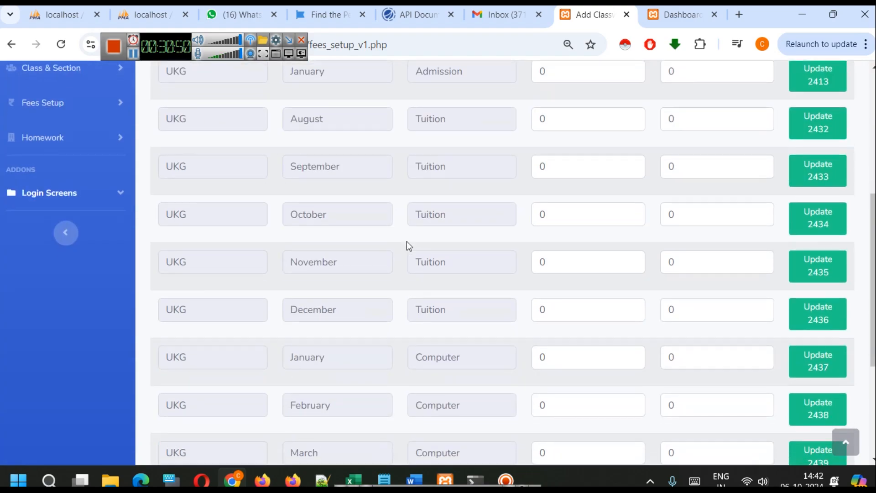
scroll(406, 241, "down", 3)
scroll(402, 243, "up", 9)
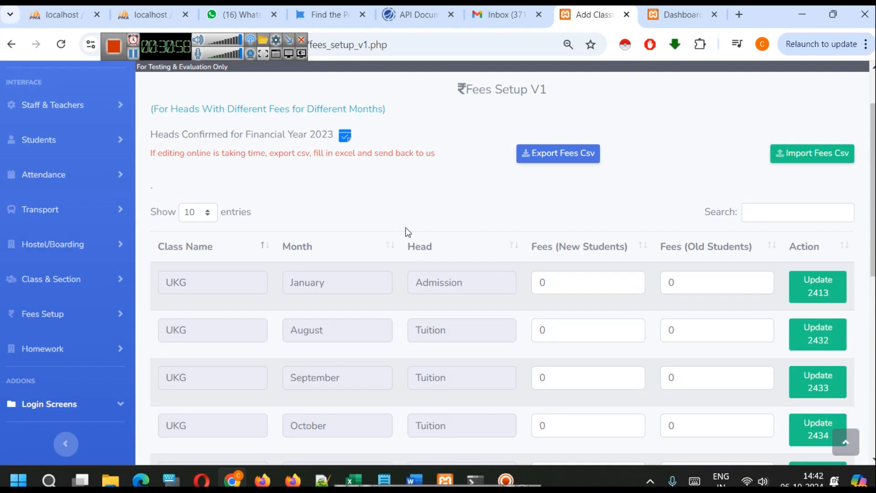
scroll(414, 232, "down", 1)
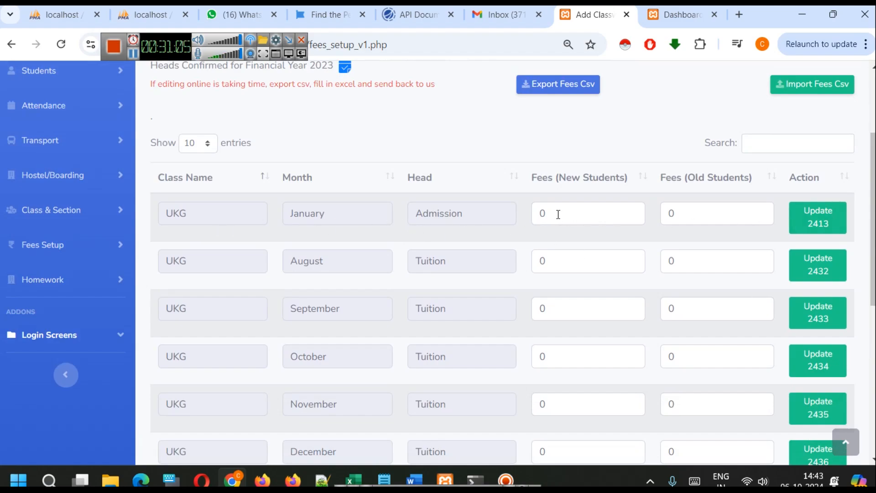
scroll(518, 244, "up", 1)
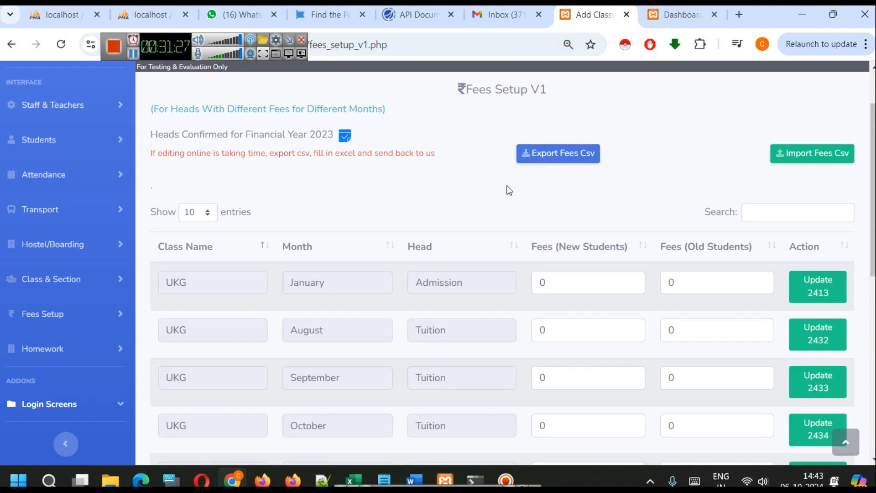
left_click(533, 161)
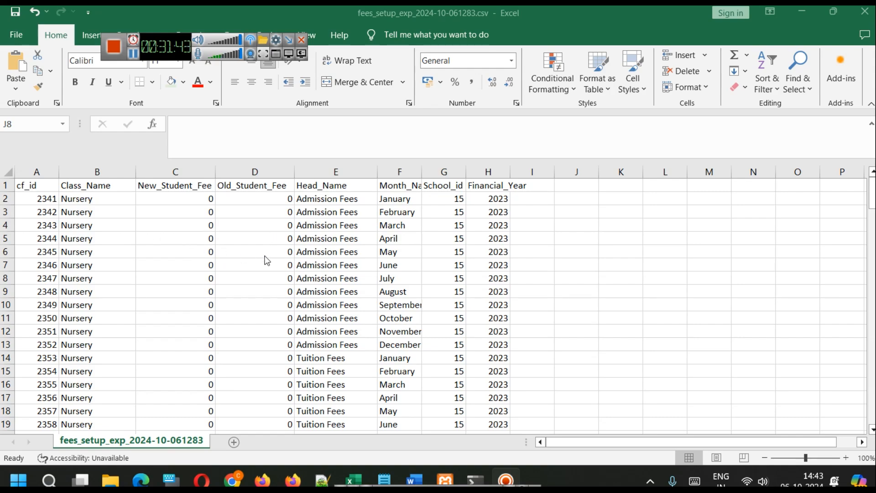
Examine the class, fee head and month rows from Nursery to 1st in the exported fees_setup_exp_2024-10-061283.csv workbook
scroll(254, 304, "down", 20)
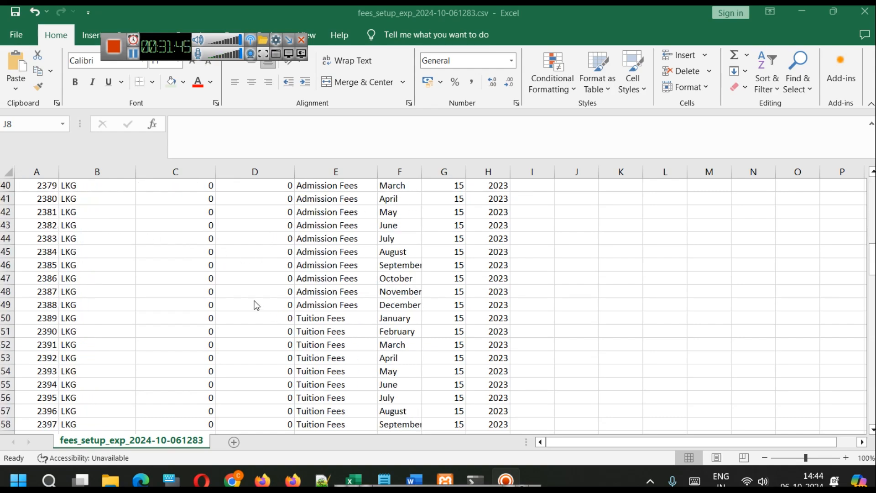
scroll(253, 301, "down", 20)
scroll(247, 294, "up", 9)
scroll(248, 296, "up", 20)
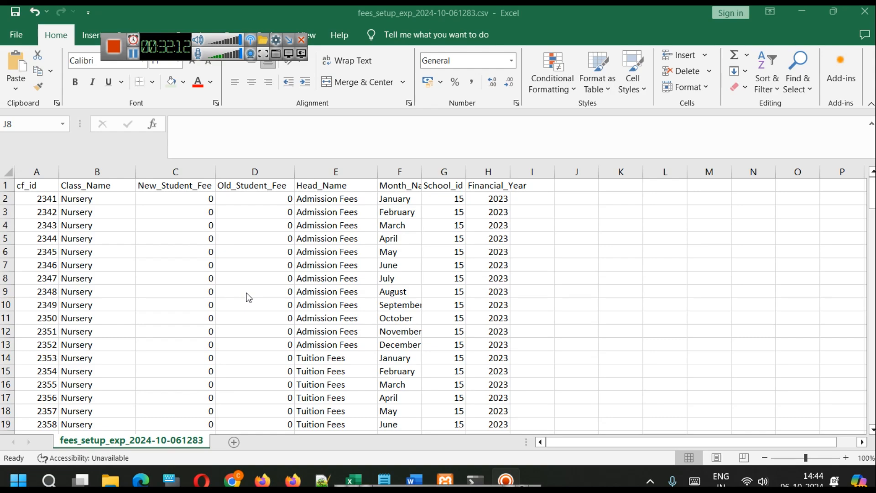
scroll(289, 284, "down", 20)
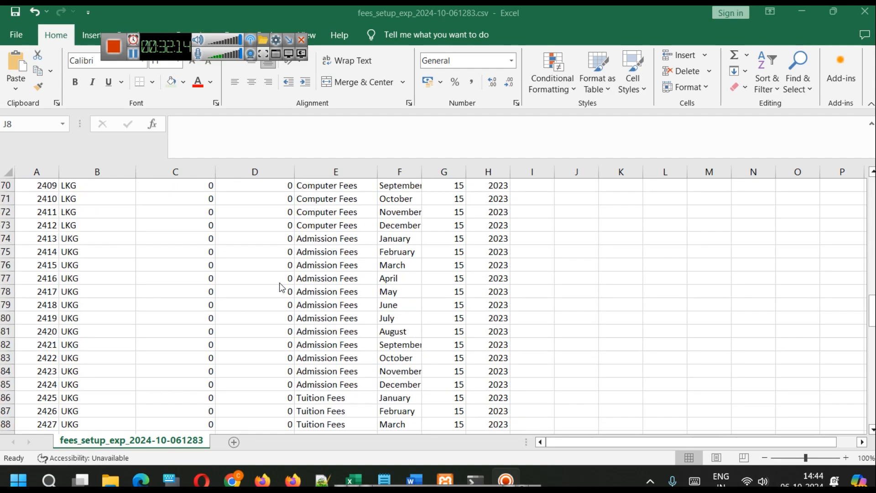
scroll(272, 288, "down", 11)
scroll(267, 291, "up", 13)
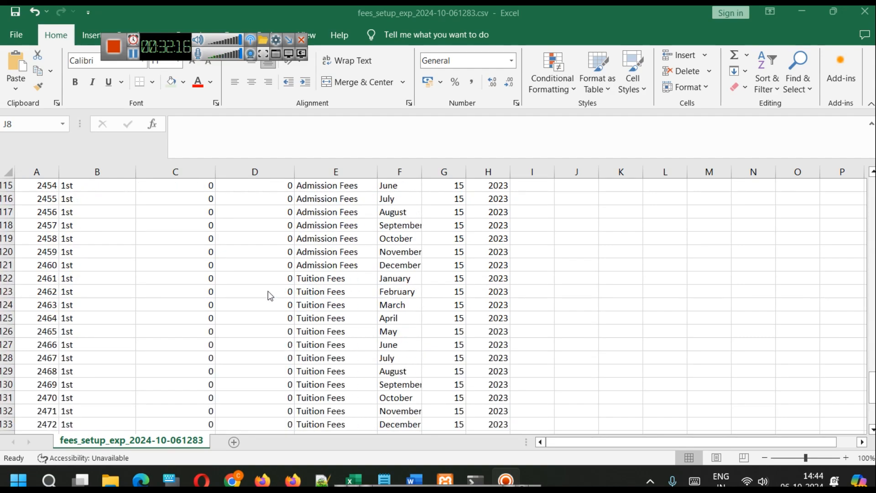
scroll(268, 291, "up", 20)
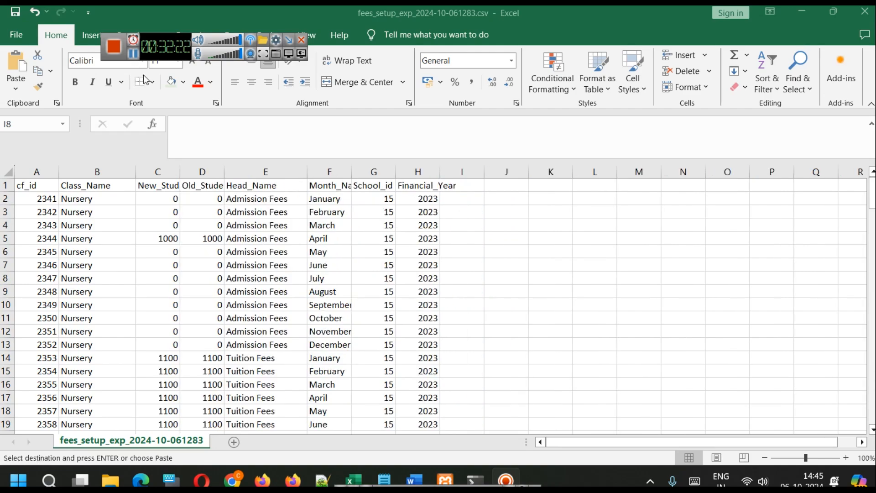
Widen the new-student and old-student fee columns and review the filled-in amounts for all classes
left_click_drag(179, 172, 269, 172)
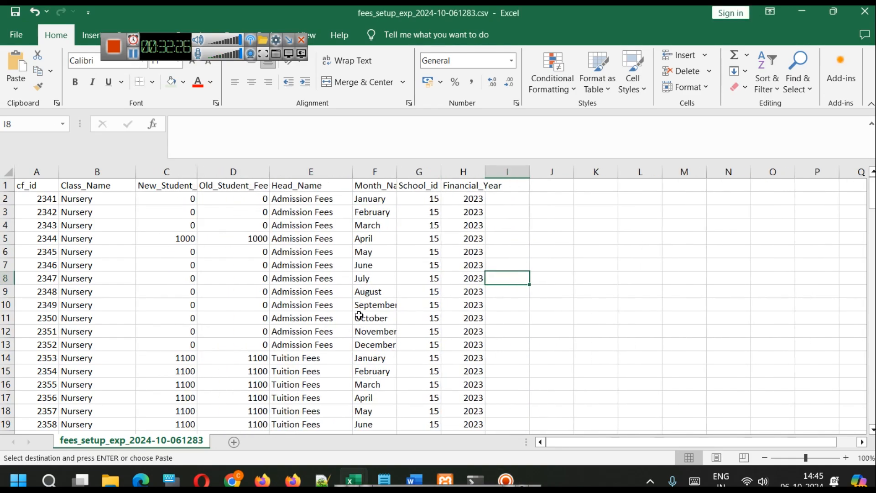
left_click(354, 315)
scroll(243, 254, "down", 20)
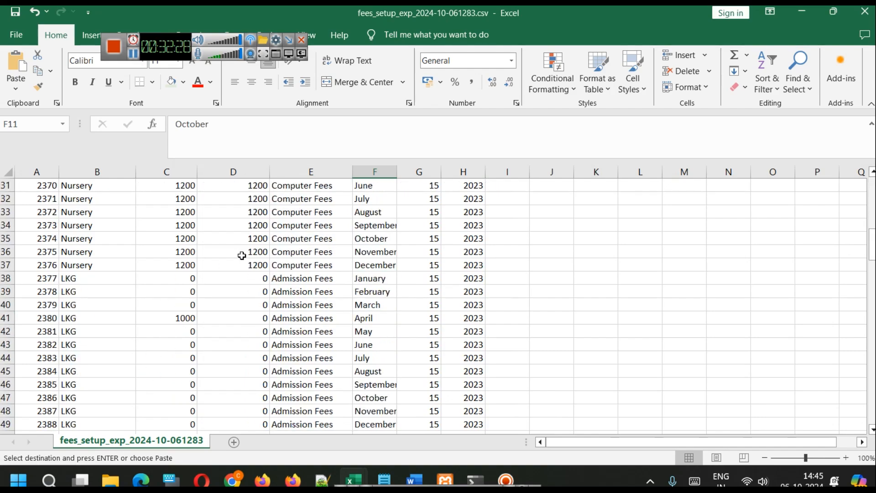
scroll(244, 280, "down", 13)
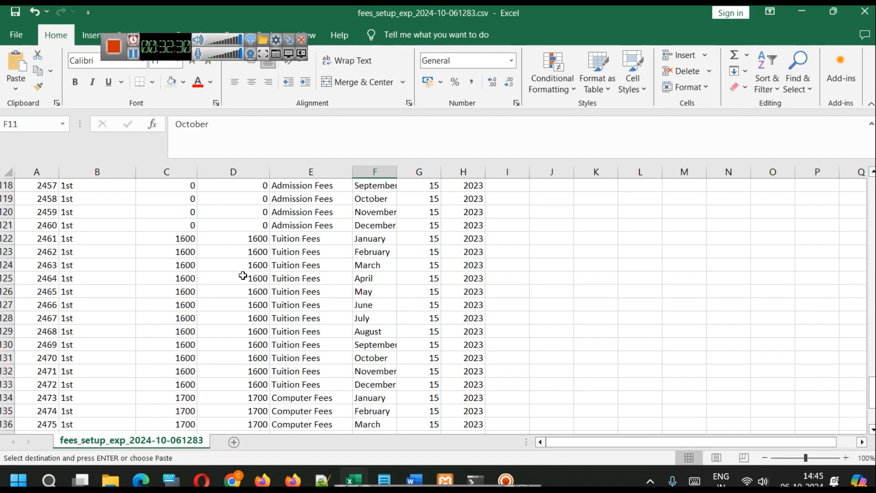
scroll(244, 280, "up", 6)
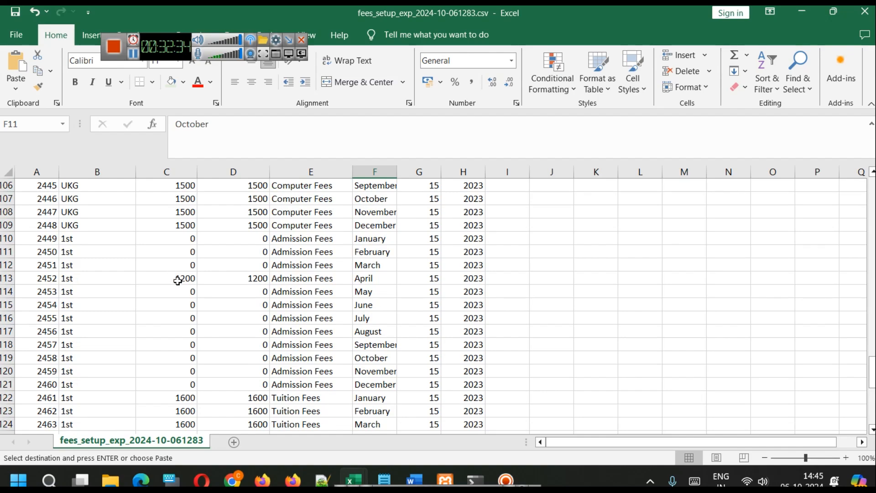
scroll(308, 349, "up", 3)
scroll(308, 349, "up", 20)
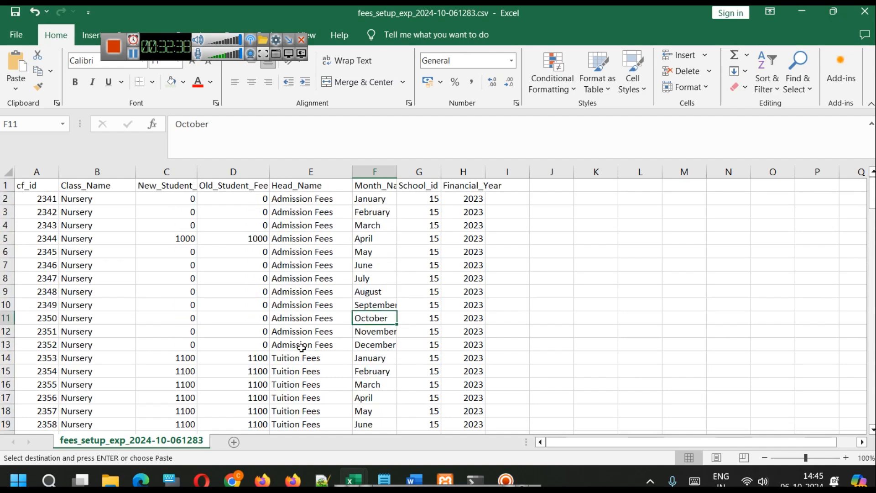
Clear the new-student and old-student Computer Fees amounts for Nursery from January to December
scroll(274, 313, "down", 7)
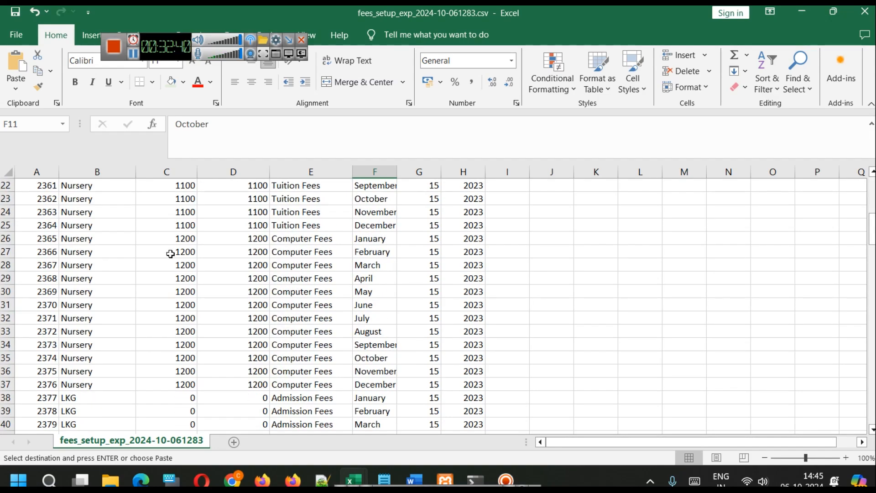
left_click_drag(168, 238, 227, 278)
left_click_drag(229, 310, 235, 380)
key("Delete")
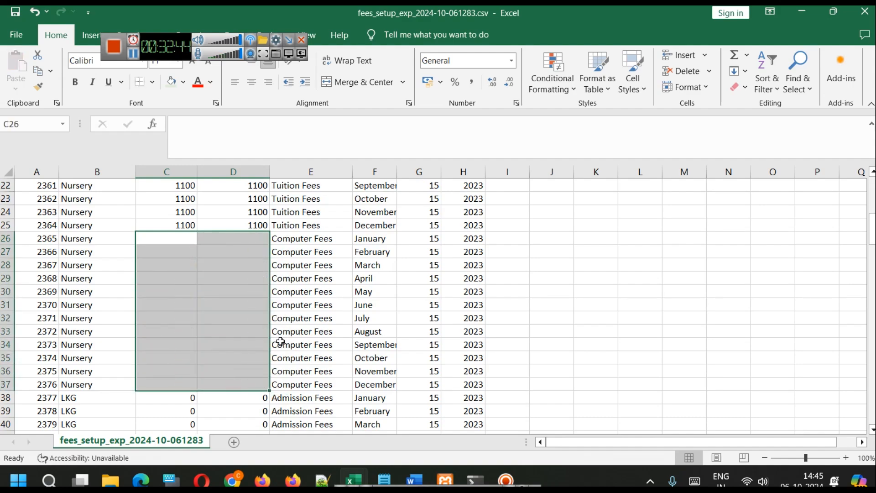
Enter 0 in both January Computer Fees amounts for Nursery and fill the zeros down through December
left_click(168, 238)
type("0")
left_click(220, 238)
type("0")
left_click(179, 242)
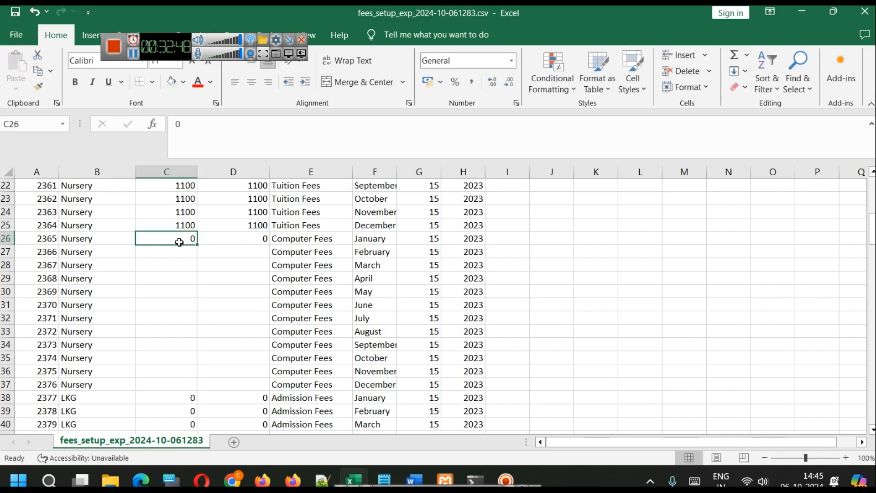
left_click(202, 240)
left_click_drag(169, 237, 207, 237)
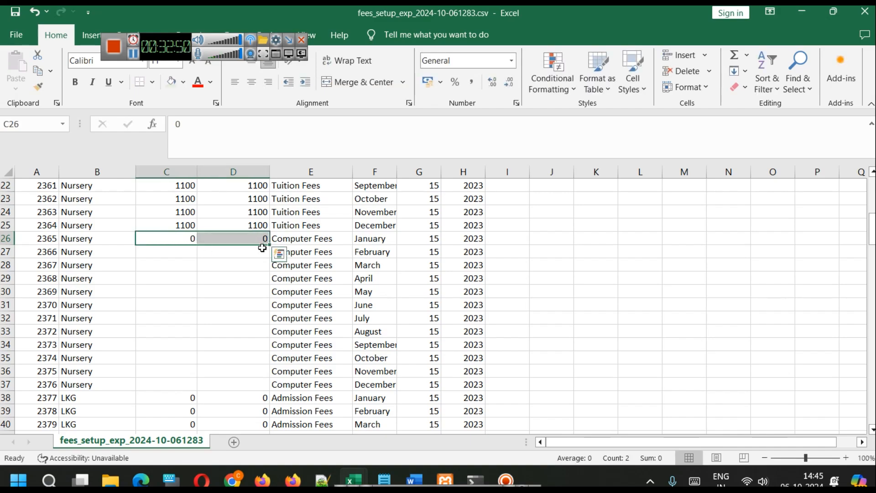
left_click_drag(267, 244, 256, 389)
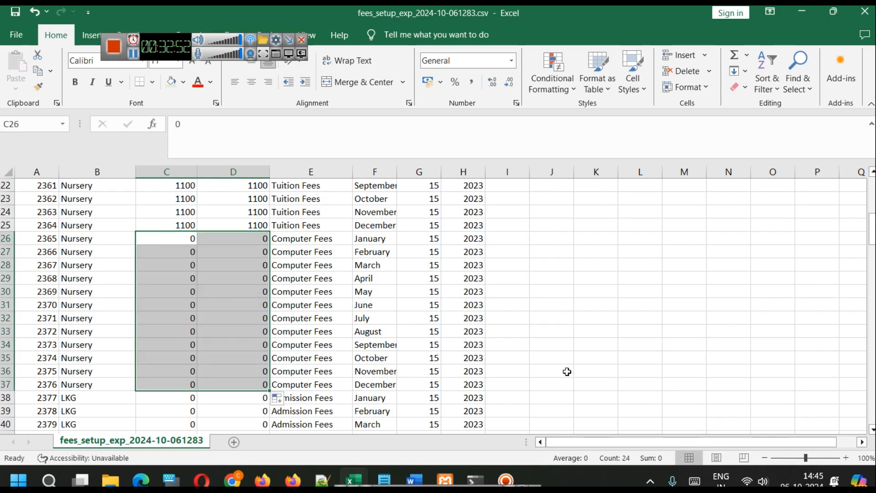
left_click(555, 373)
Switch to the SchoolERP page in the browser, upload the chosen fees_setup_exp_2024-10-061283.csv to update the fees, and check the row update statuses
scroll(502, 386, "up", 7)
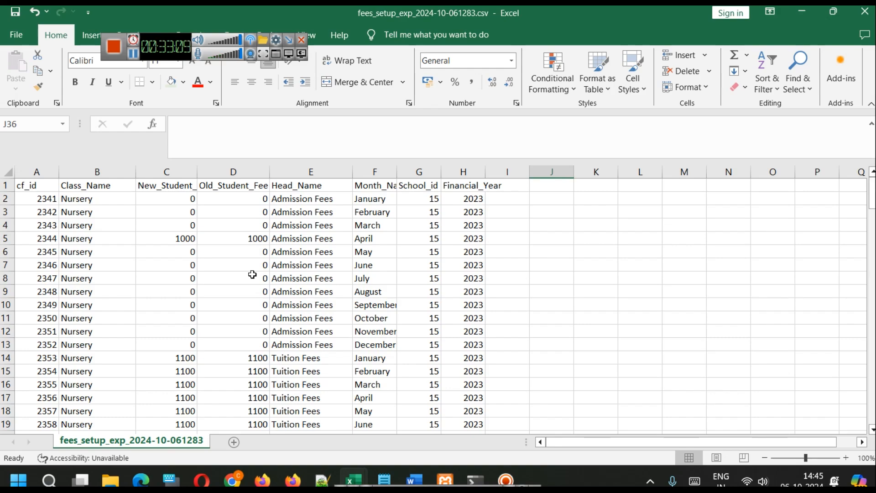
scroll(235, 278, "down", 20)
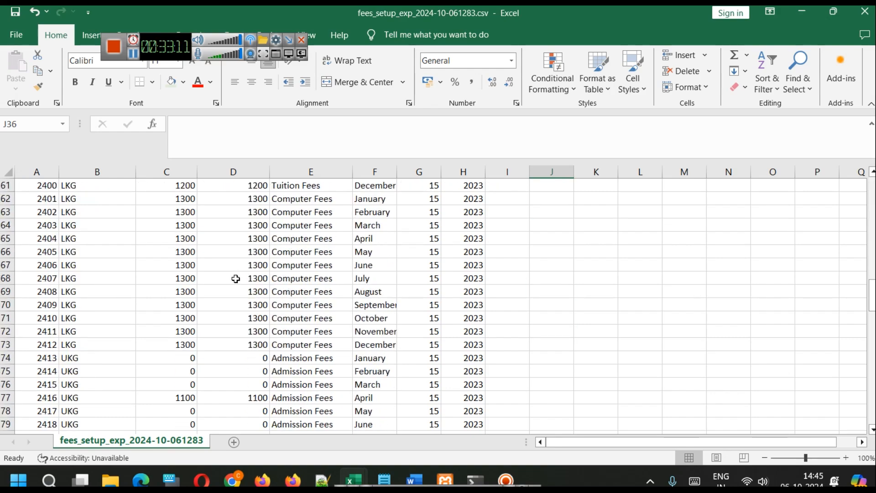
scroll(235, 278, "up", 20)
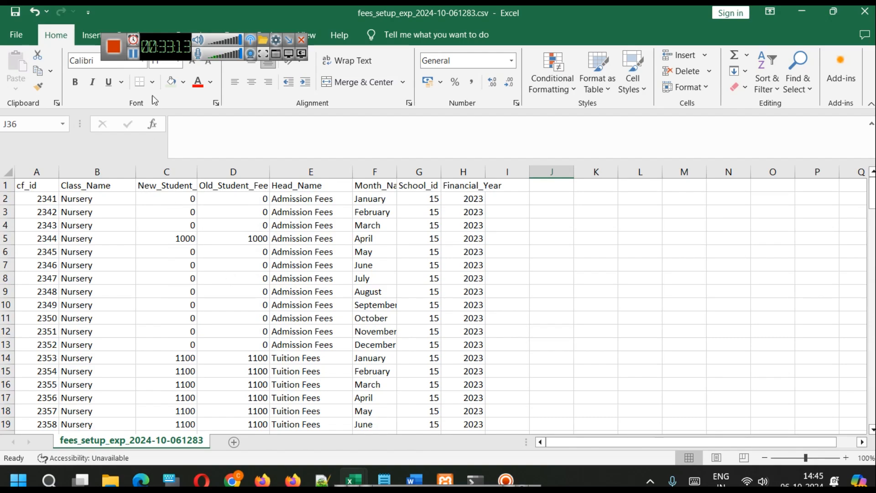
key("alt+Tab")
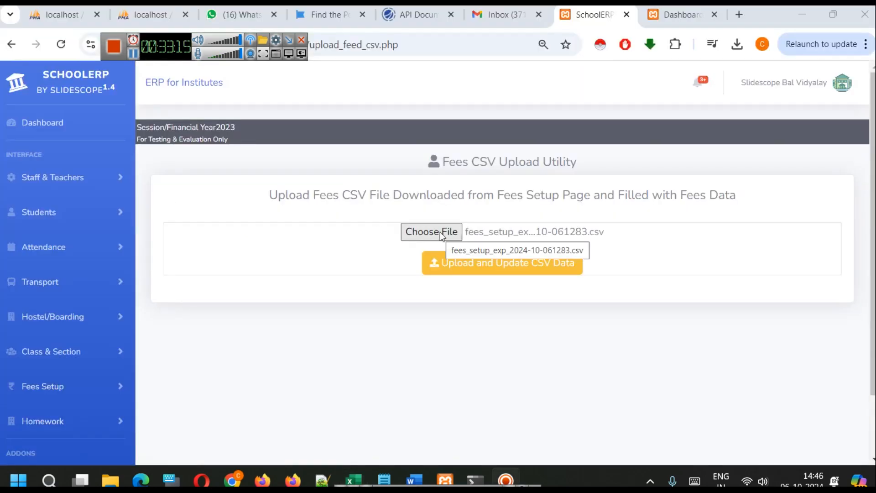
left_click(495, 262)
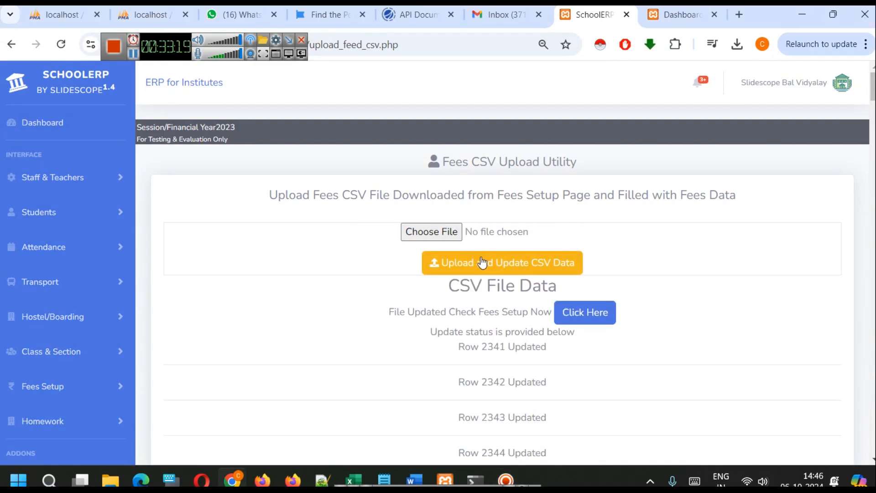
scroll(462, 283, "down", 20)
scroll(410, 232, "down", 20)
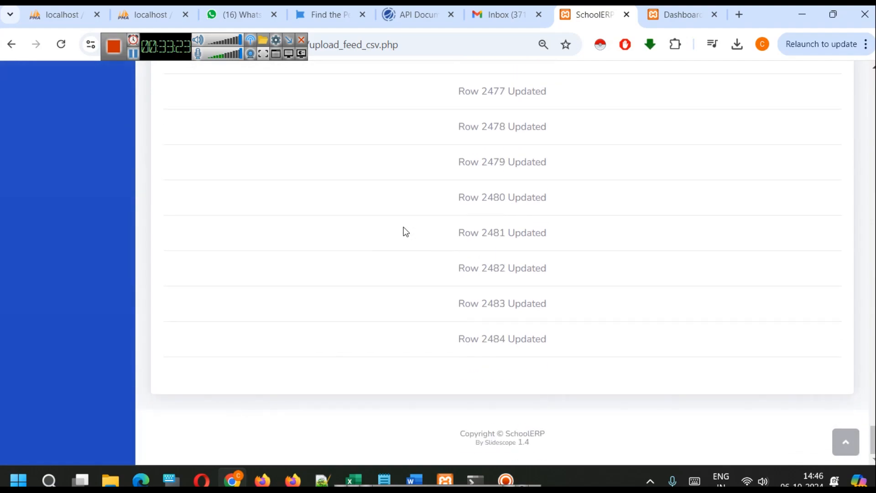
scroll(553, 283, "up", 20)
scroll(553, 283, "up", 20)
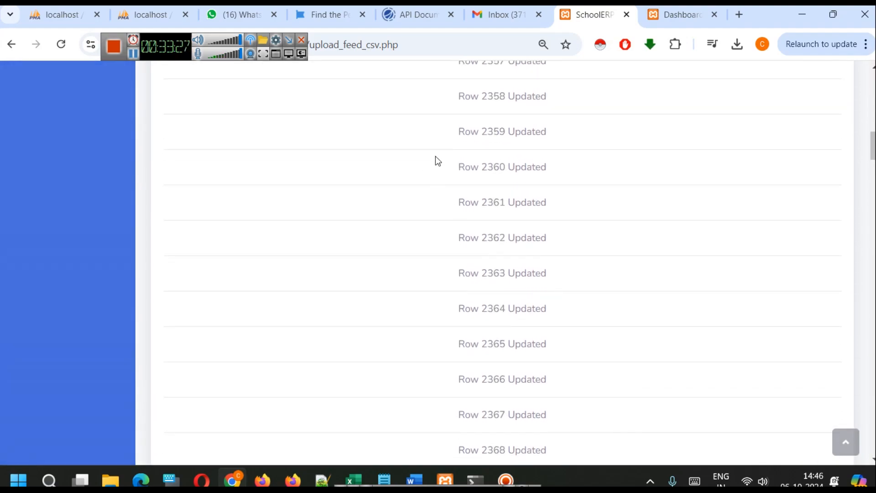
scroll(549, 267, "up", 15)
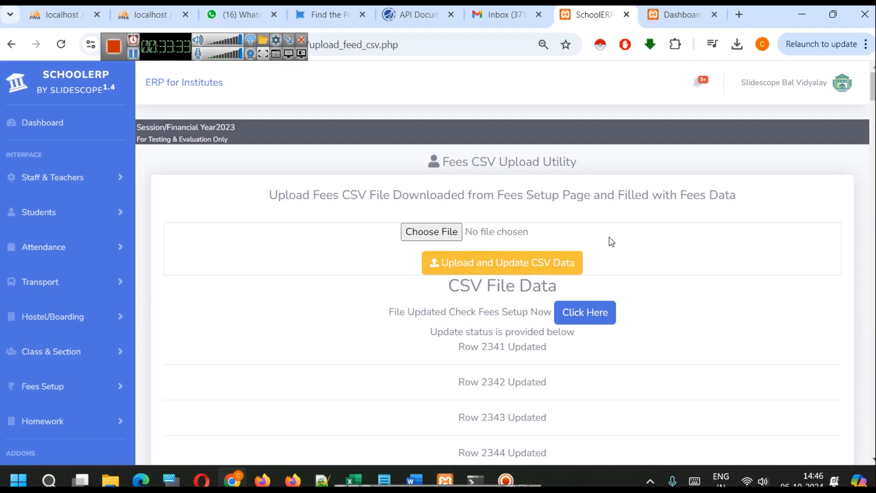
Open the fees setup page from the upload results and review the imported new-student and old-student fees
left_click(588, 312)
scroll(582, 295, "down", 10)
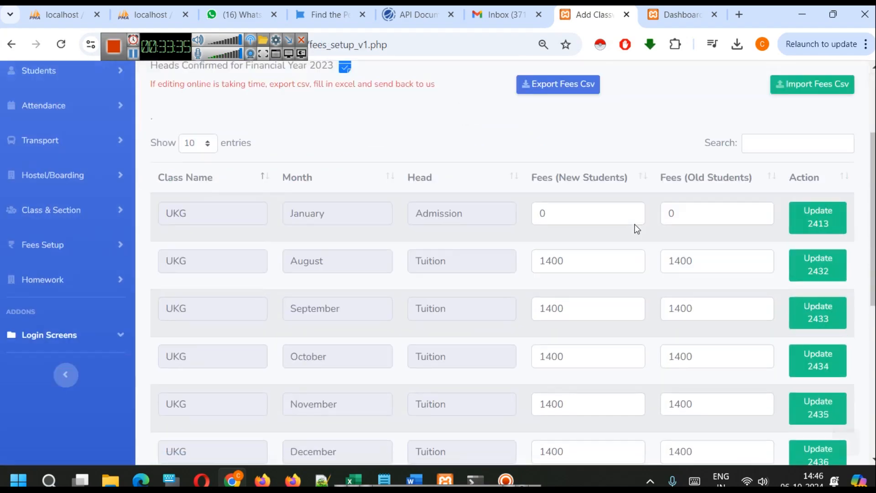
scroll(610, 223, "up", 7)
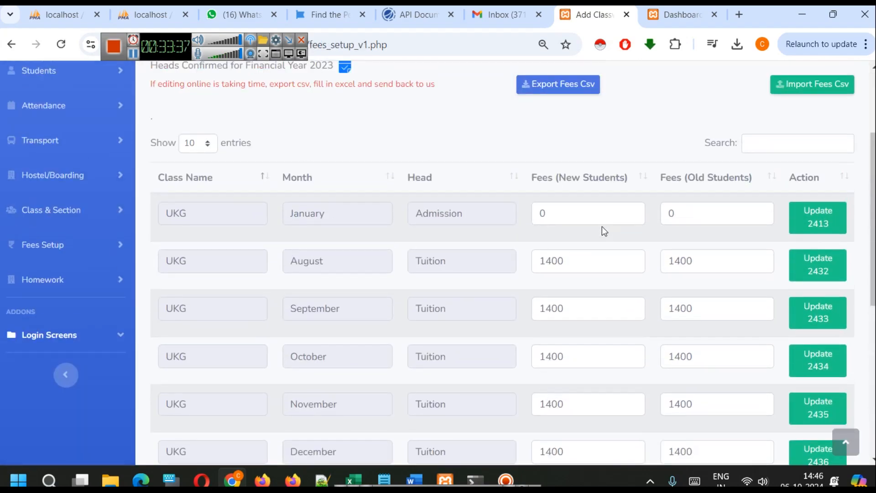
scroll(601, 226, "down", 2)
scroll(602, 228, "up", 5)
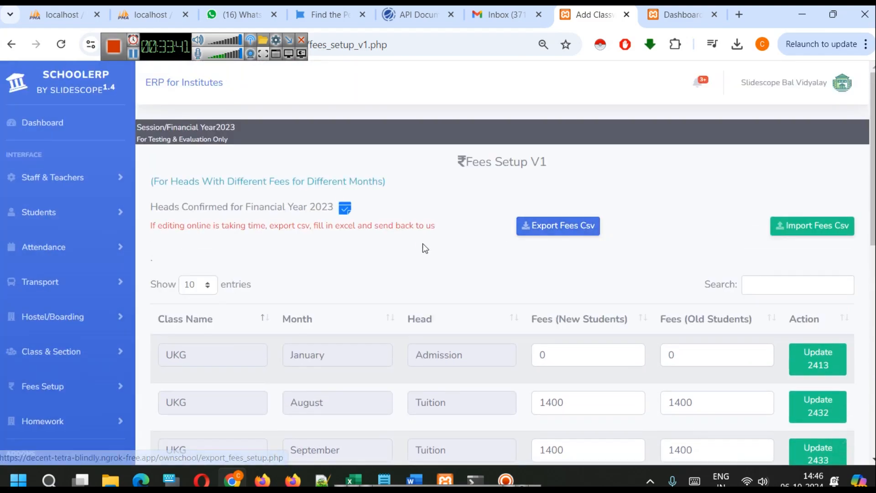